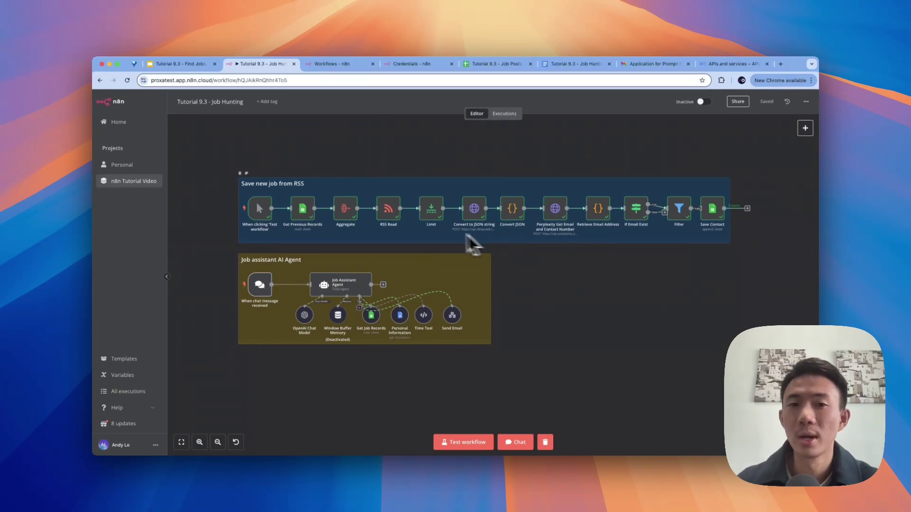
Step: Switch from the n8n workflow to LinkedIn's remote prompt engineer job results for the United States
click(201, 63)
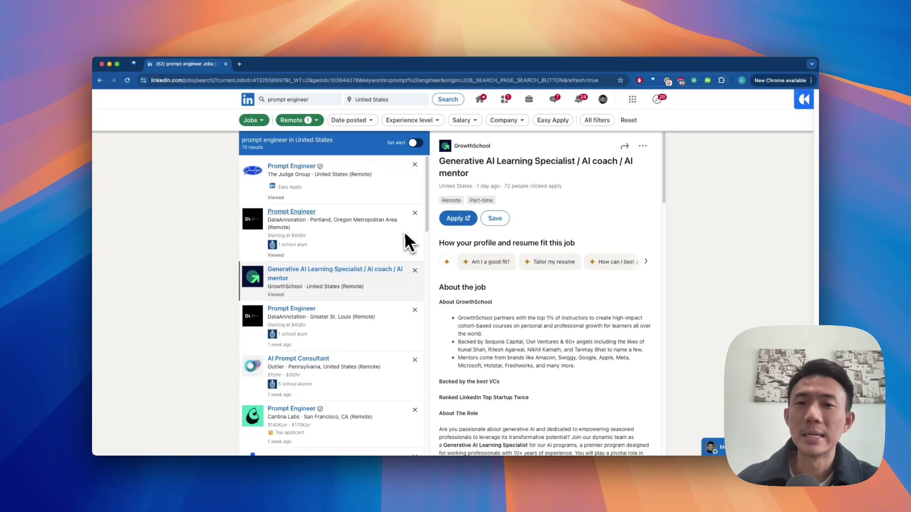
Step: Open the DataAnnotation Prompt Engineer posting in Greater St. Louis from the job list
scroll(379, 279, down, 1)
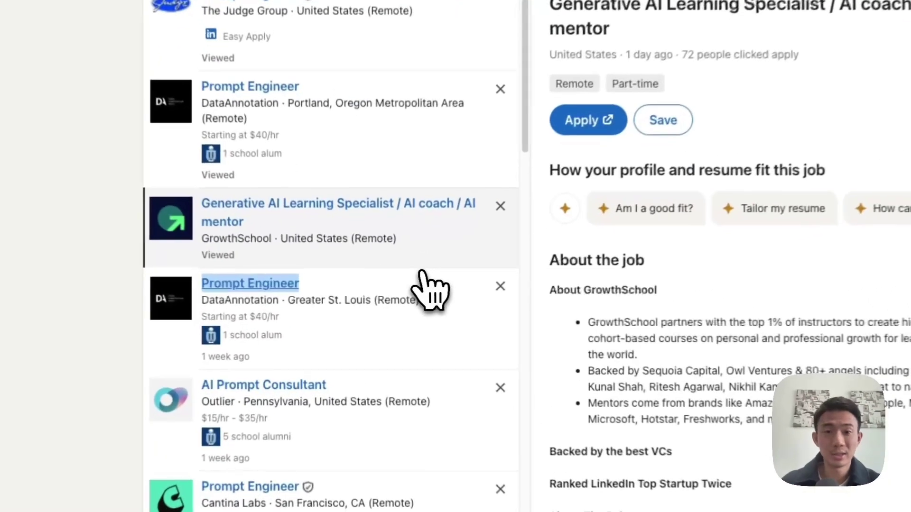
click(422, 276)
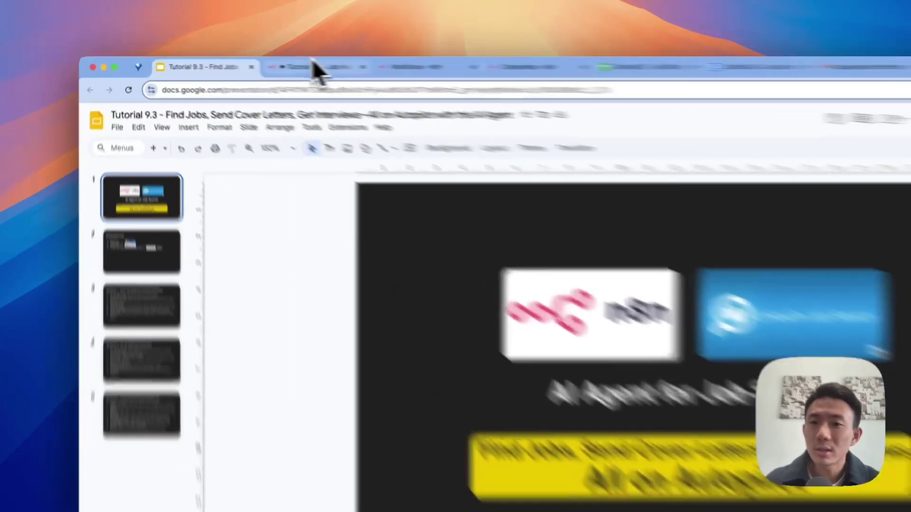
Step: Return to the LinkedIn prompt engineer search showing DataAnnotation's $40/hr posting
click(316, 69)
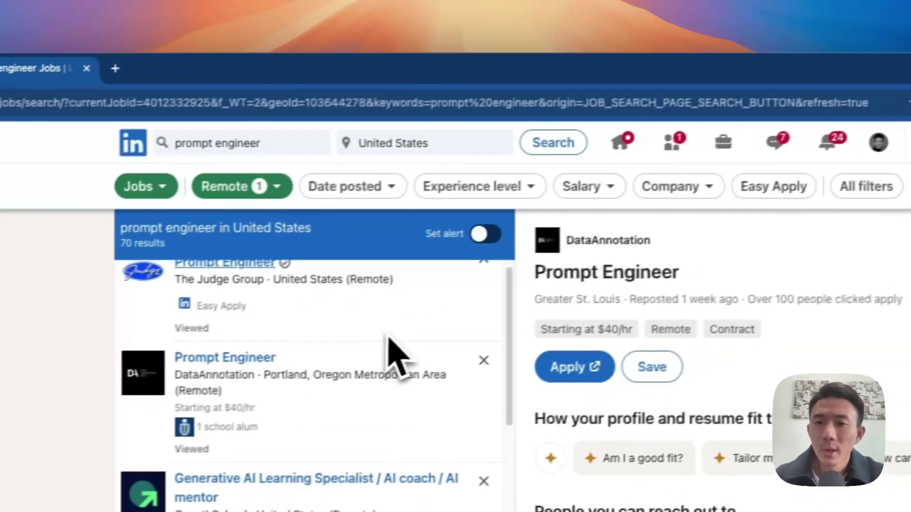
Step: Open the 'Tutorial 9.3 - Job Posts Record' spreadsheet in the full-screen browser window
key(ctrl+Left)
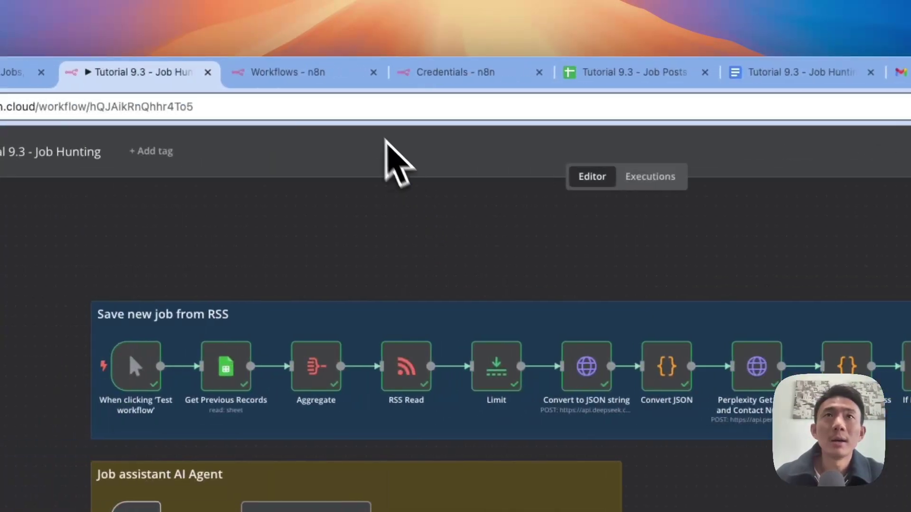
click(622, 72)
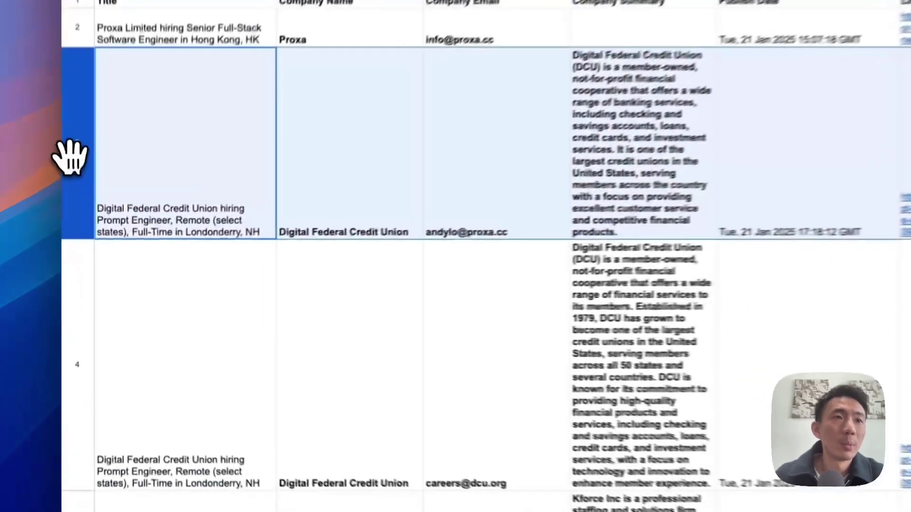
Step: Delete job rows 3–11 so only the Proxa posting remains, then go back to n8n
scroll(101, 238, down, 20)
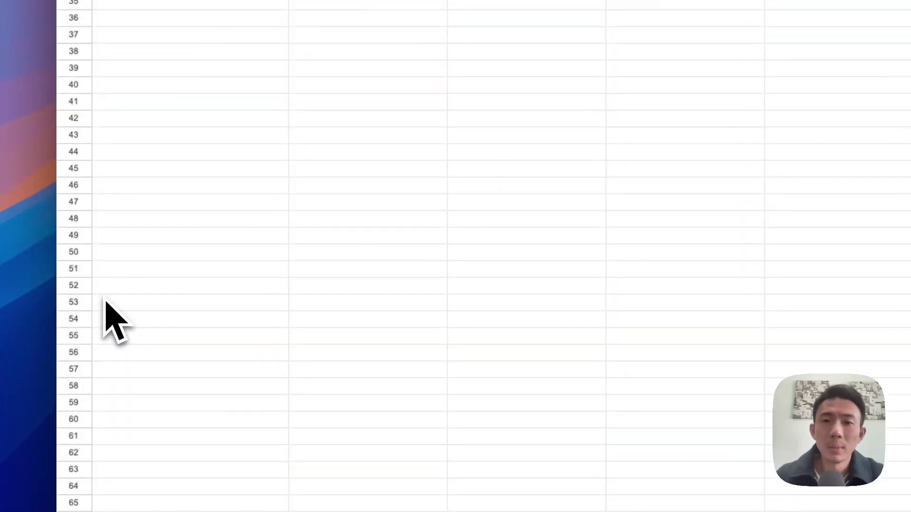
scroll(107, 304, up, 10)
shift+click(81, 213)
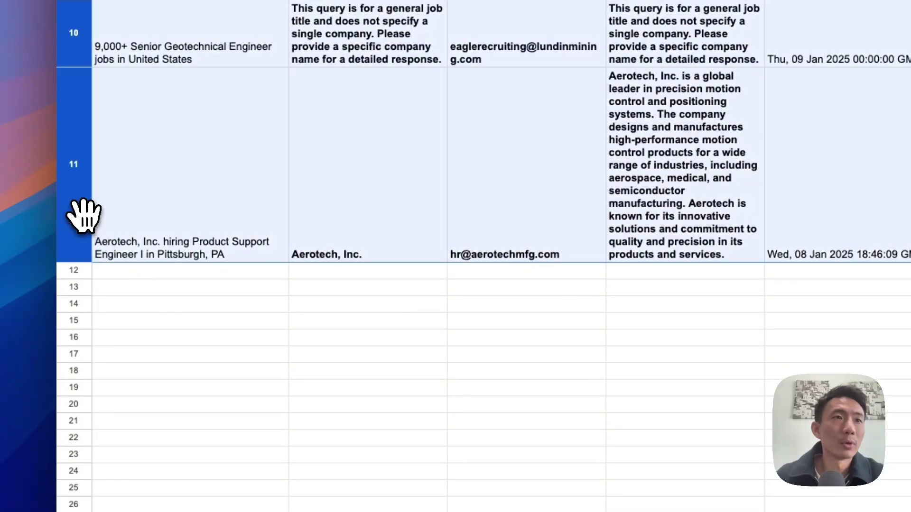
right_click(81, 214)
click(178, 369)
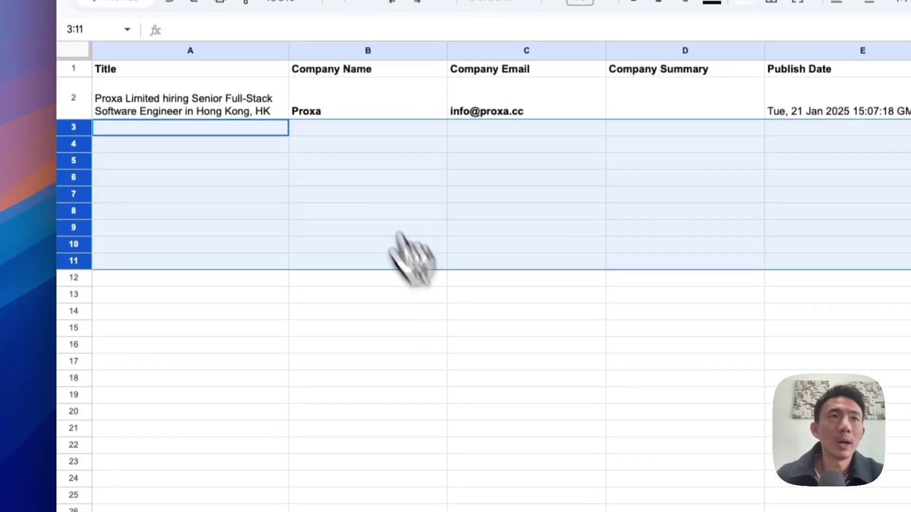
click(237, 158)
click(308, 29)
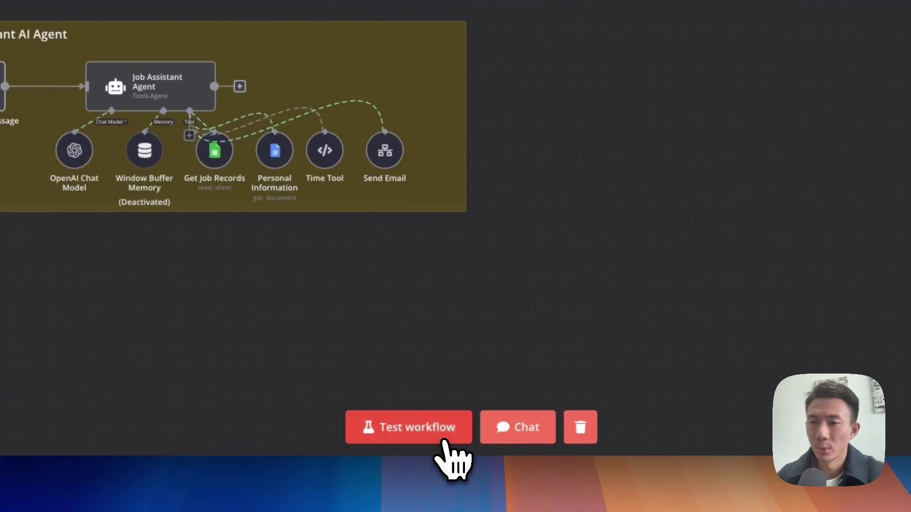
Step: Test-run the workflow and confirm new rows for Digital Federal Credit Union, Andy Frain Services and Cribl
click(438, 440)
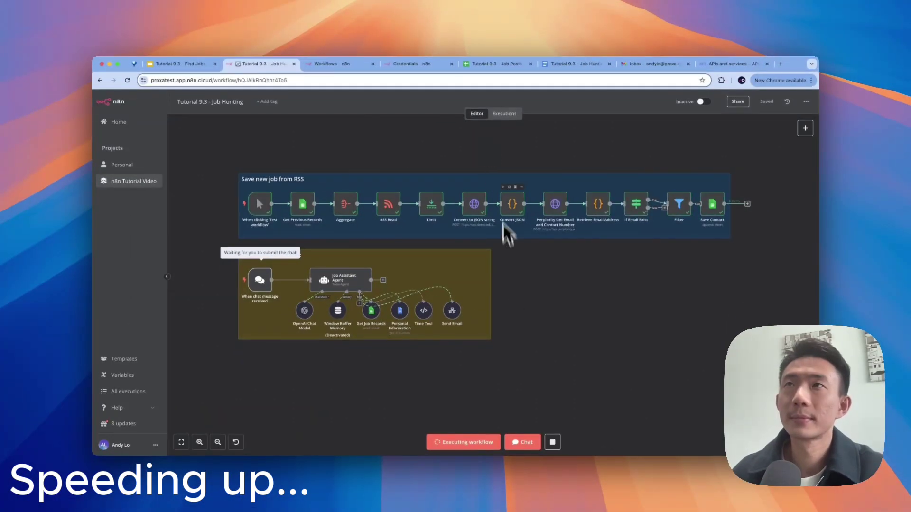
click(489, 64)
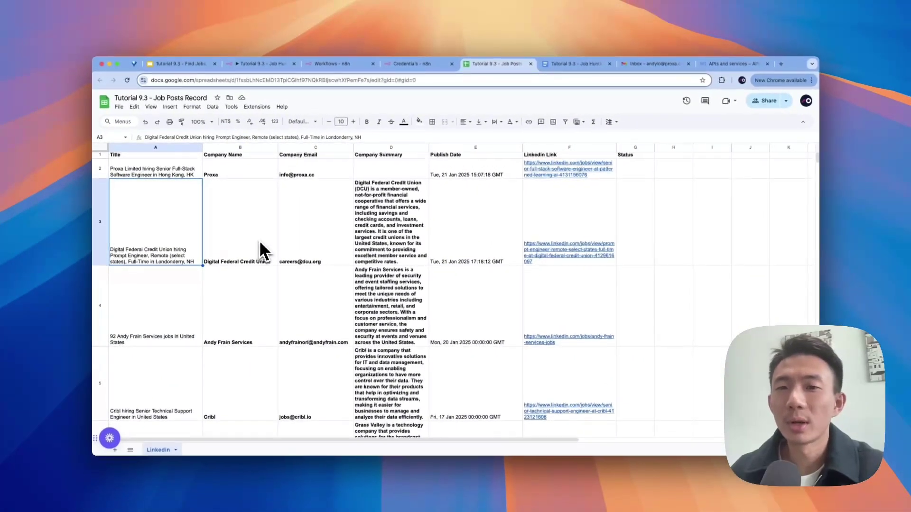
Step: Review the newly saved job rows, then open the n8n Job Assistant Agent chat window
scroll(259, 242, down, 1)
scroll(260, 240, up, 1)
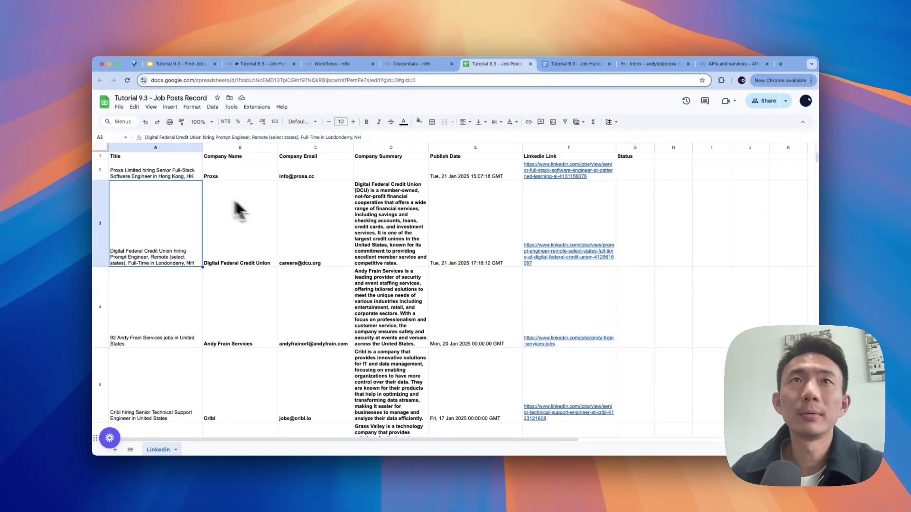
click(244, 67)
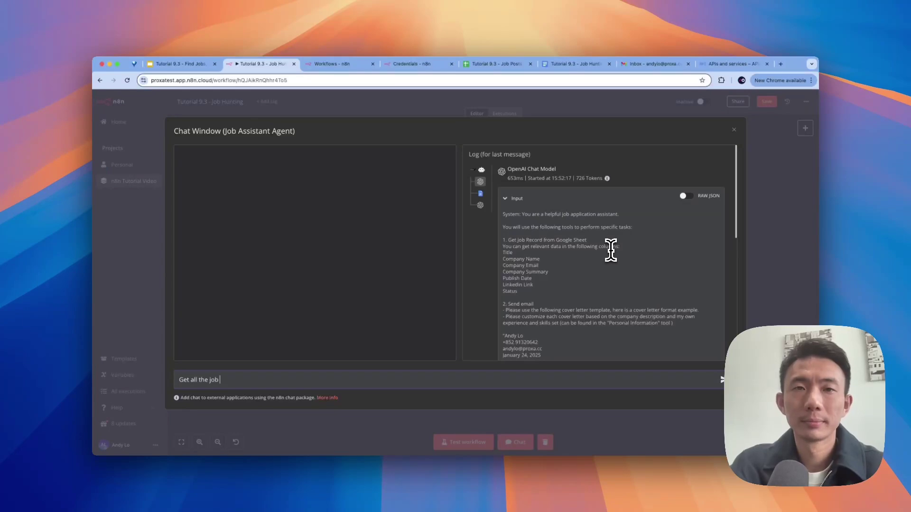
Step: Send 'Get all the job records' and compare the agent's list against the sheet
key(Return)
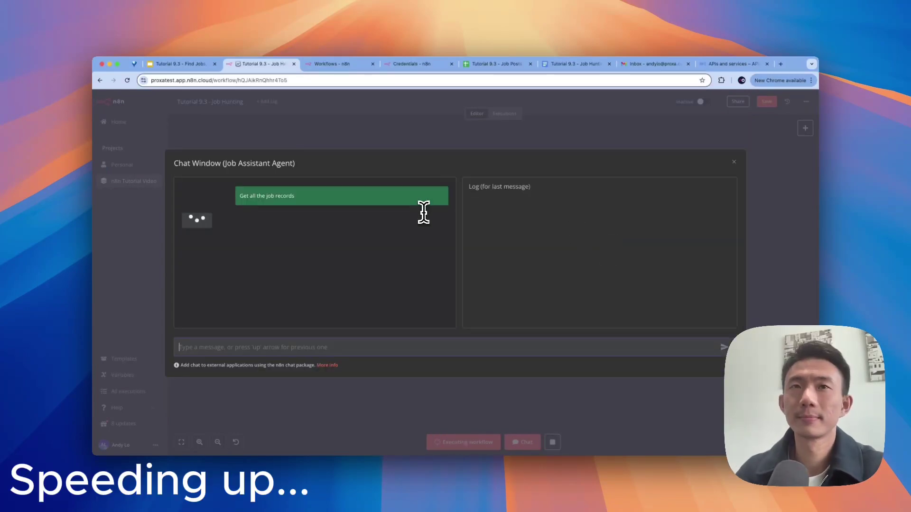
scroll(406, 237, up, 10)
click(502, 65)
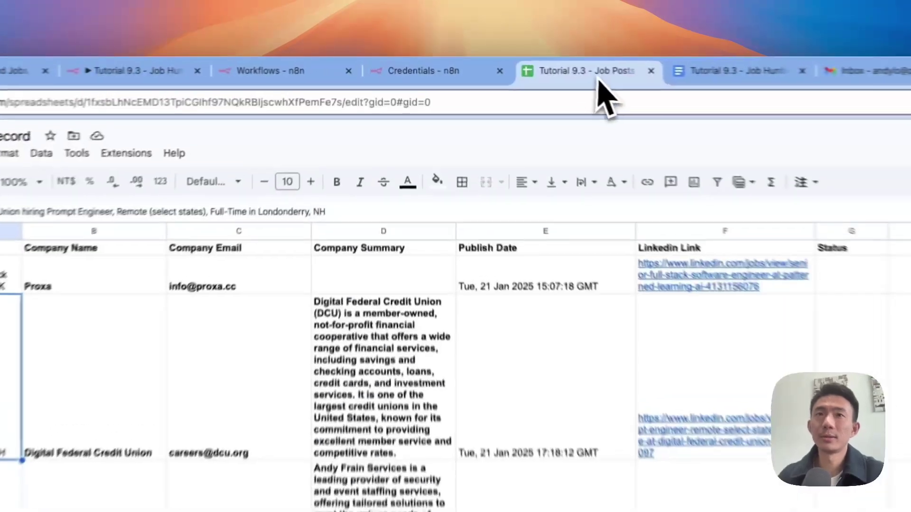
scroll(291, 375, down, 10)
scroll(124, 453, up, 6)
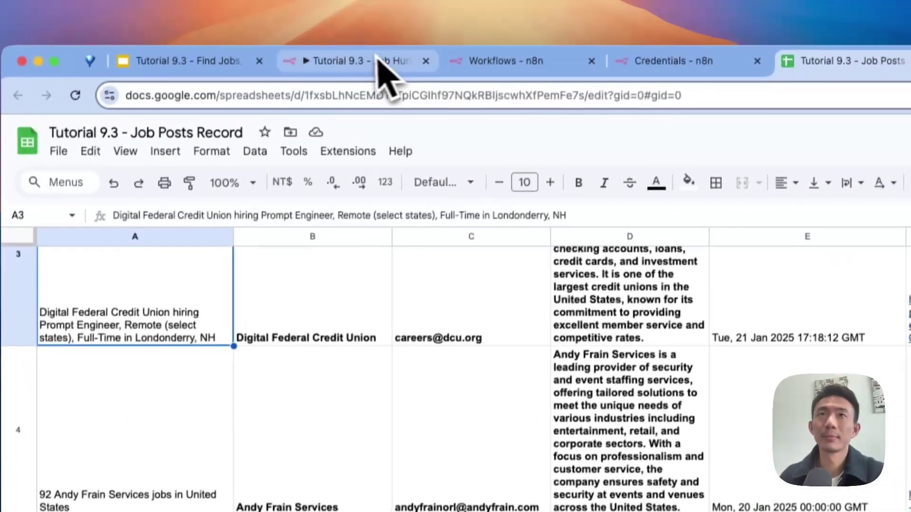
click(378, 58)
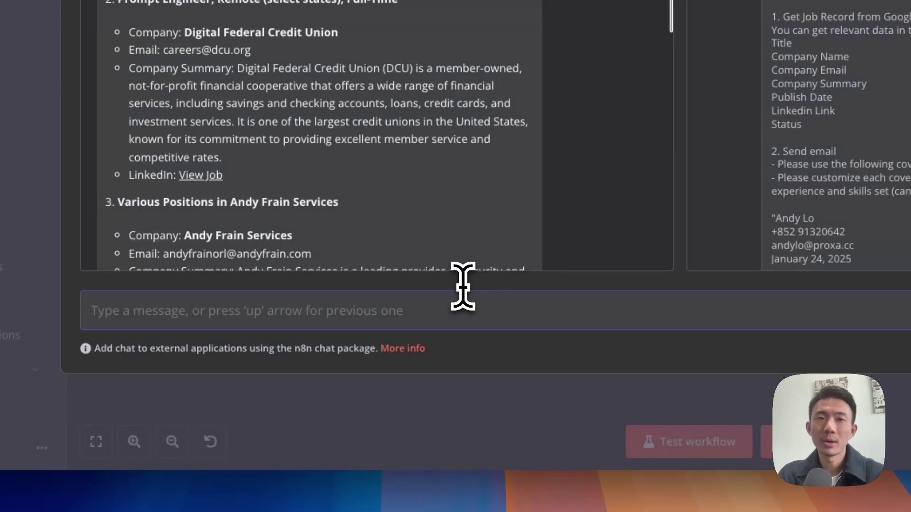
Step: Ask the agent 'get my personal information' and review its reply
text(get my pers)
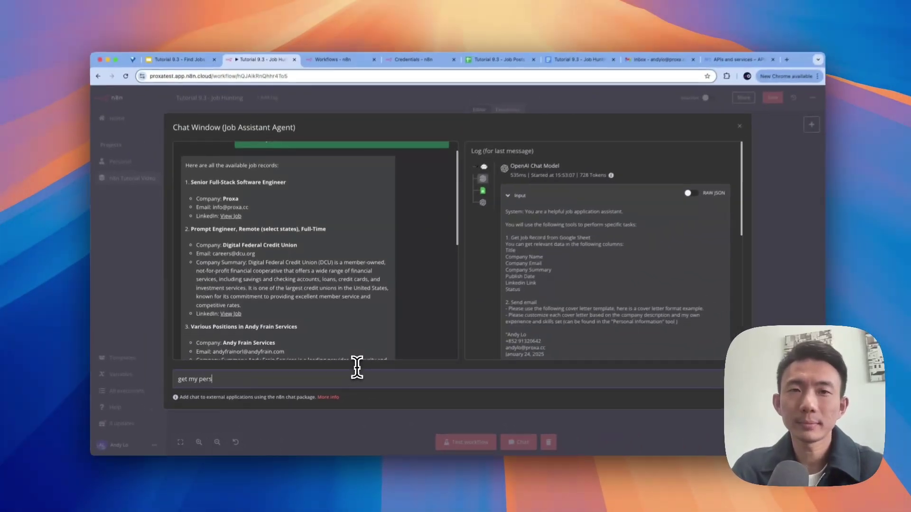
text(onal information)
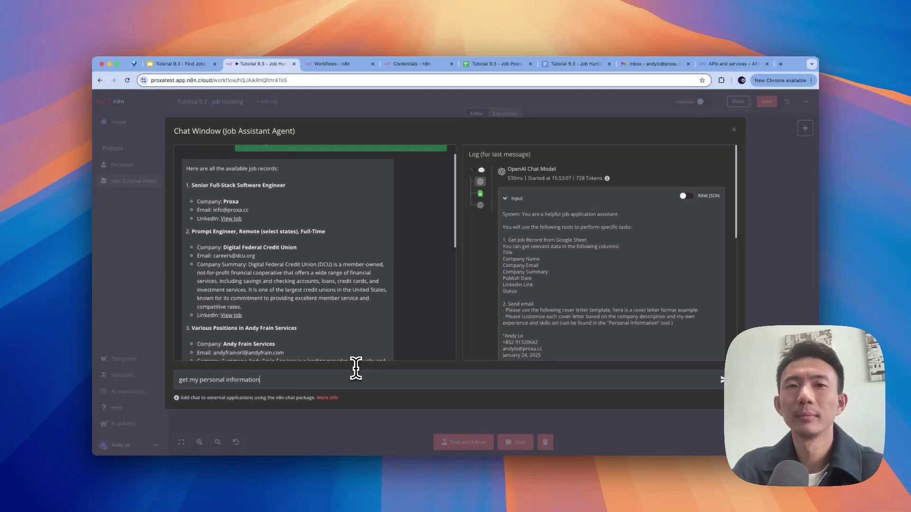
key(Return)
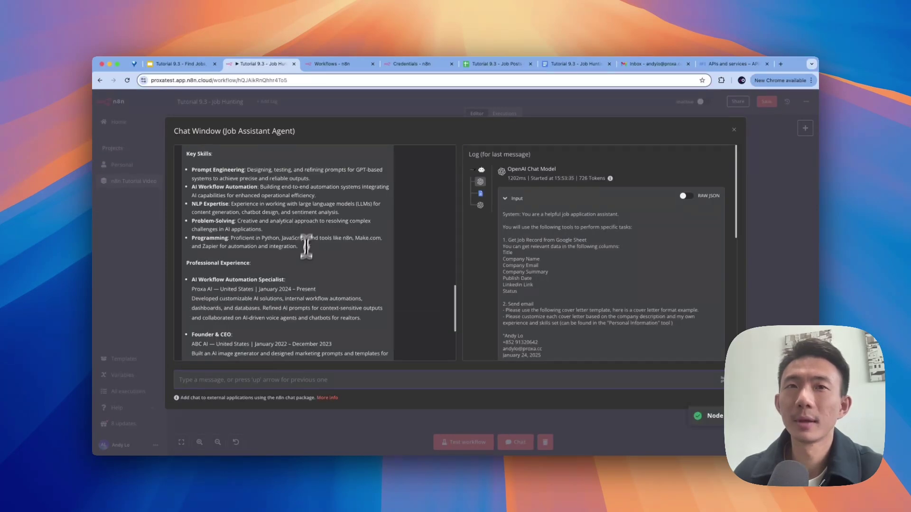
scroll(306, 246, up, 3)
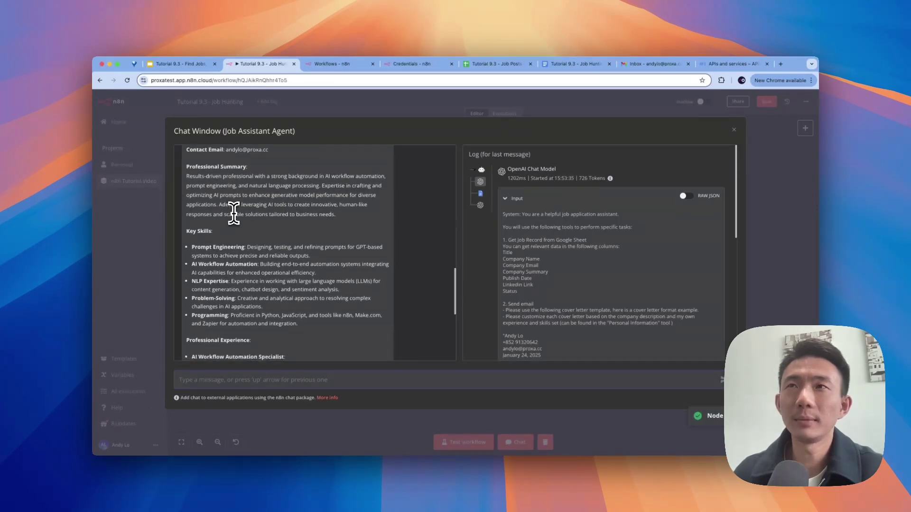
scroll(234, 212, down, 5)
Step: Compare the agent's reply with the Personal Information doc, then bring up the Job Posts Record sheet
click(574, 63)
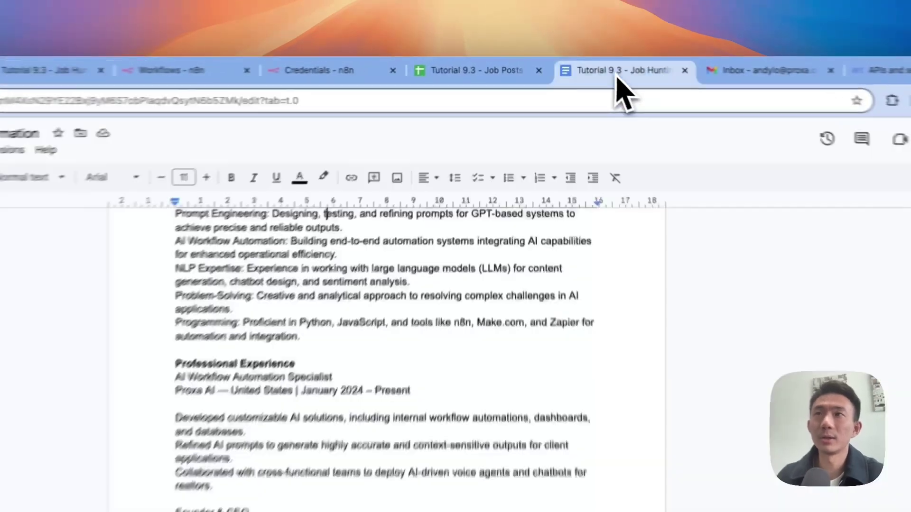
scroll(427, 309, up, 5)
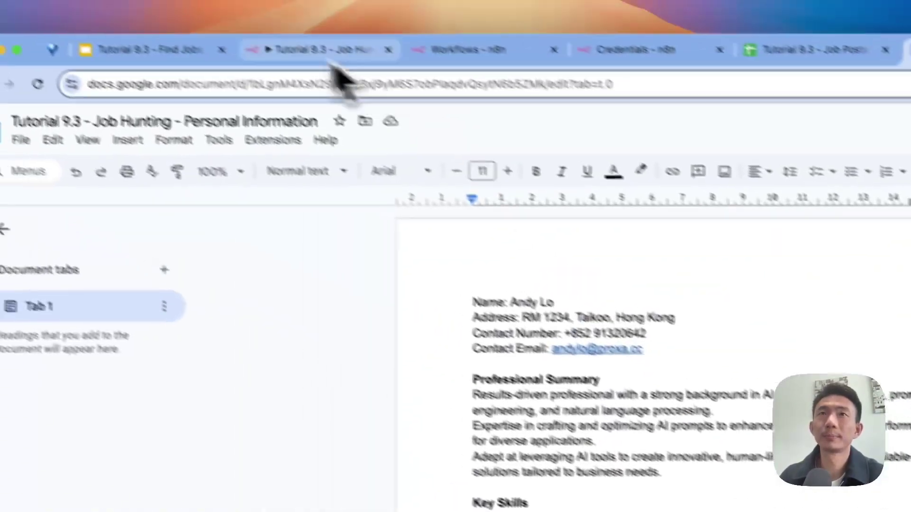
click(290, 50)
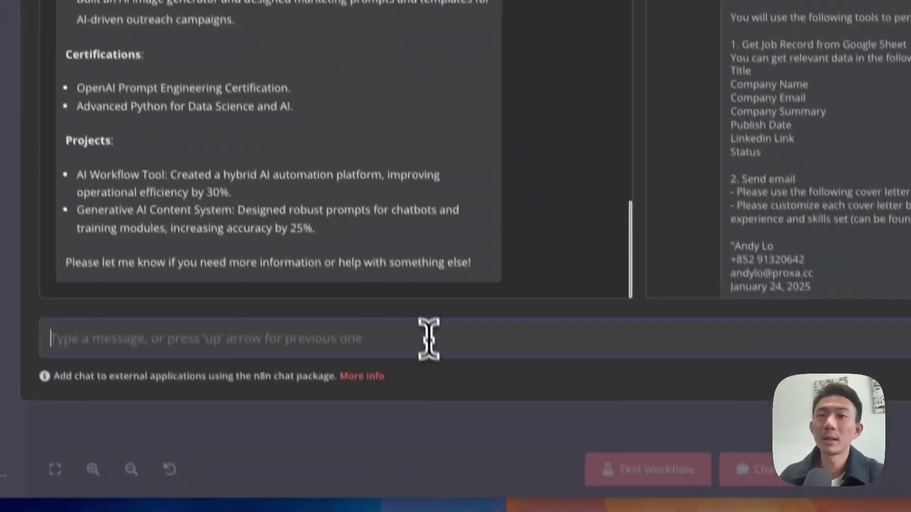
click(428, 338)
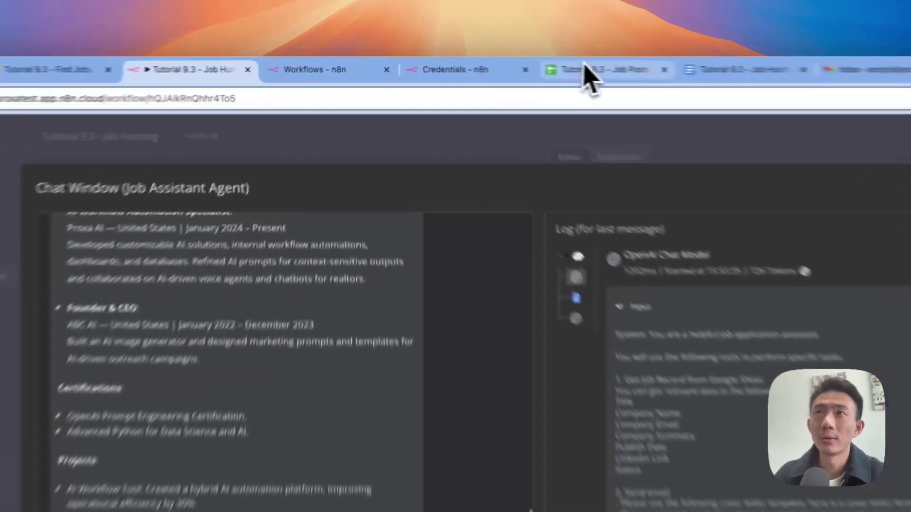
click(495, 63)
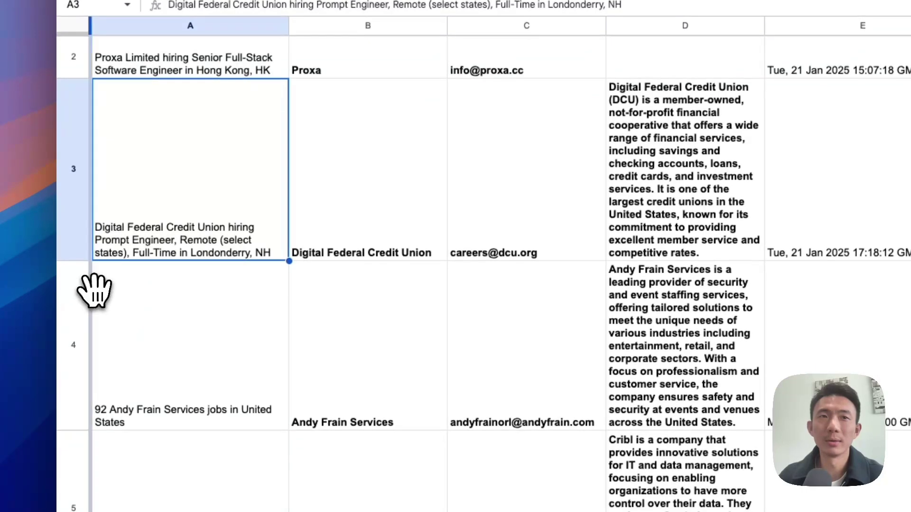
Step: Clear job rows 4–6 so only two job rows remain
click(86, 307)
scroll(102, 306, down, 5)
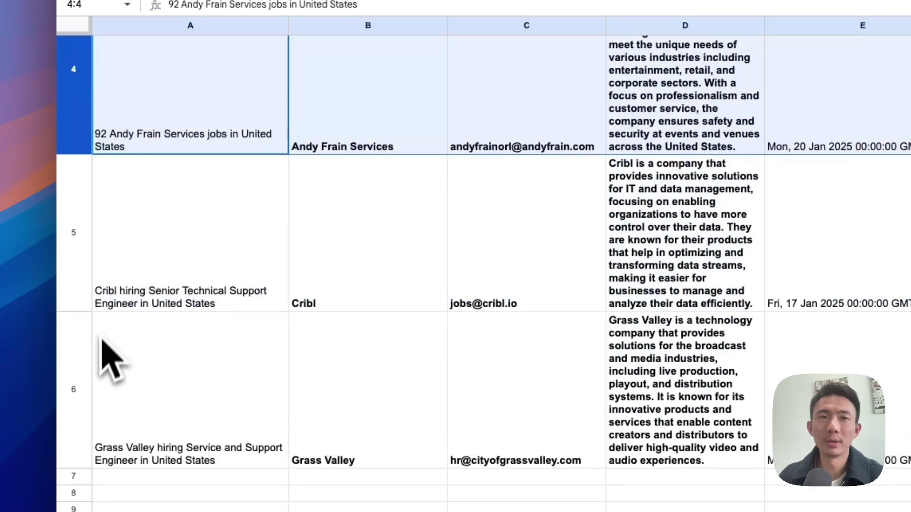
shift+click(88, 375)
key(Delete)
scroll(238, 332, up, 3)
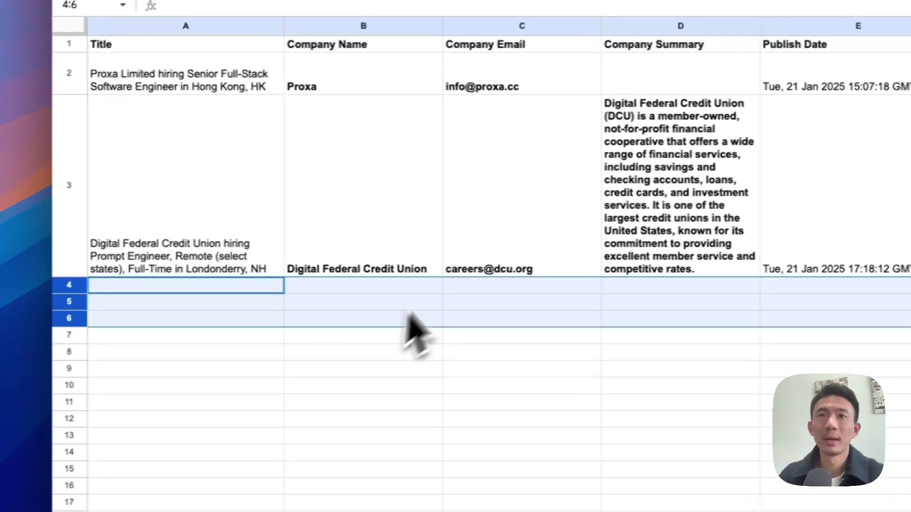
Step: Replace Digital Federal Credit Union's company email in C3 with your own e-mail address
click(536, 252)
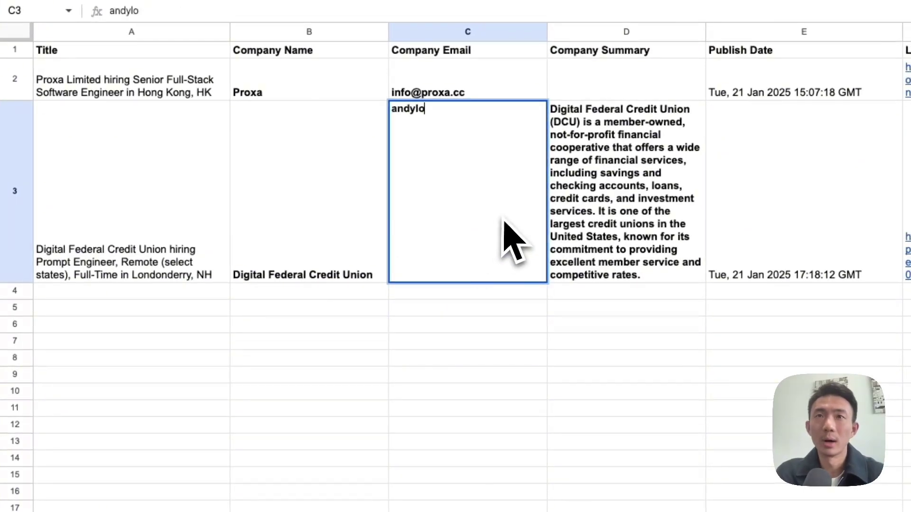
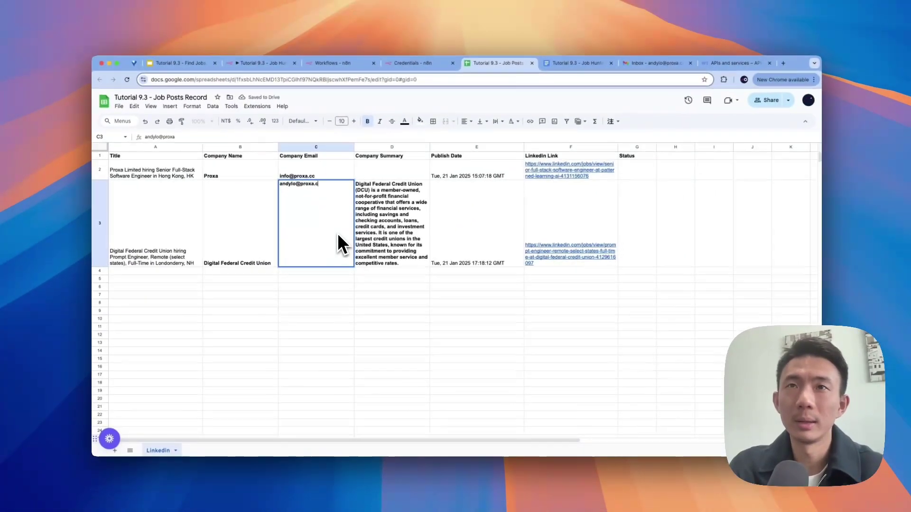
key(Return)
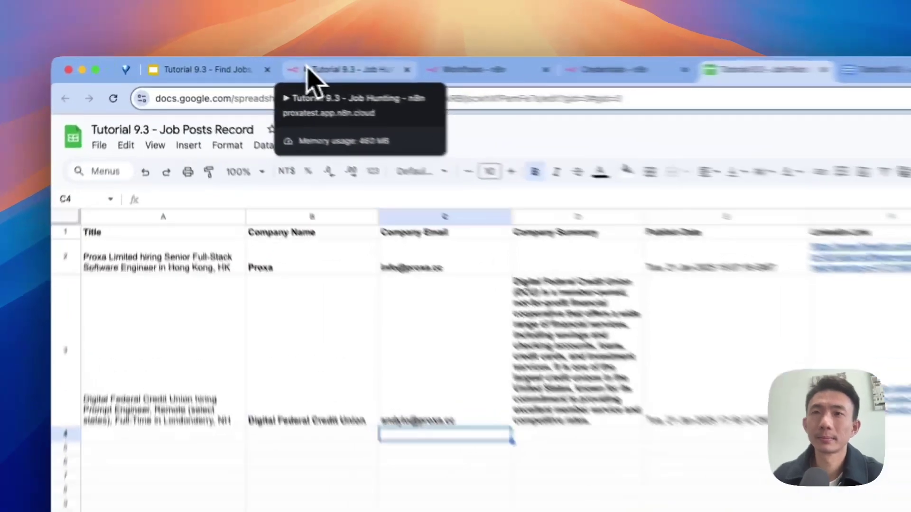
click(237, 61)
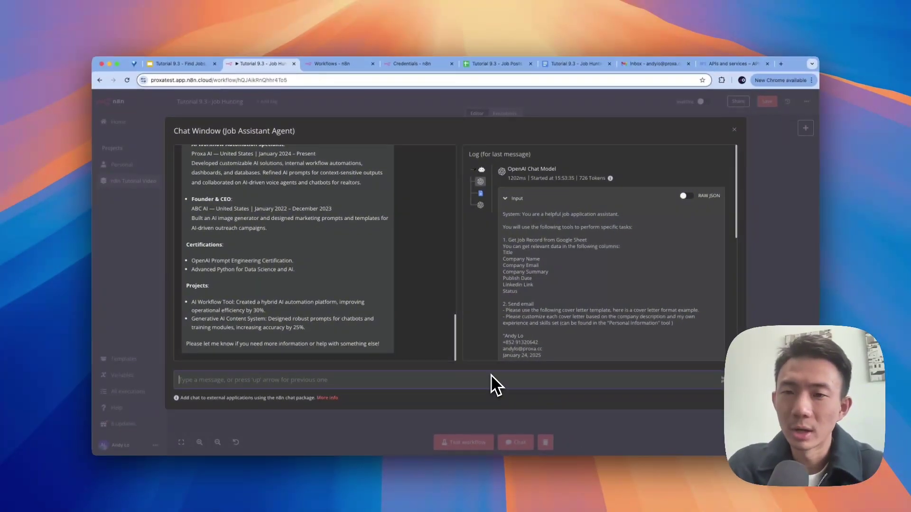
Step: Ask the agent 'Send cover letter to all the emails please' and highlight its Proxa and Digital Federal Credit Union confirmations
text(S)
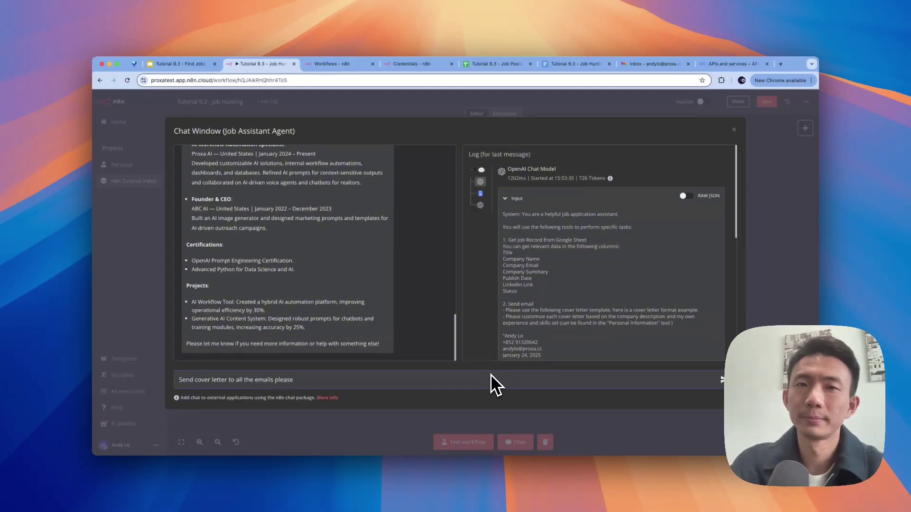
key(Return)
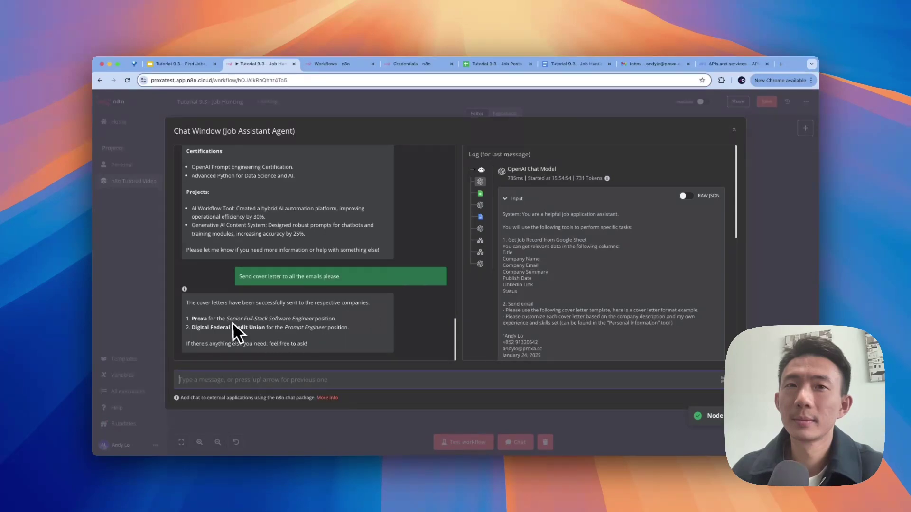
drag(190, 302, 270, 303)
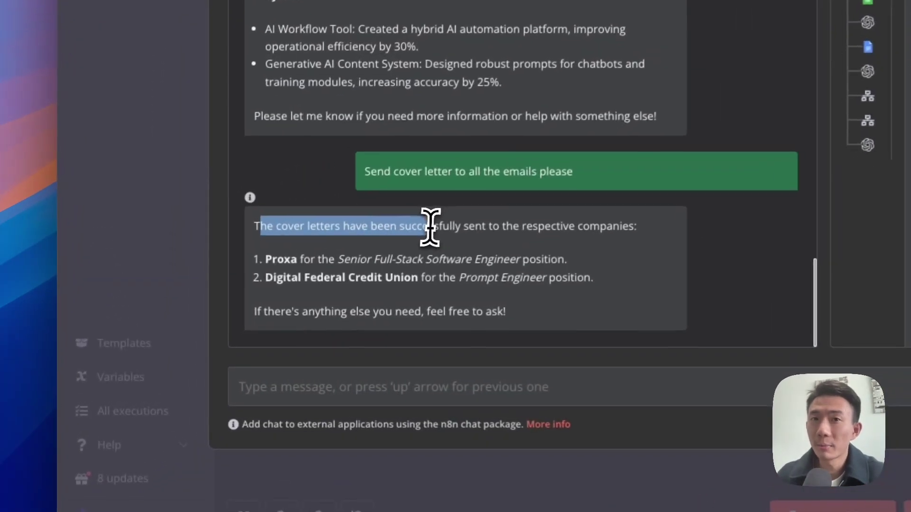
drag(430, 227, 527, 233)
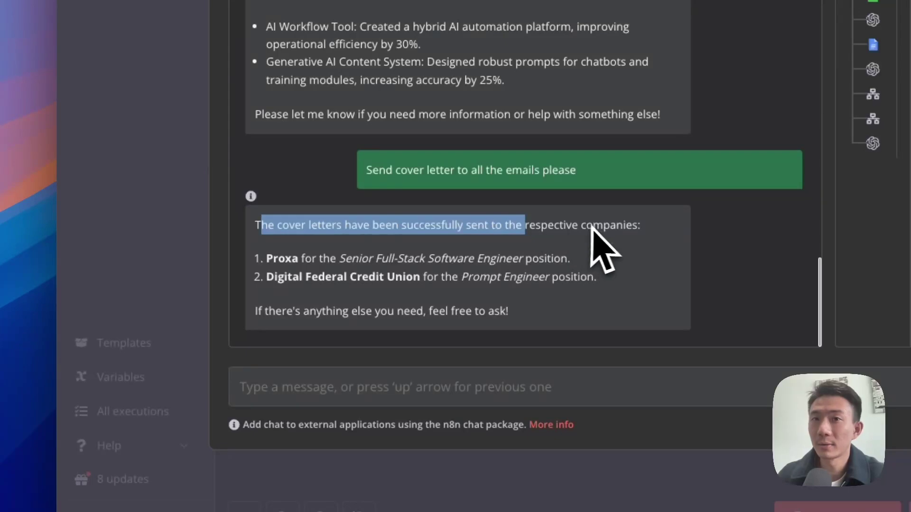
click(274, 260)
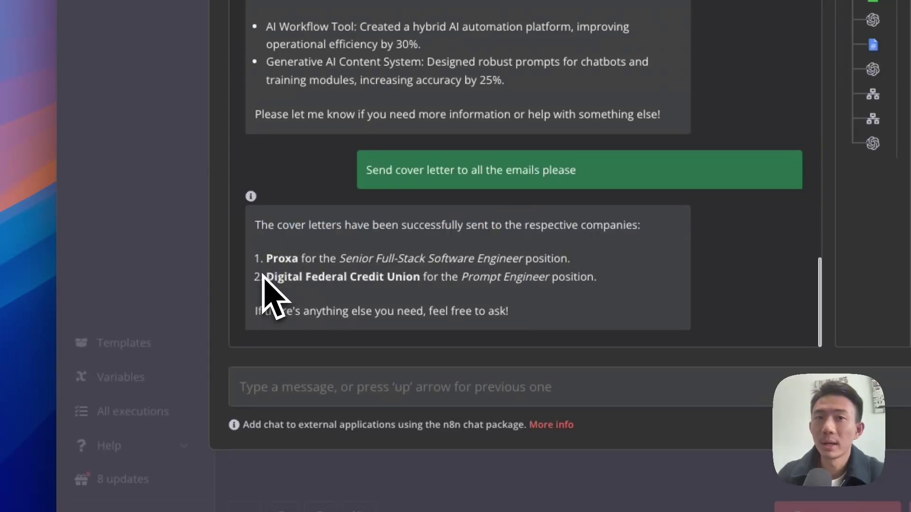
drag(266, 277, 407, 280)
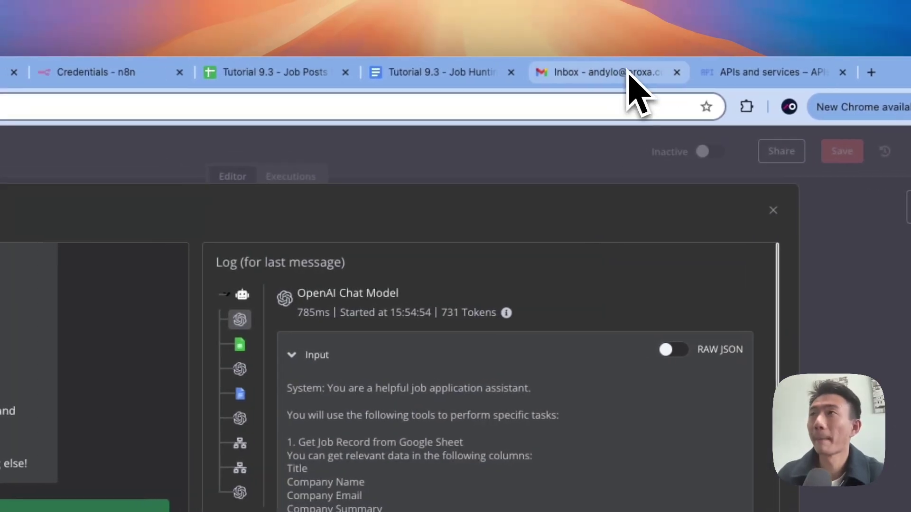
Step: Review the Prompt Engineer and Senior Full-Stack Software Engineer application emails in Gmail, then return to n8n
click(595, 72)
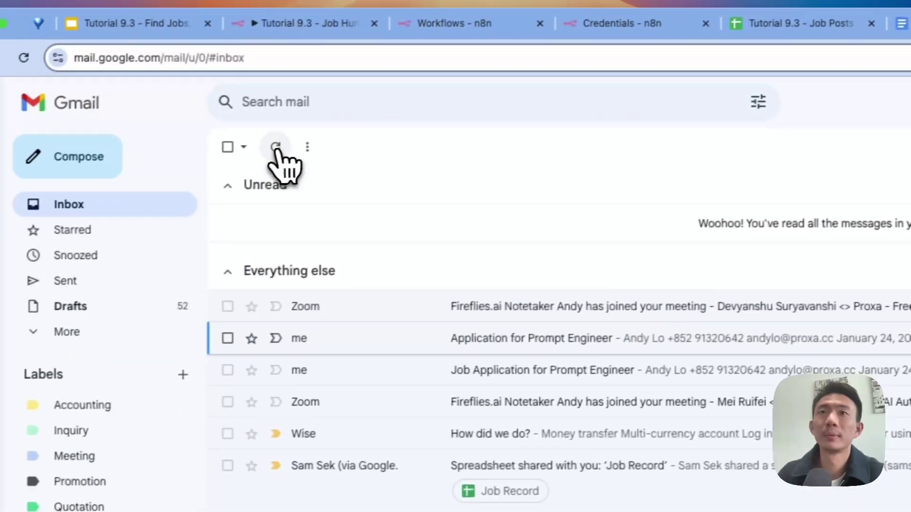
click(152, 166)
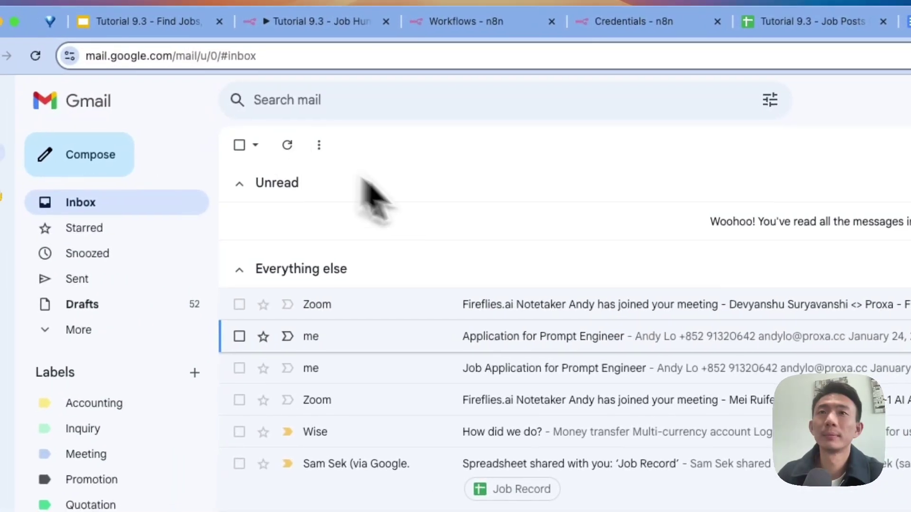
click(417, 240)
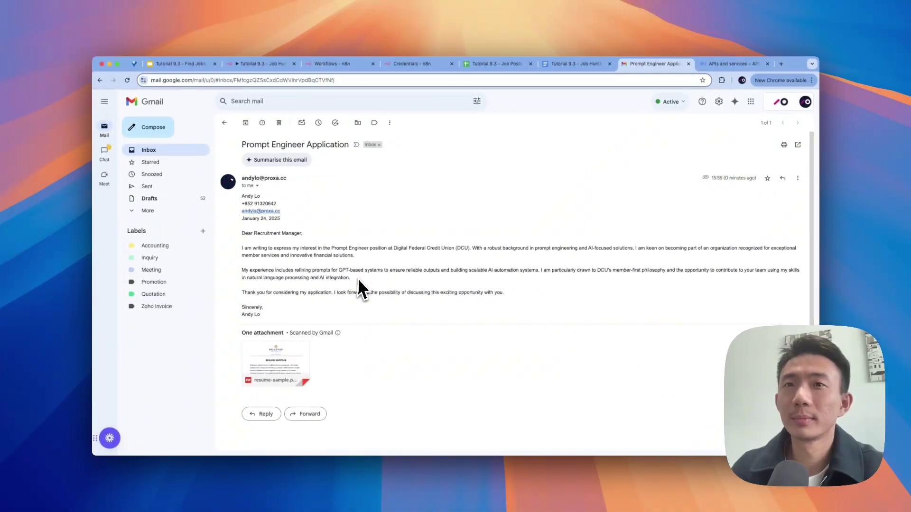
drag(395, 247, 470, 247)
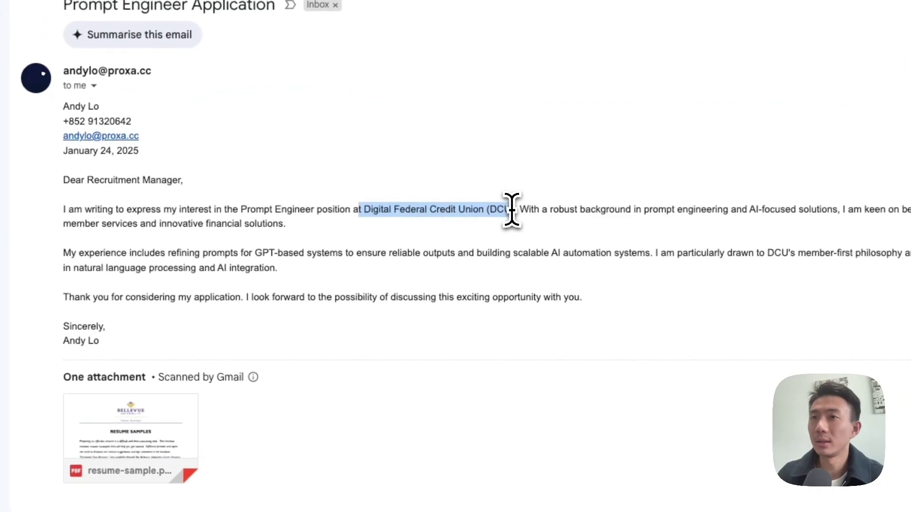
click(545, 232)
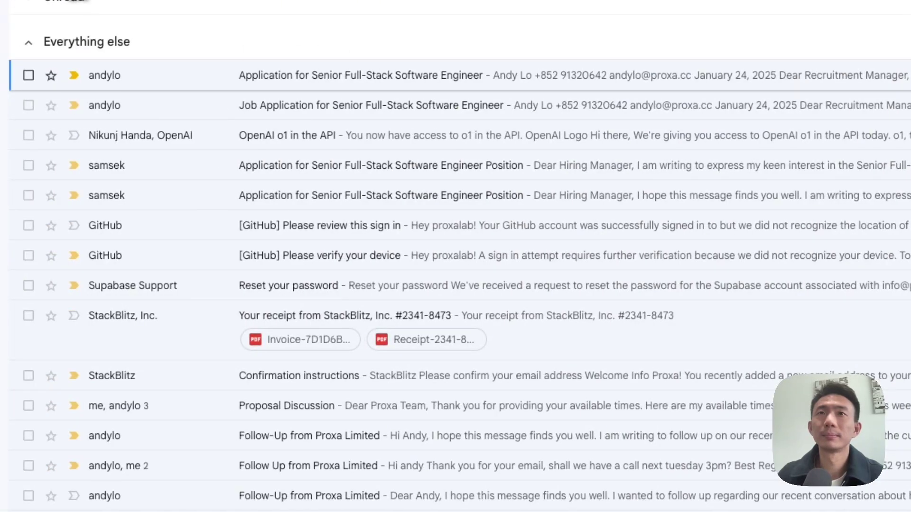
click(325, 75)
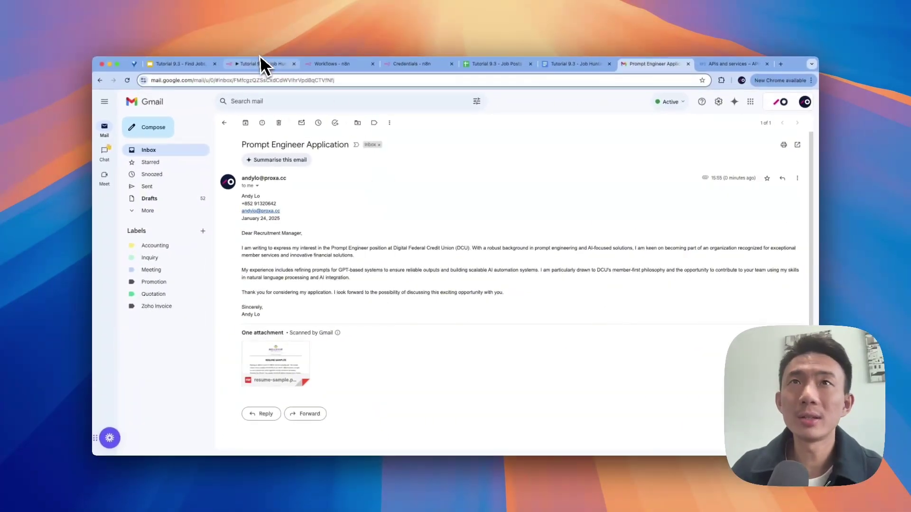
click(263, 63)
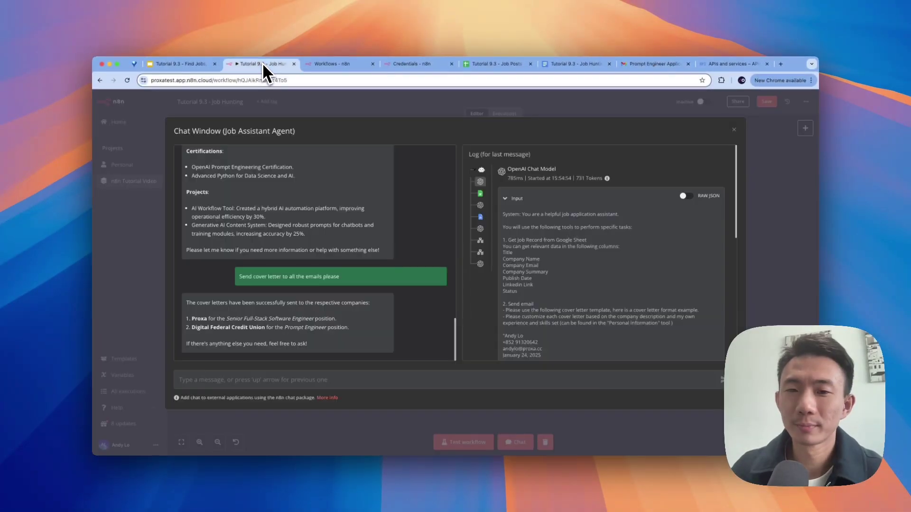
Step: Close the agent chat window to reveal the n8n workflow canvas
click(781, 154)
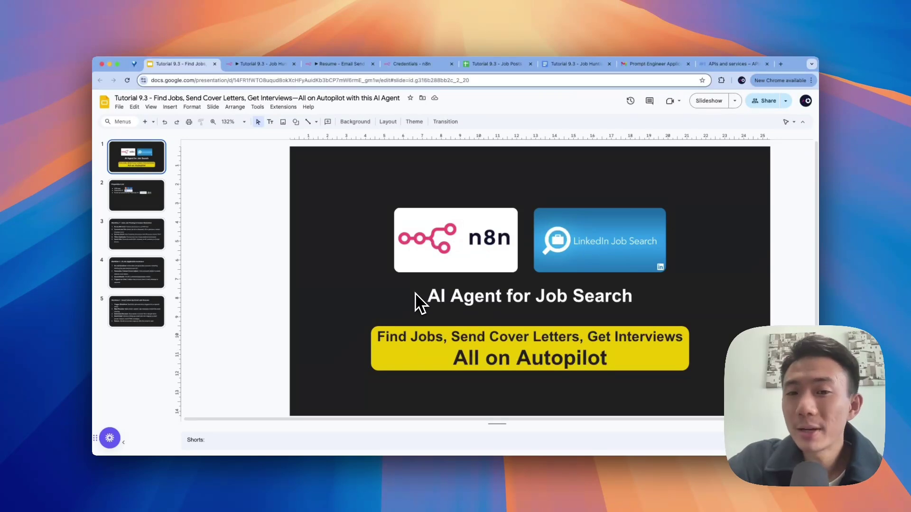
Step: Show the n8n job hunting workflow, then return to the 'AI Agent for Job Search' title slide
click(274, 69)
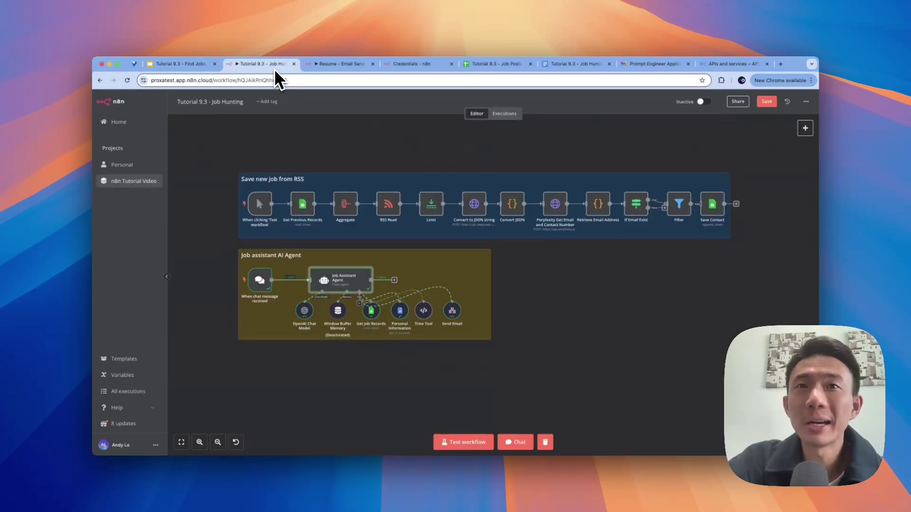
click(182, 67)
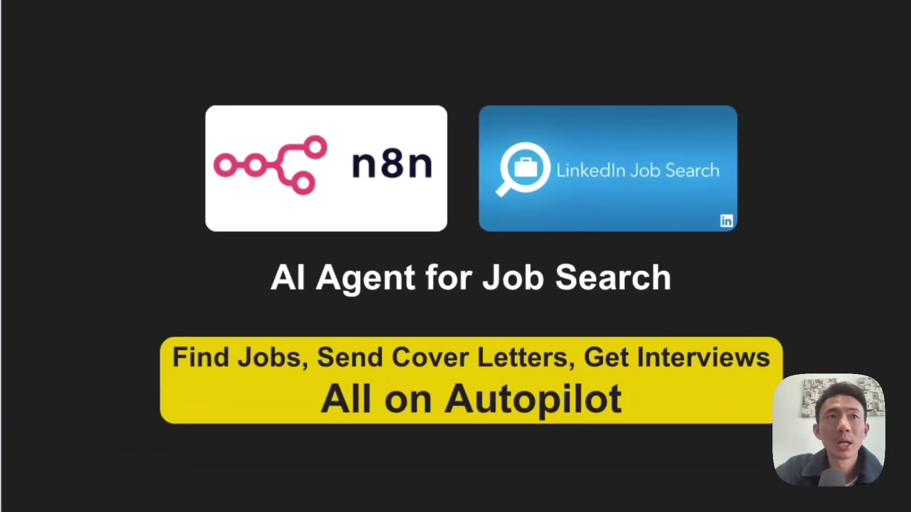
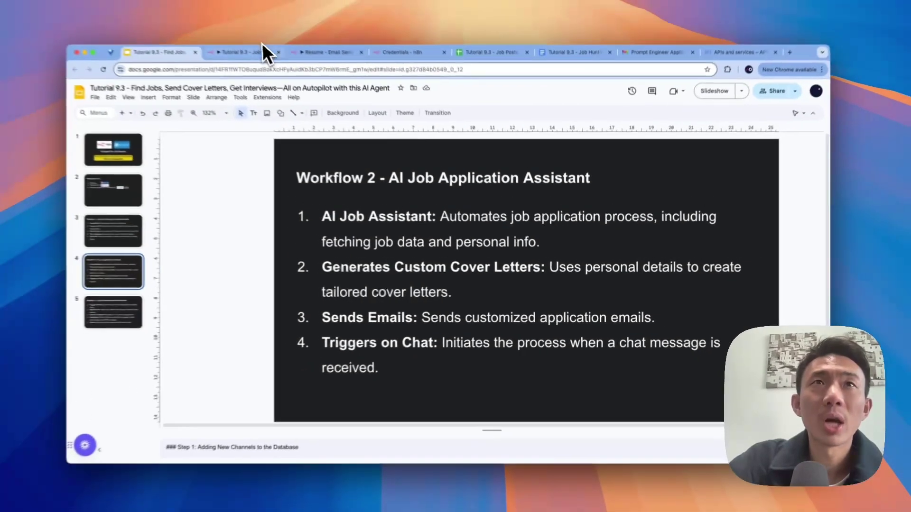
Step: Glance at the n8n workflow, then show slide 5 on Workflow 3 - Send Cover Letter with Resume
click(261, 50)
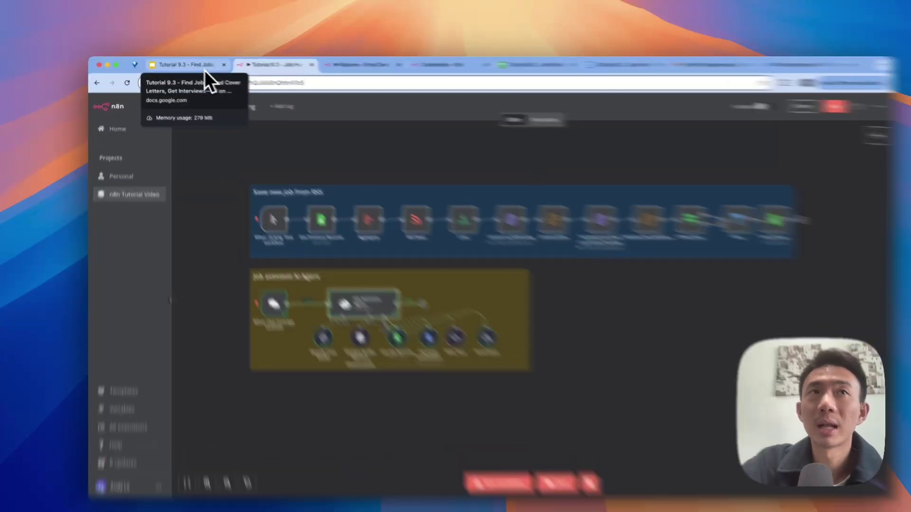
click(197, 68)
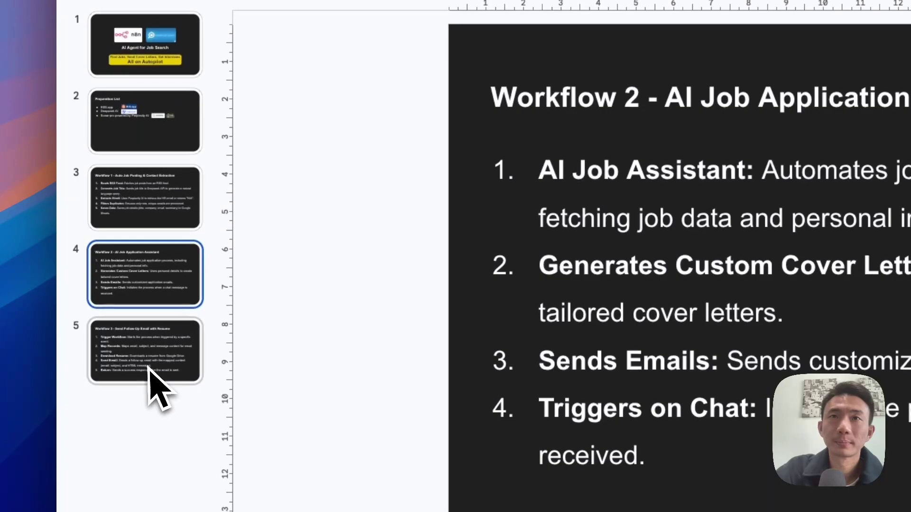
click(150, 368)
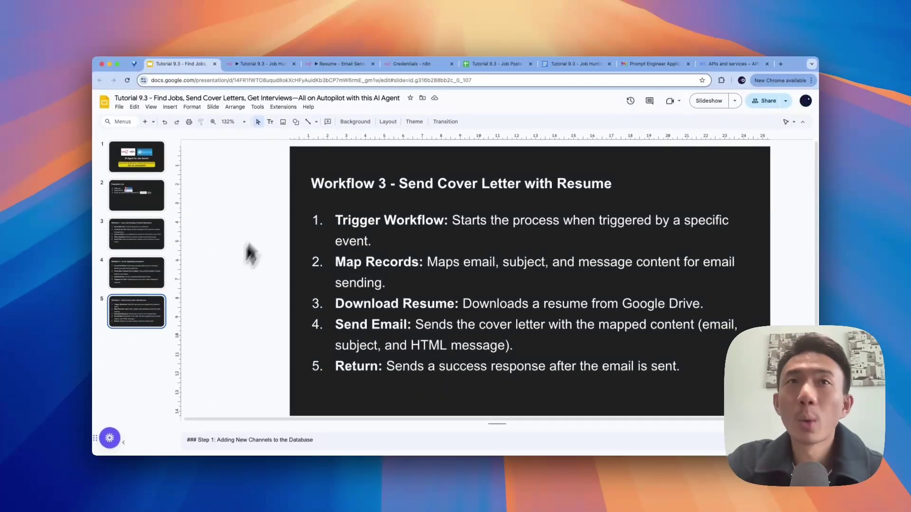
click(338, 64)
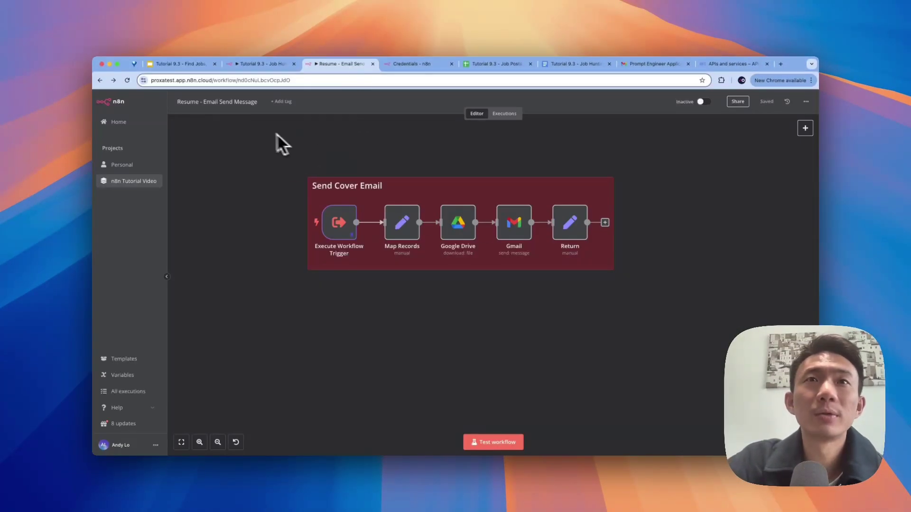
click(203, 65)
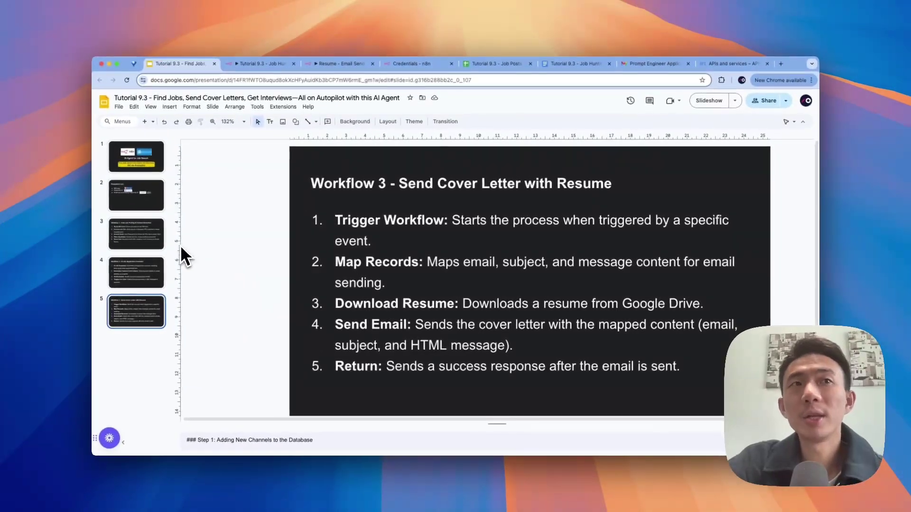
Step: Flip through slides 4, 5 and 3, then open and save the Tutorial 9.3 - Job Hunting workflow
click(137, 270)
click(135, 301)
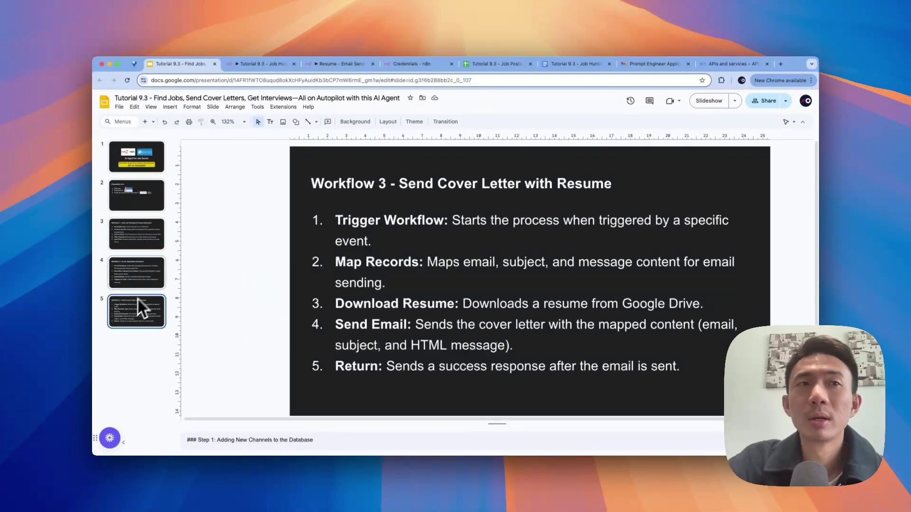
click(160, 232)
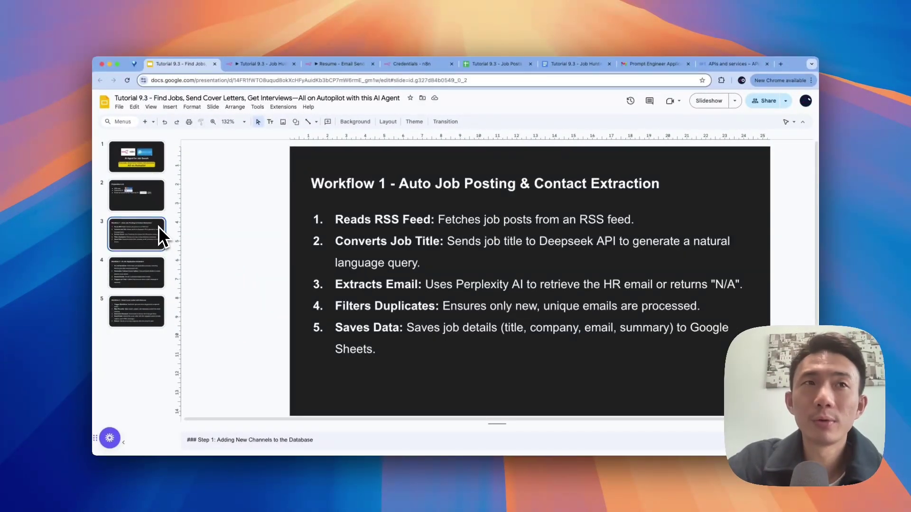
click(260, 65)
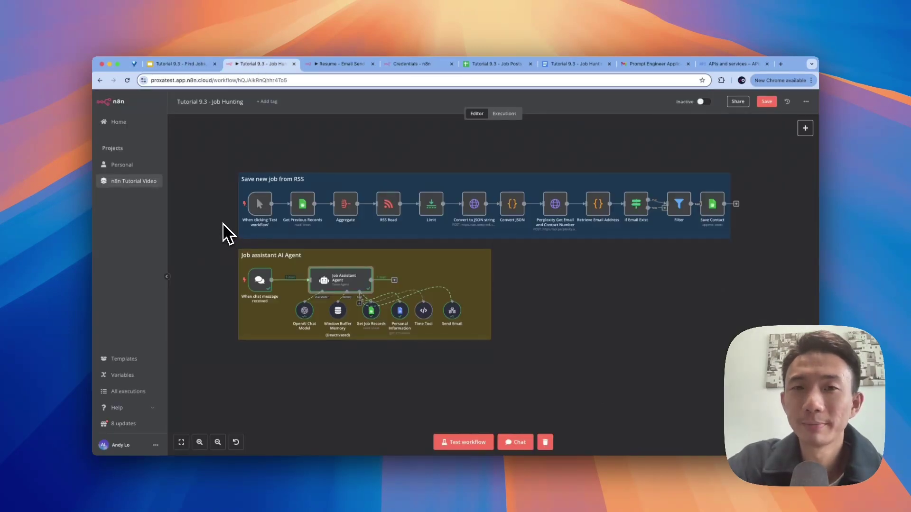
key(super+s)
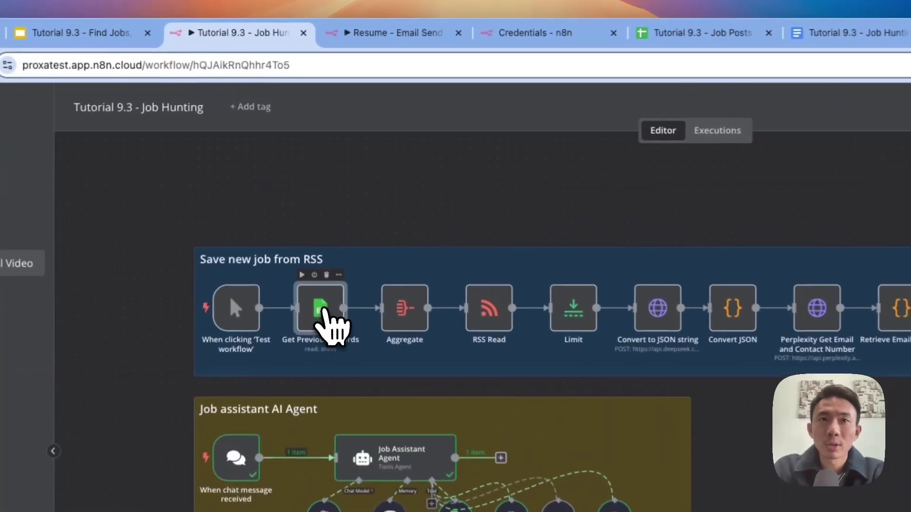
Step: Open Get Previous Records and start a new Google Sheets OAuth2 API credential, then return to the canvas
double_click(303, 206)
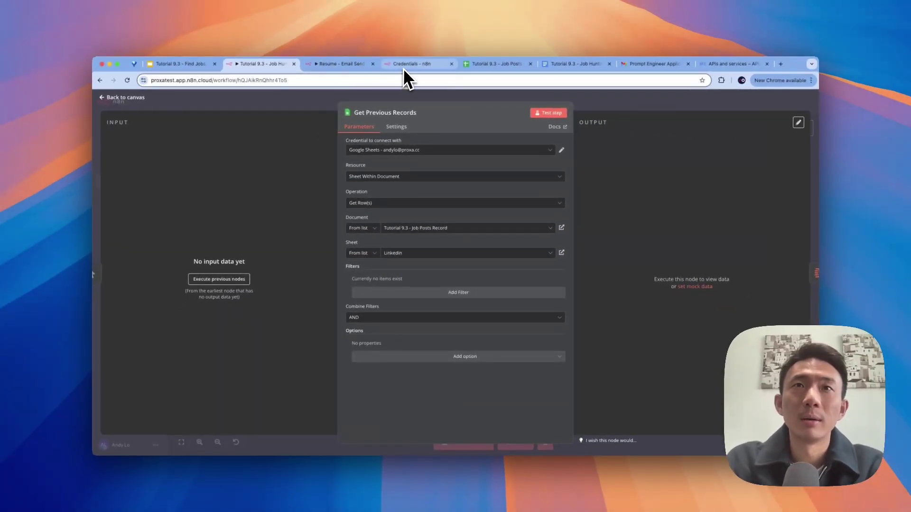
click(403, 68)
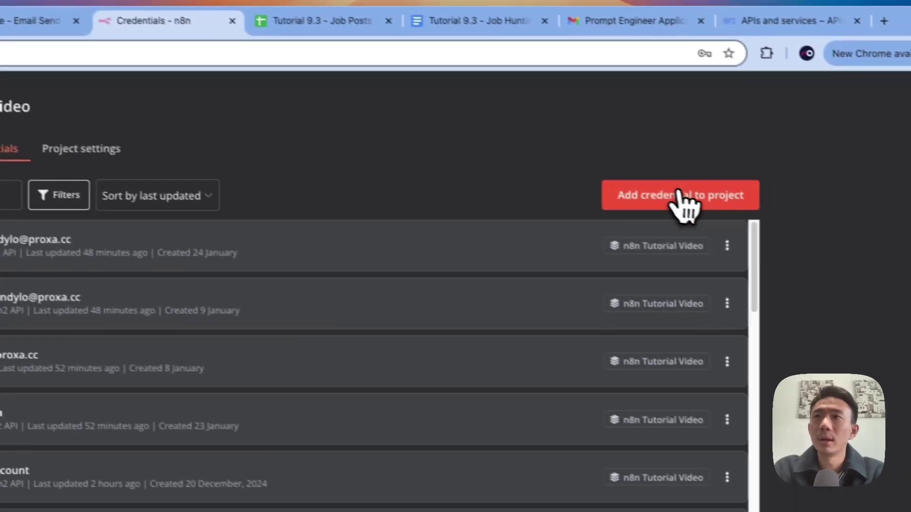
click(680, 194)
text(google)
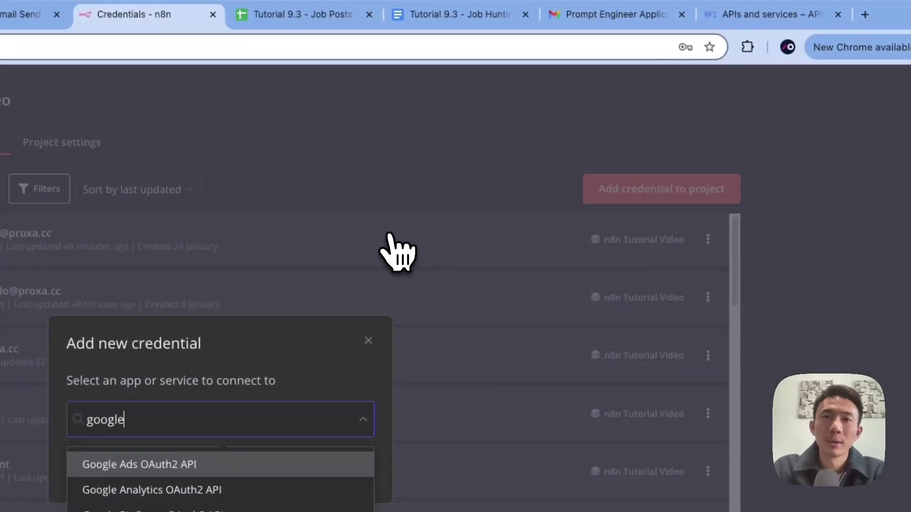
text( sheet)
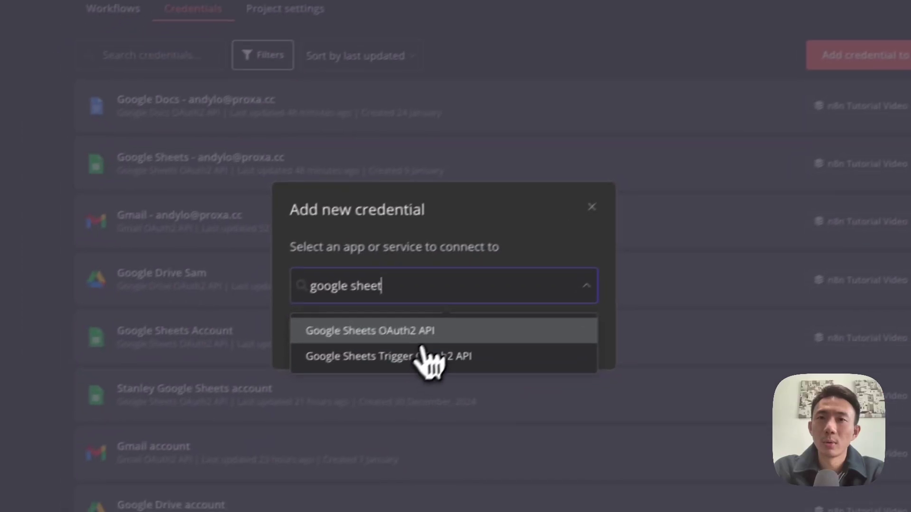
click(185, 466)
click(561, 326)
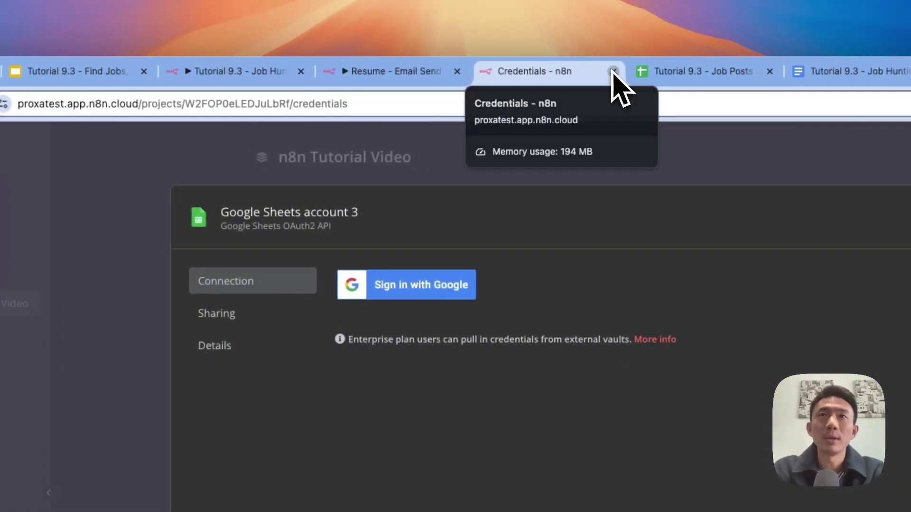
click(613, 72)
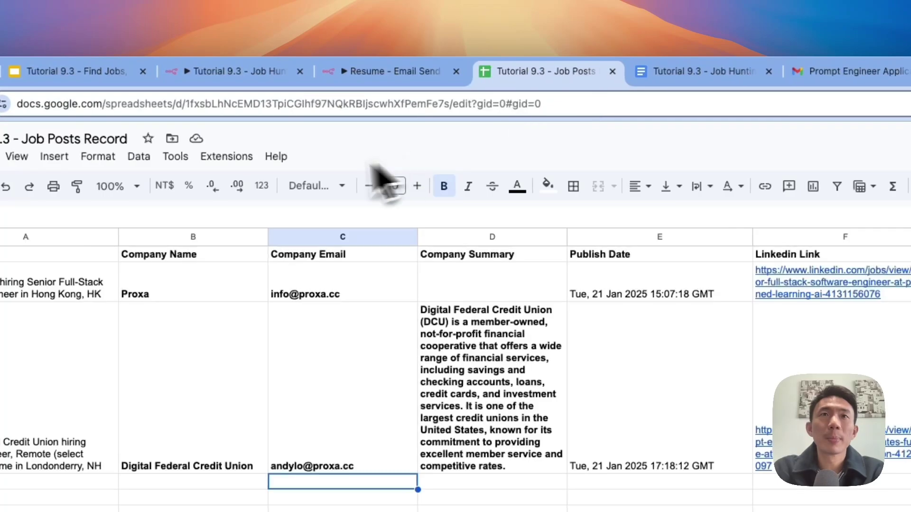
click(260, 71)
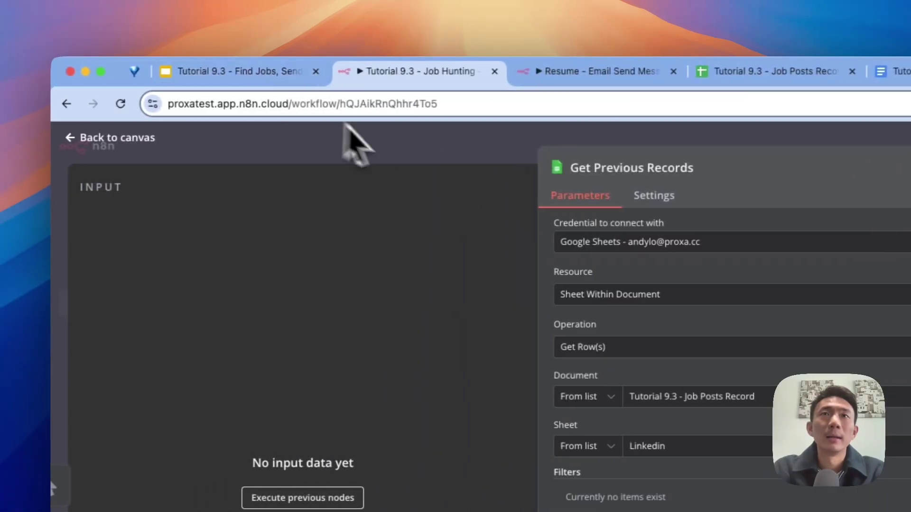
click(356, 145)
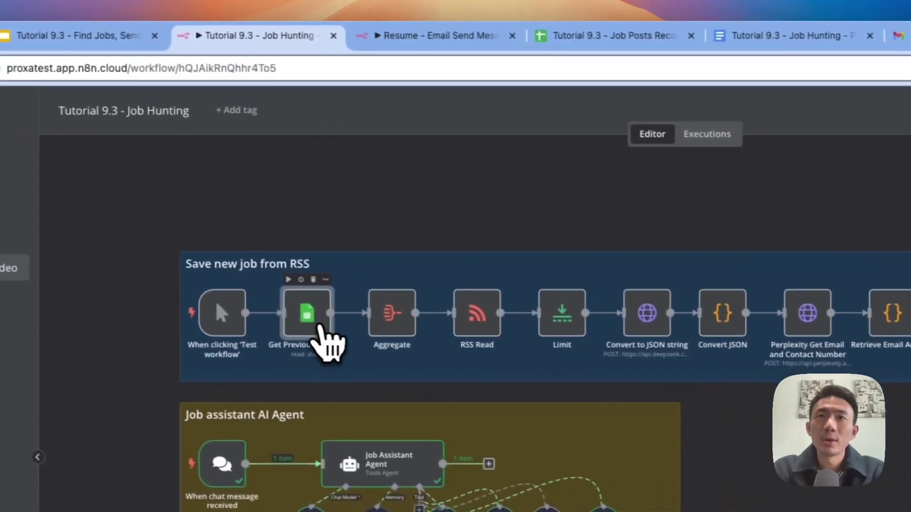
Step: Check the Job Posts Record spreadsheet, then run Get Previous Records and view its two job rows
double_click(474, 350)
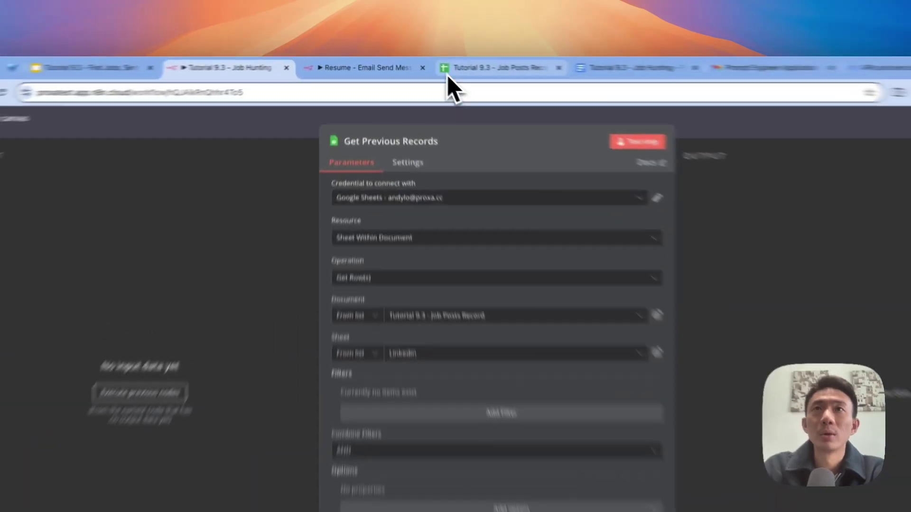
click(427, 64)
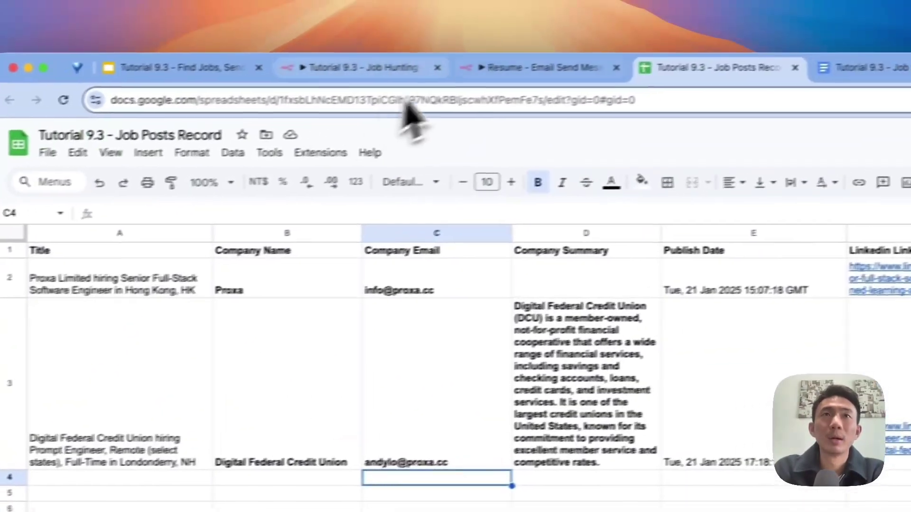
click(327, 71)
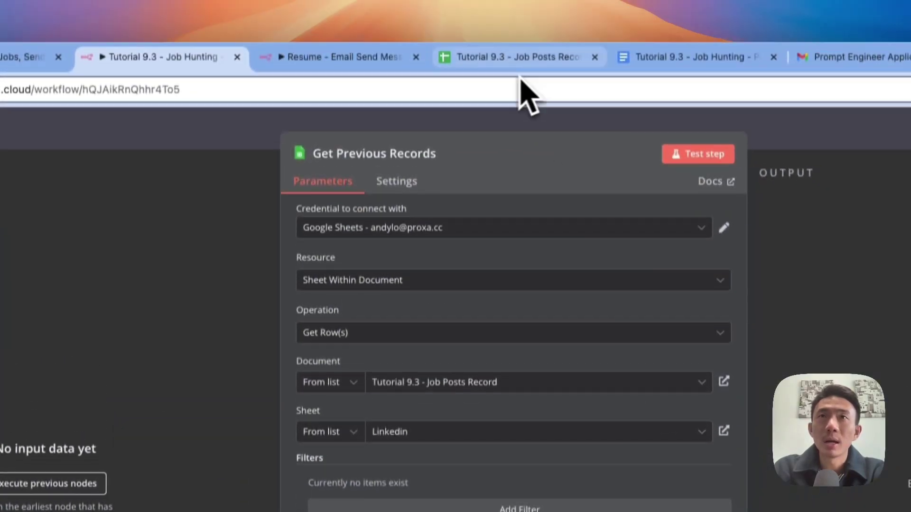
click(517, 60)
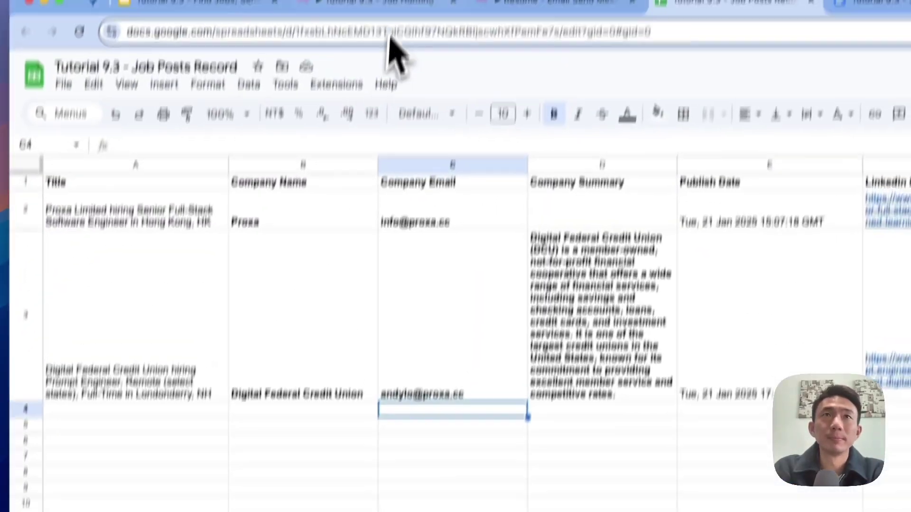
click(384, 83)
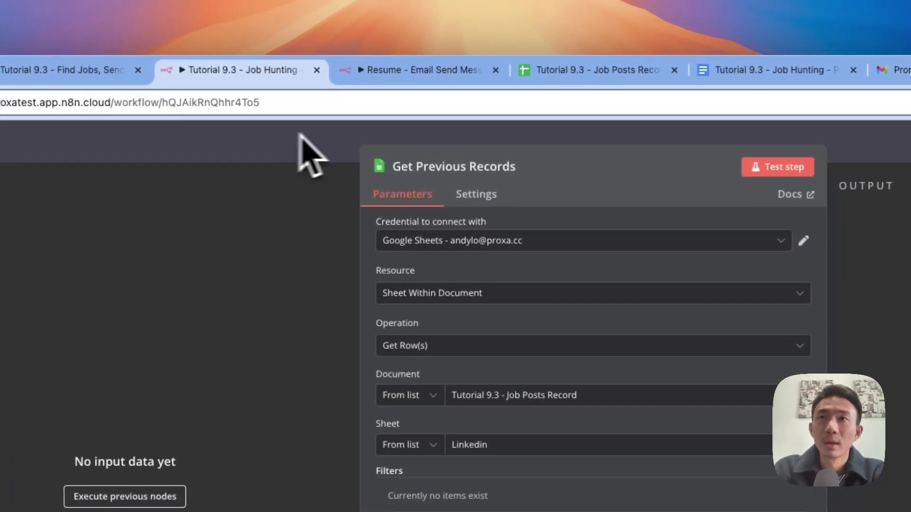
click(396, 141)
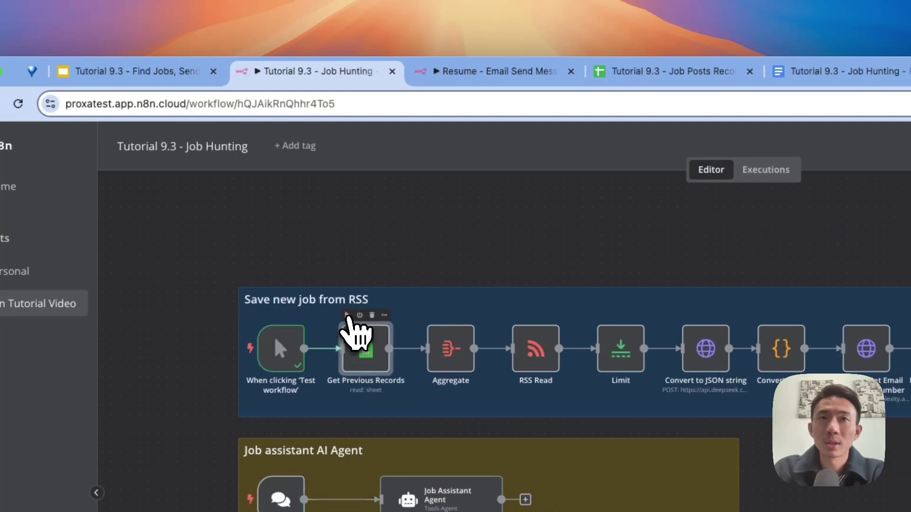
click(348, 315)
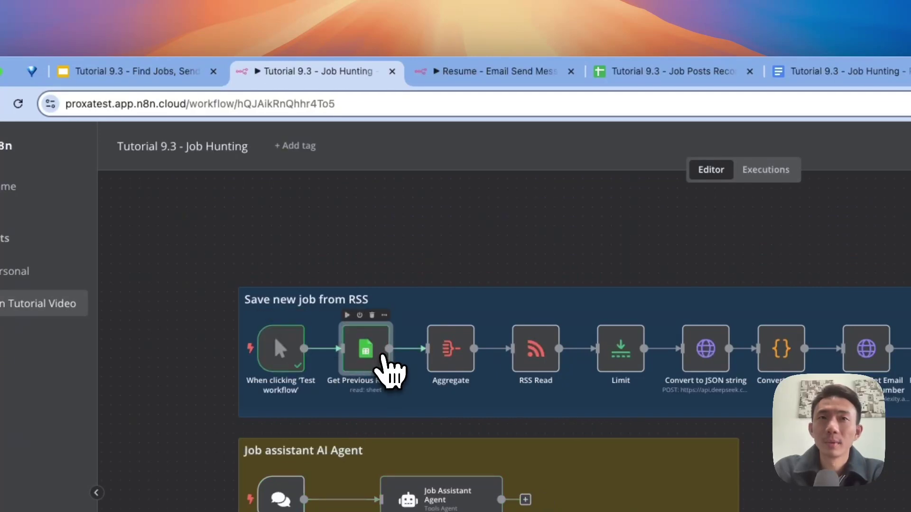
double_click(382, 354)
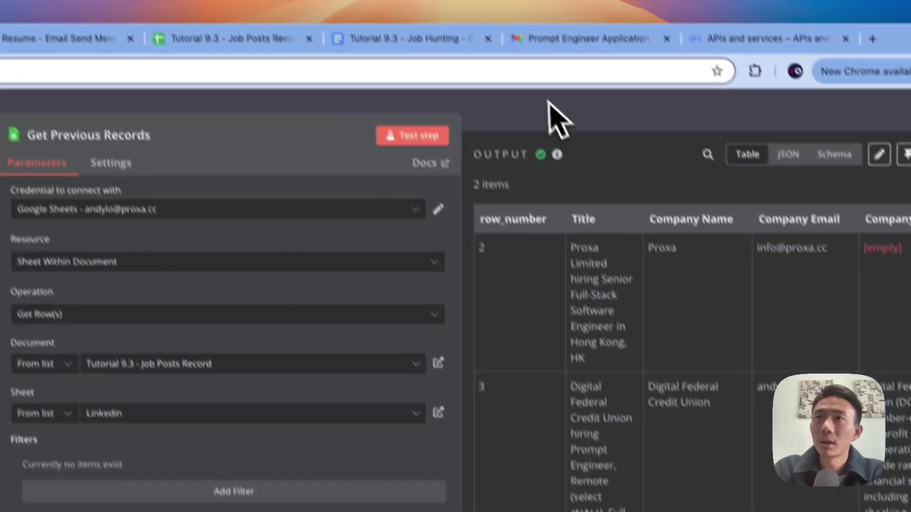
Step: Review and run the Aggregate step, then select the RSS Read step's feed URL
click(564, 127)
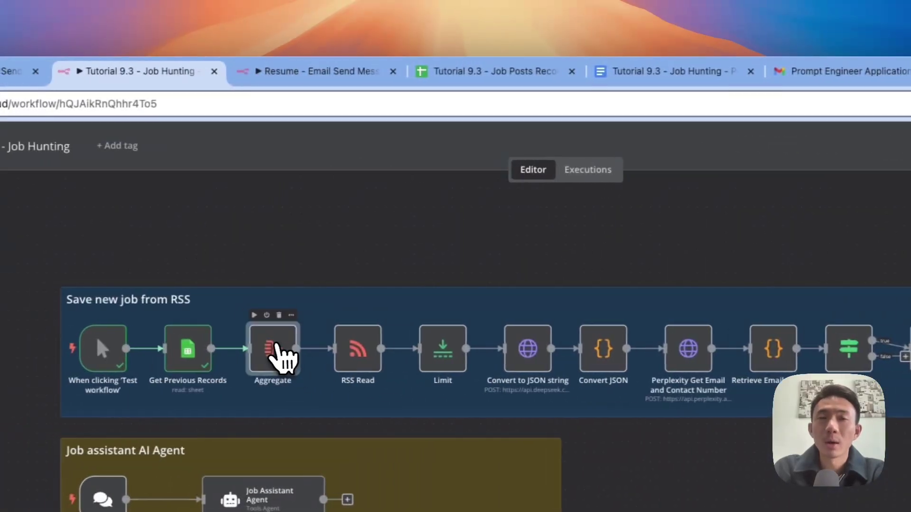
double_click(28, 347)
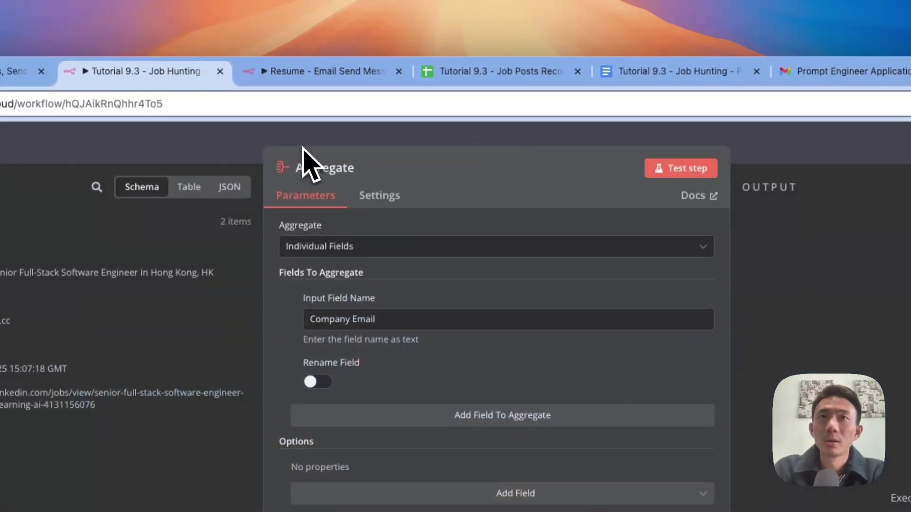
click(303, 141)
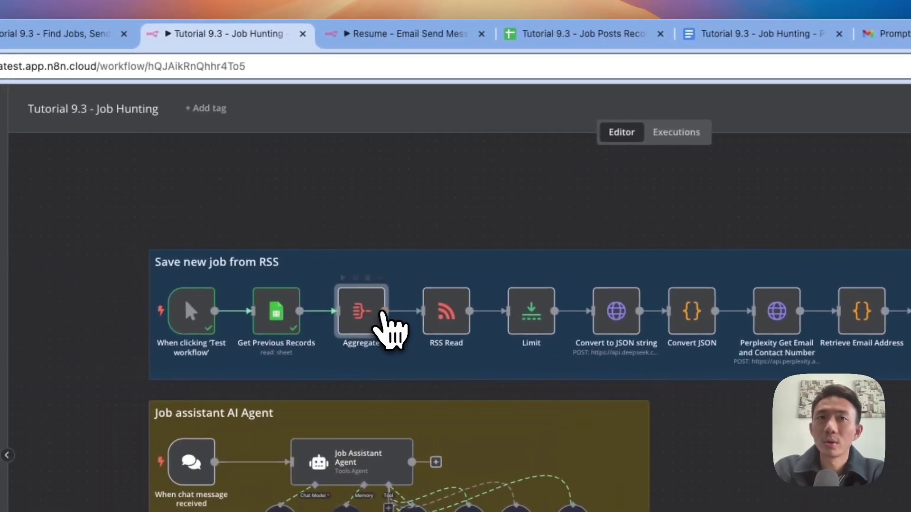
double_click(127, 325)
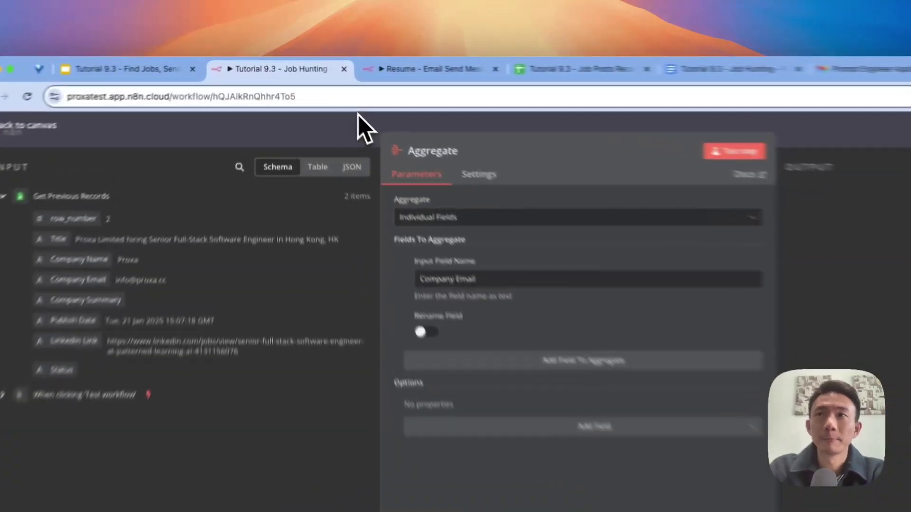
click(324, 94)
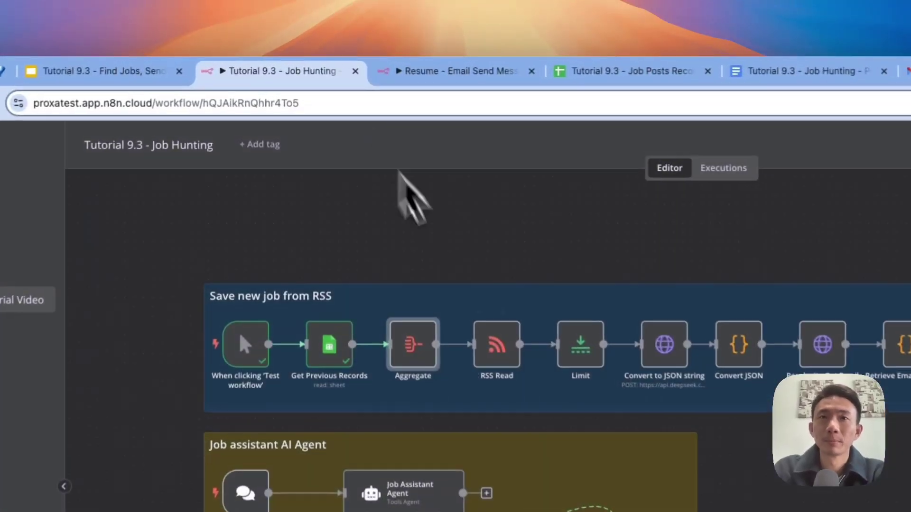
click(395, 312)
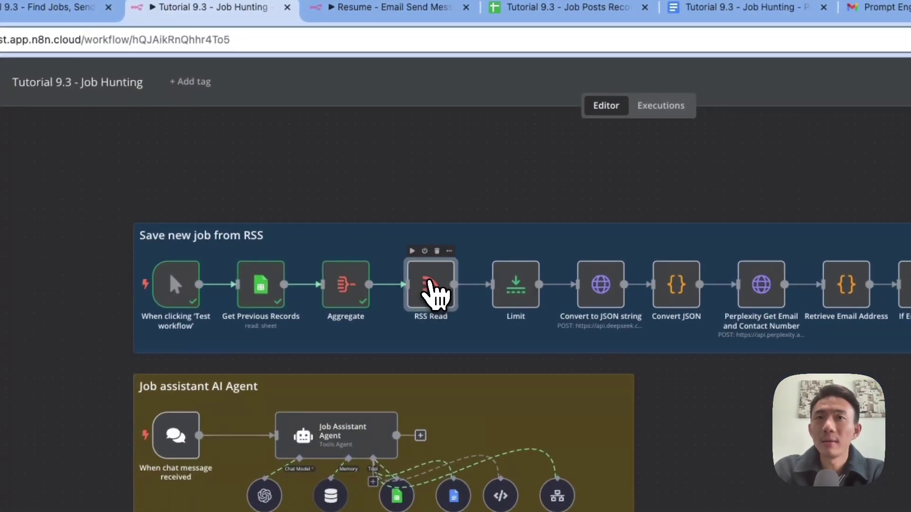
double_click(429, 284)
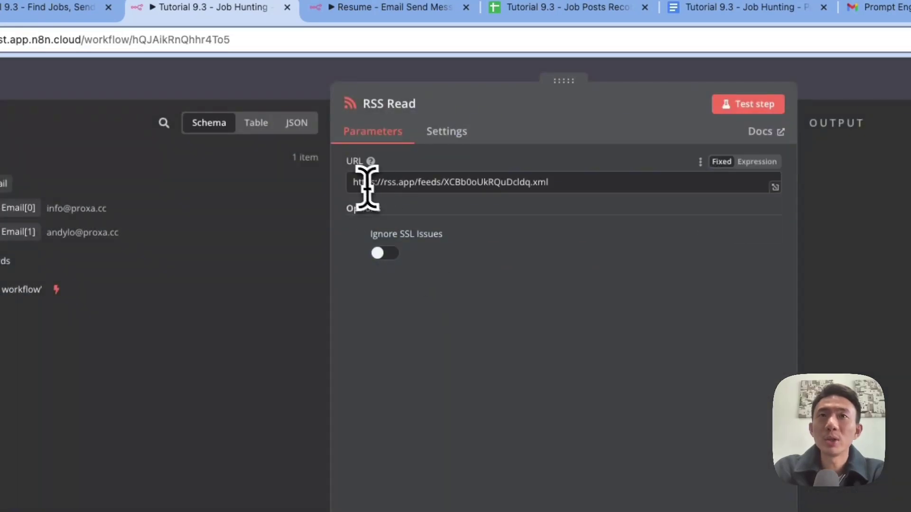
drag(353, 182, 551, 183)
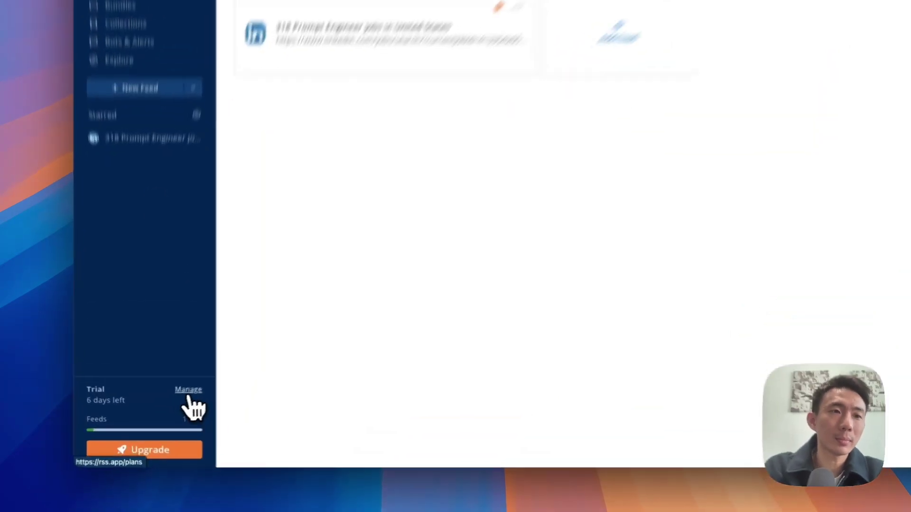
Step: Compare the RSS.app plans' feed and posts-per-feed limits, computing 15*25 in a new tab
click(168, 405)
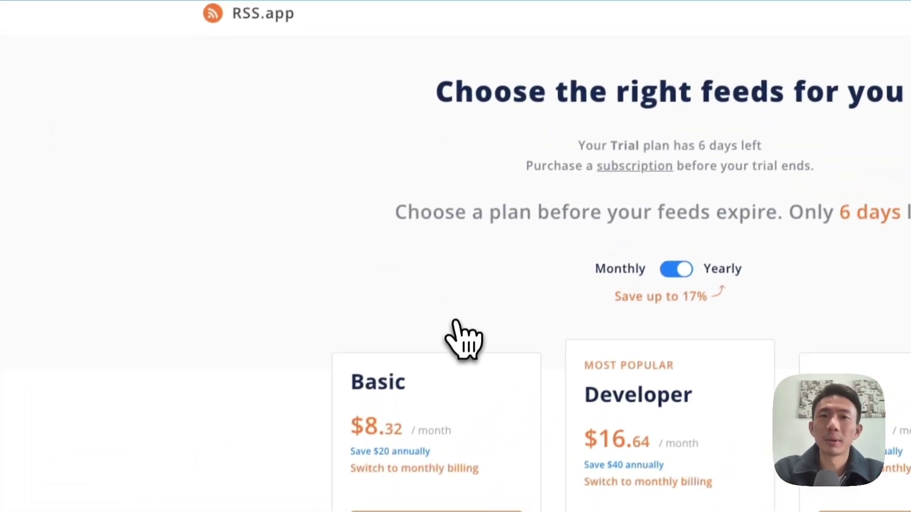
scroll(456, 322, down, 5)
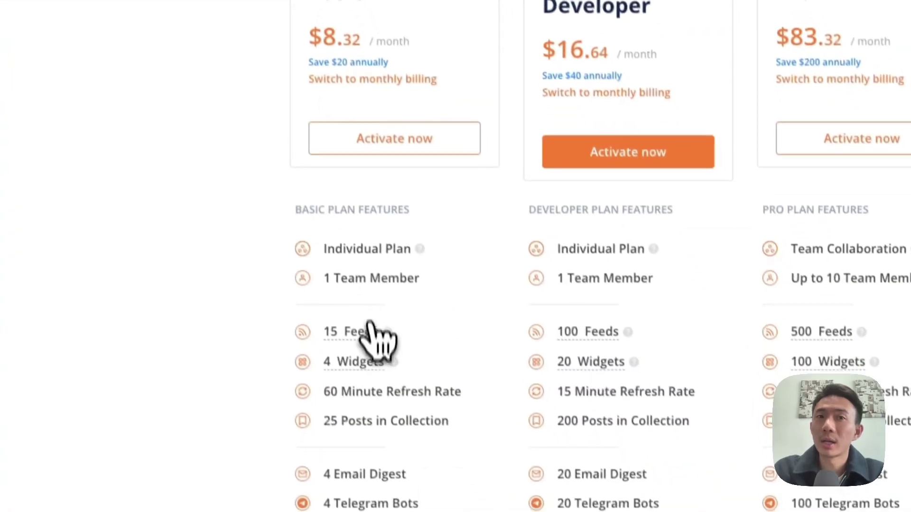
mouse_move(322, 334)
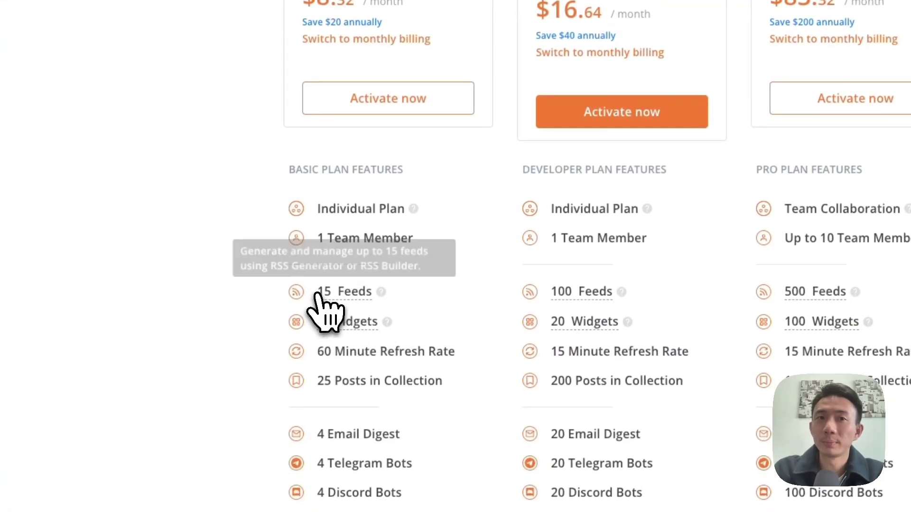
scroll(318, 297, down, 5)
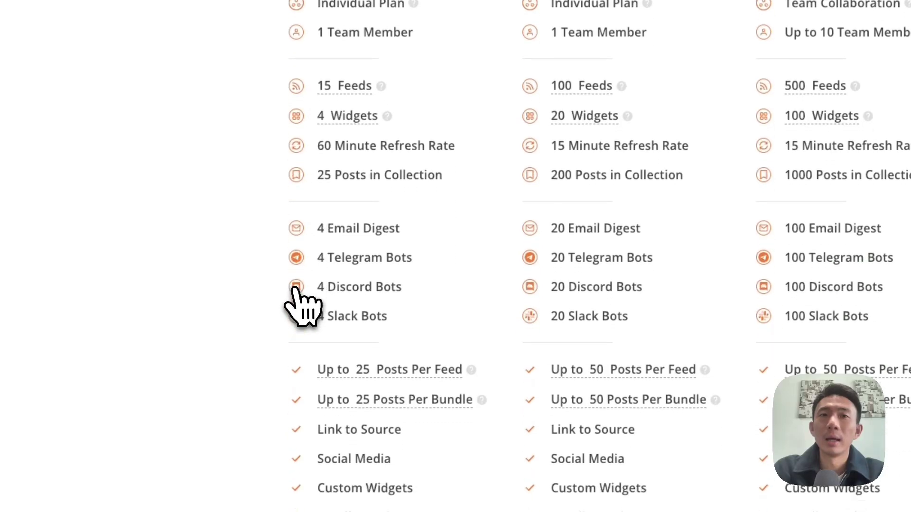
mouse_move(330, 377)
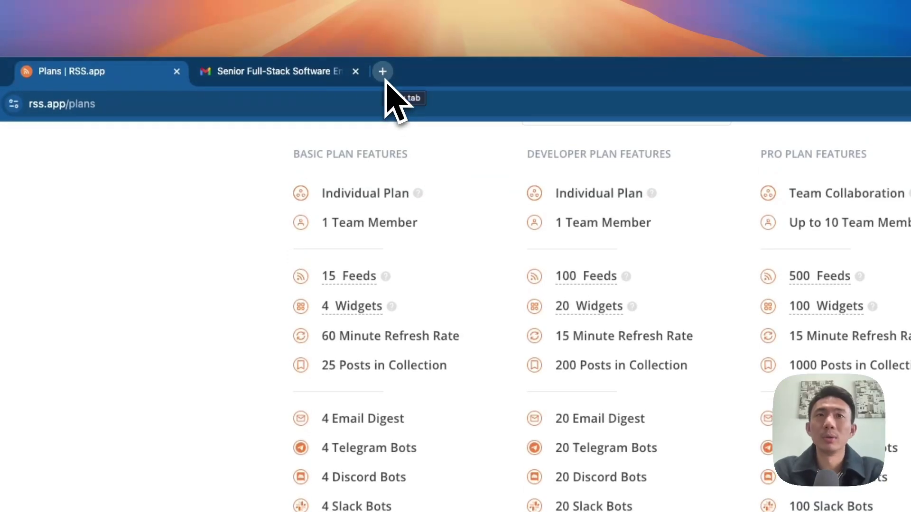
click(382, 71)
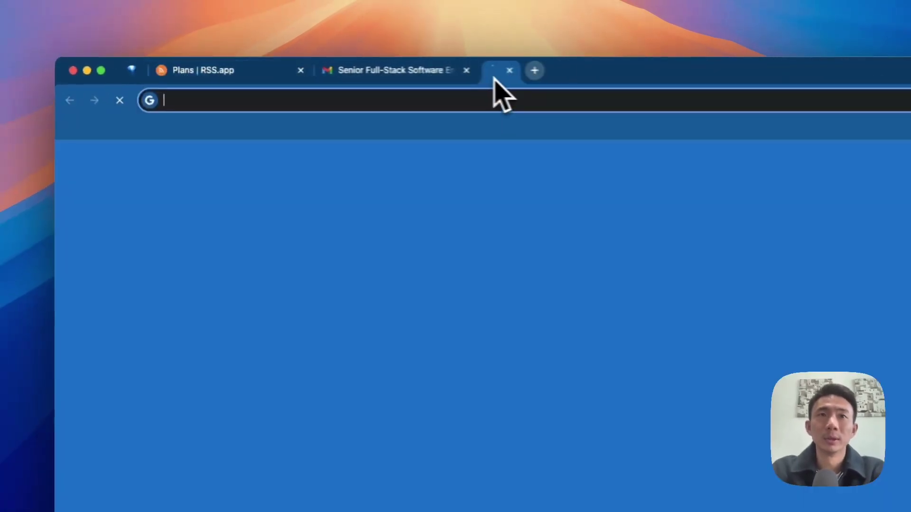
text(15*25)
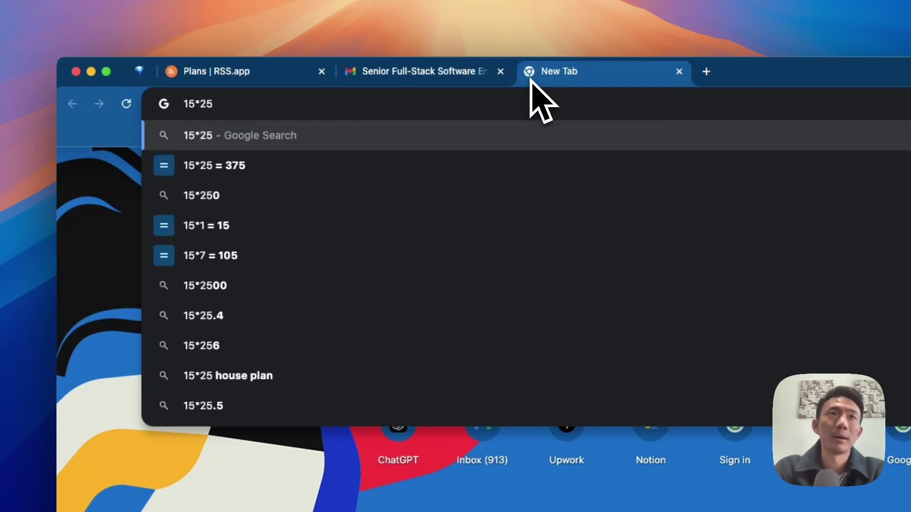
Step: Highlight the Free plan's Social Media feature on the Plans page, then scroll back to the top
click(262, 78)
scroll(378, 277, up, 10)
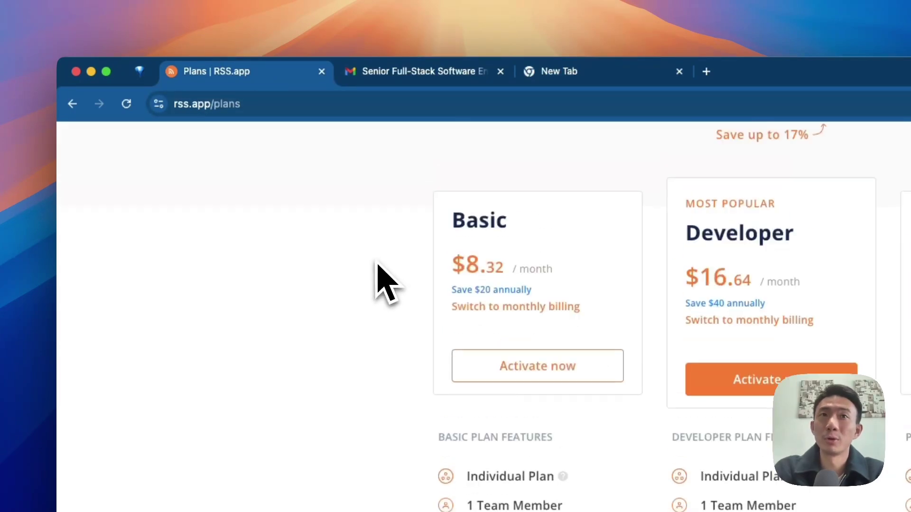
scroll(377, 279, down, 20)
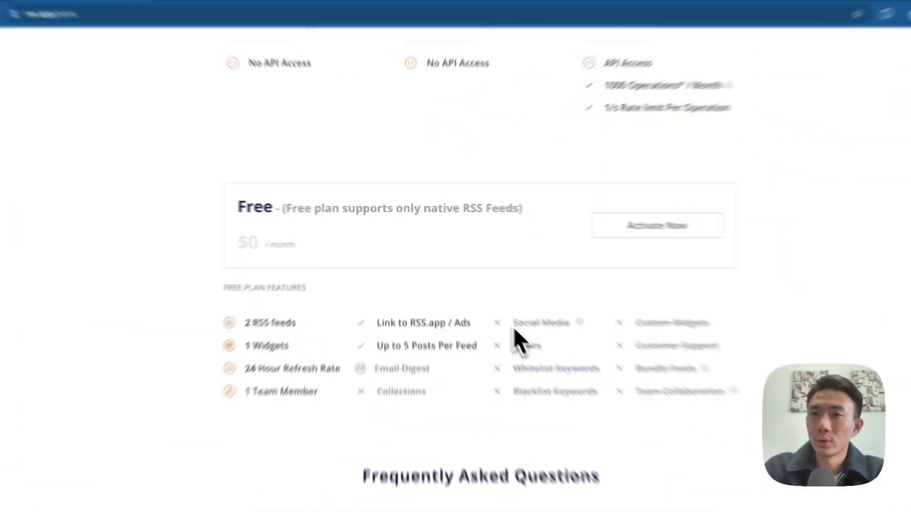
drag(506, 308, 544, 309)
drag(614, 361, 625, 382)
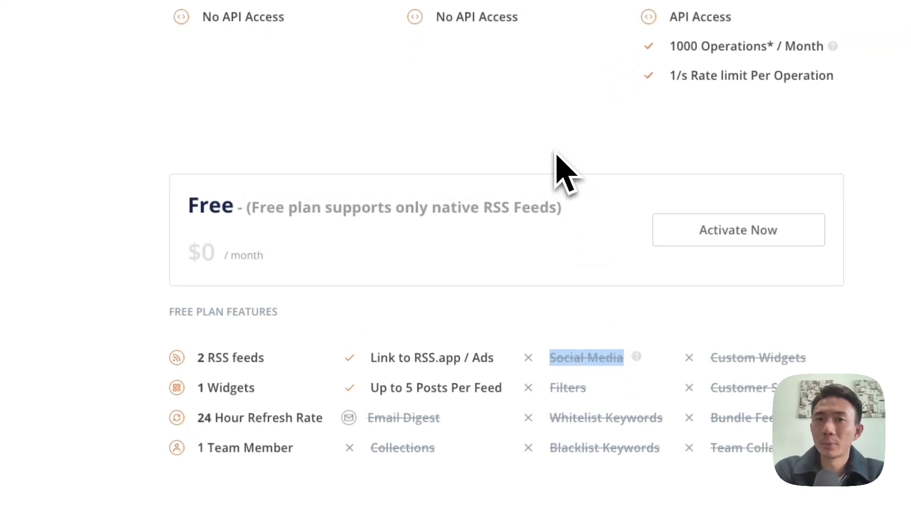
scroll(556, 159, up, 8)
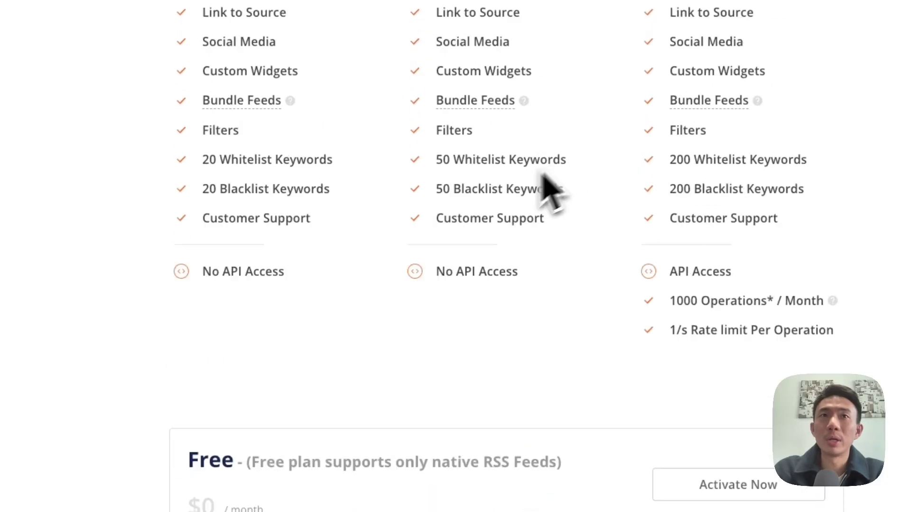
scroll(329, 234, up, 11)
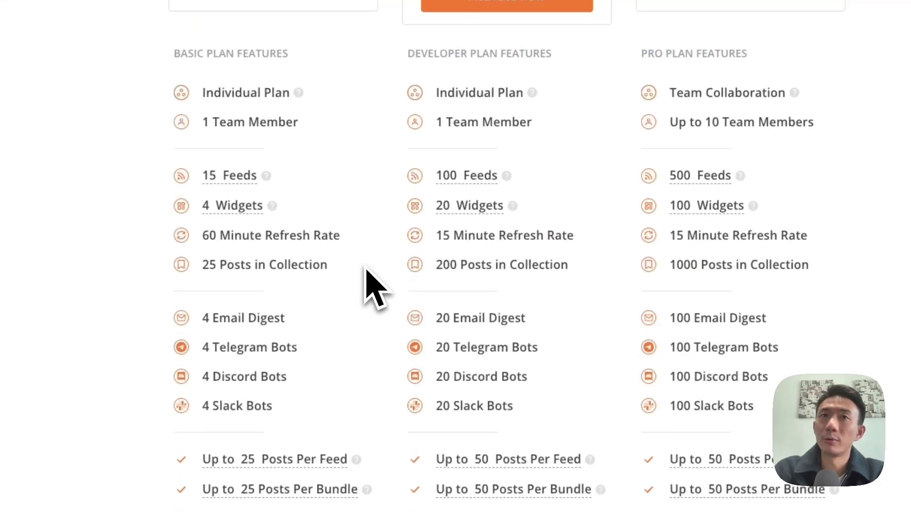
scroll(369, 278, up, 3)
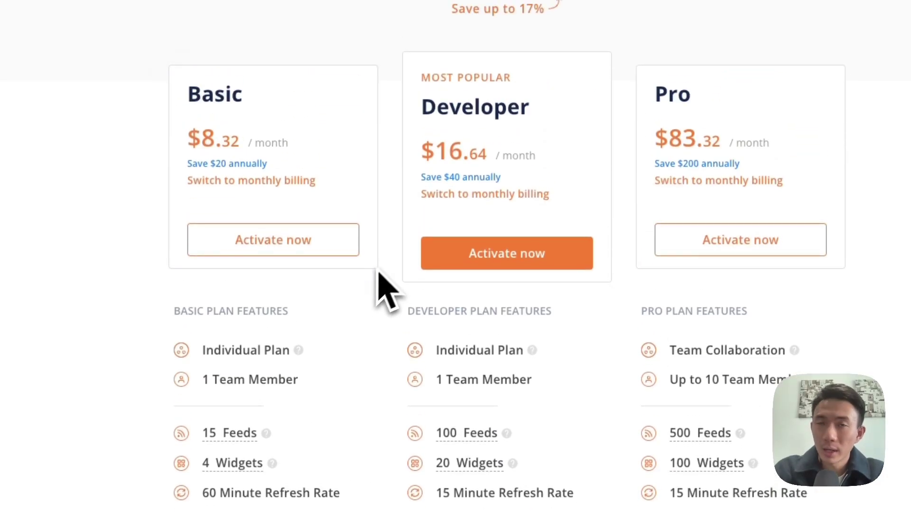
scroll(402, 266, up, 2)
scroll(394, 176, up, 1)
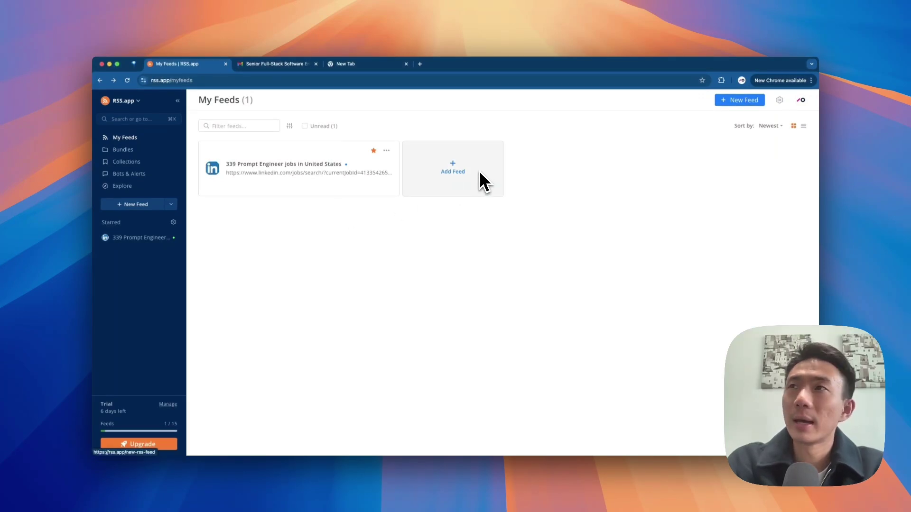
Step: Generate and save an RSS.app feed from the LinkedIn Prompt Engineer jobs URL and copy its XML address
click(752, 100)
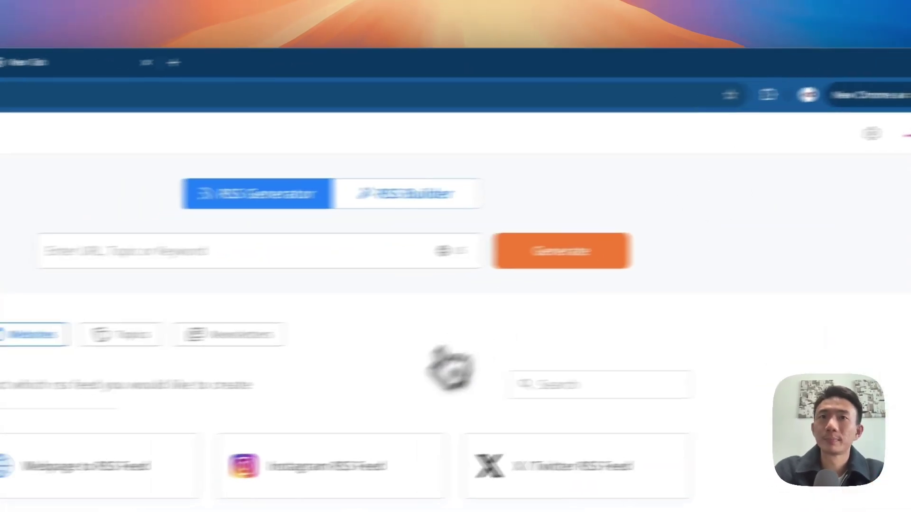
click(256, 251)
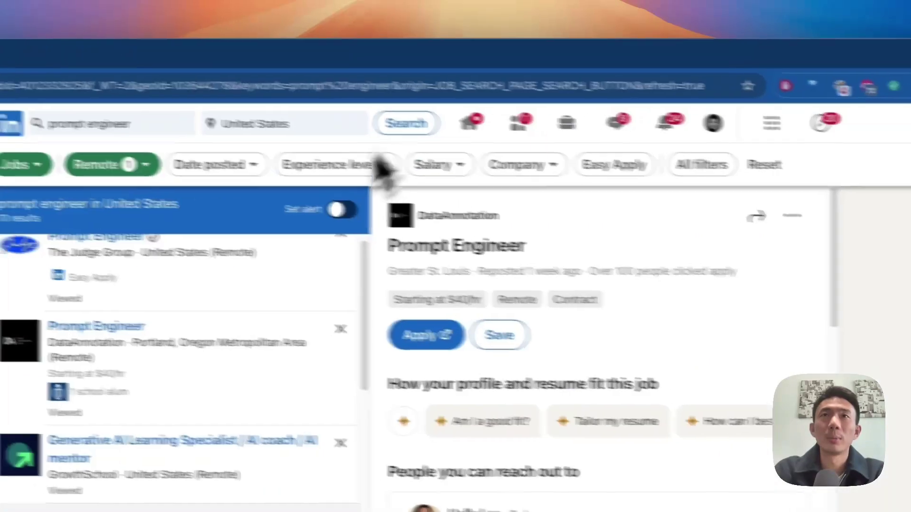
click(517, 90)
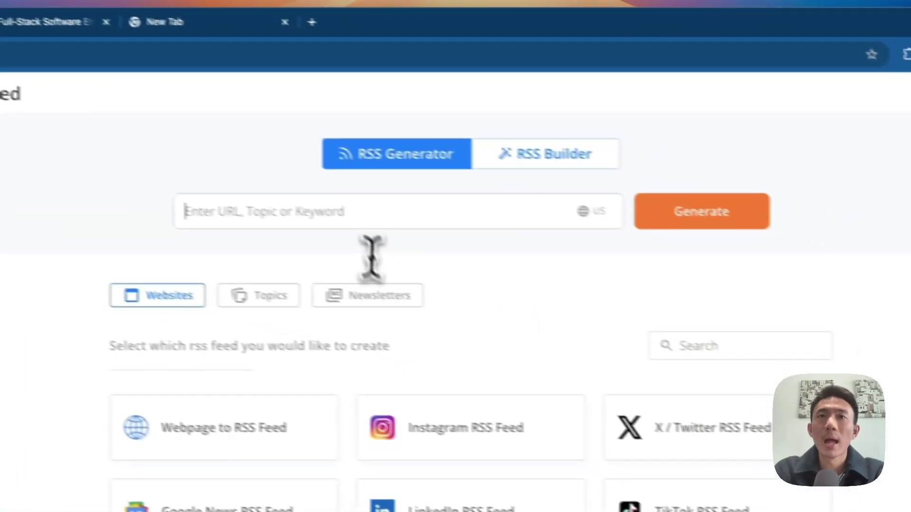
click(345, 207)
key(super+v)
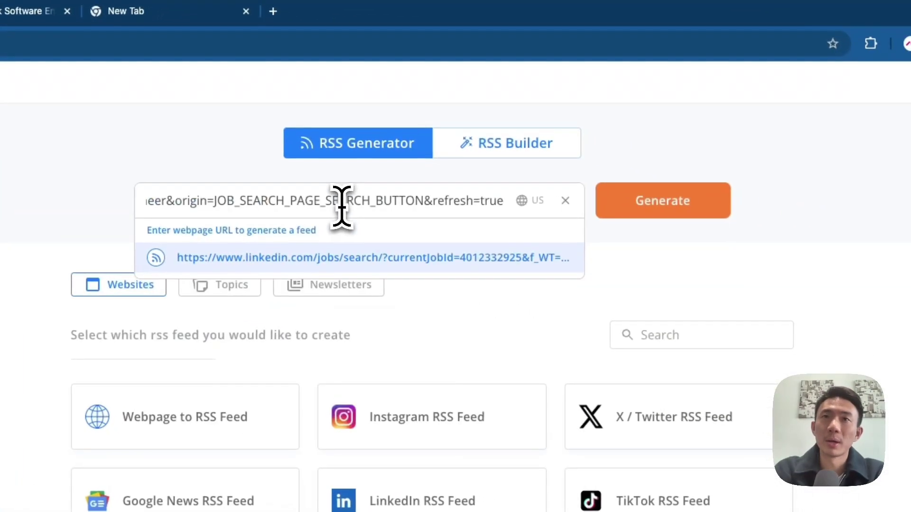
click(670, 211)
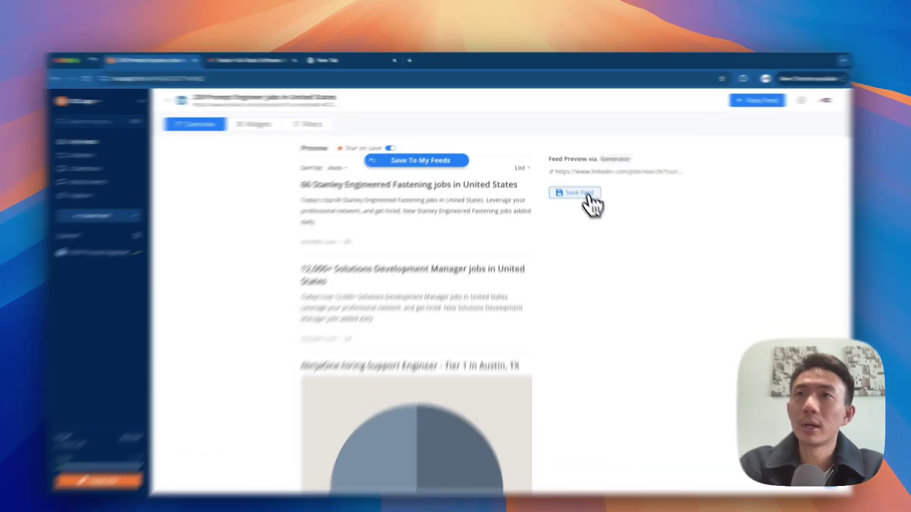
click(580, 184)
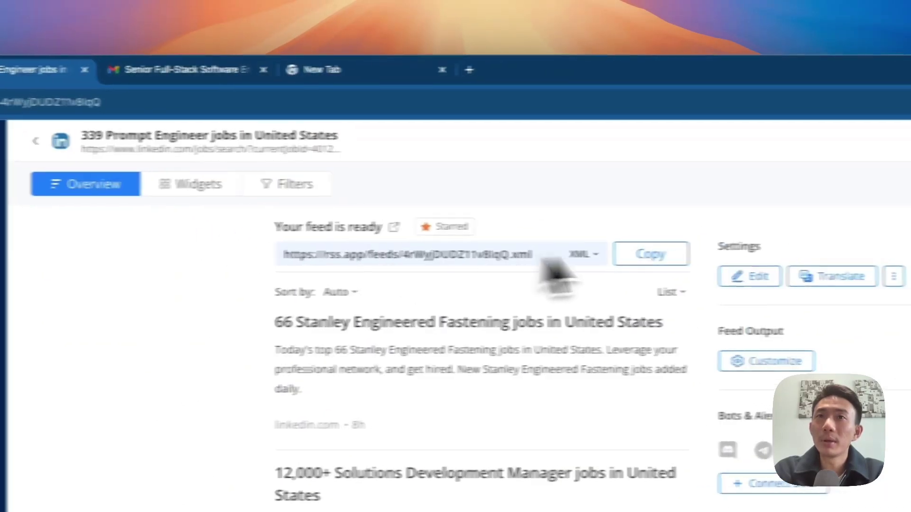
click(550, 256)
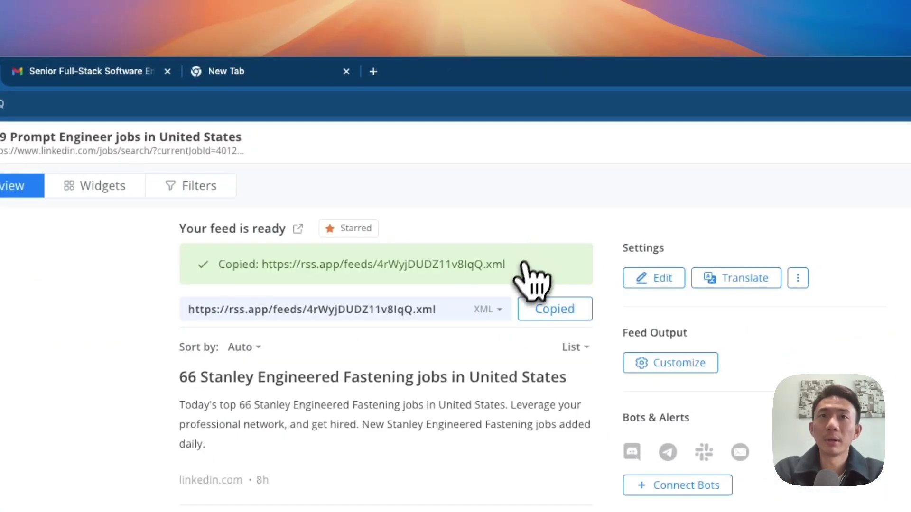
key(ctrl+Right)
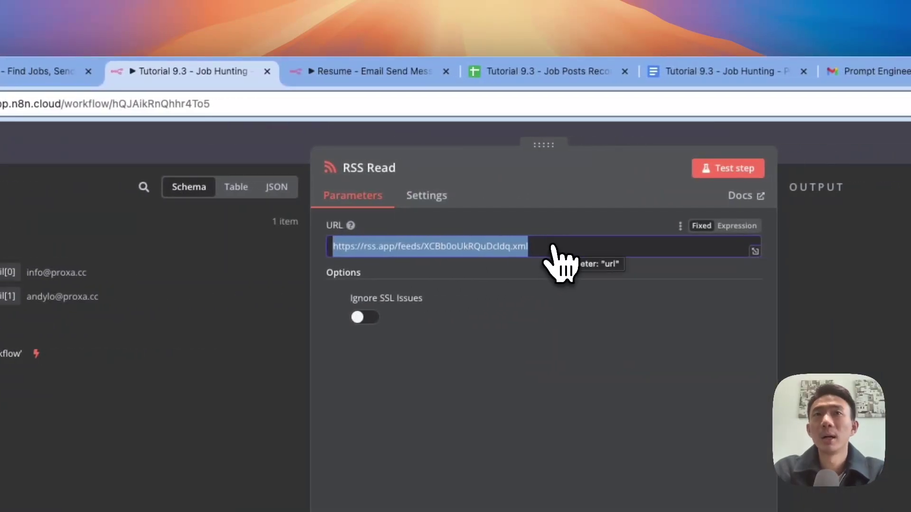
Step: Test the RSS Read step on the new RSS.app feed, returning 25 LinkedIn job items
click(307, 153)
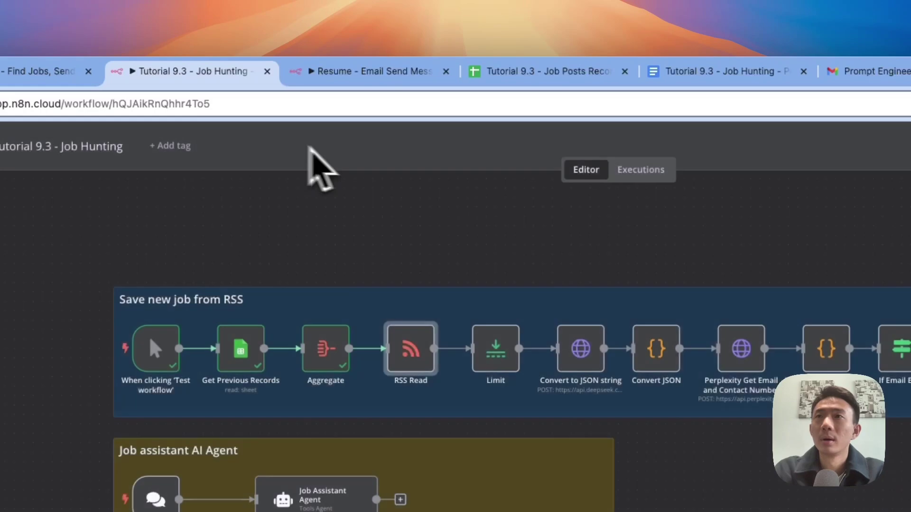
click(829, 178)
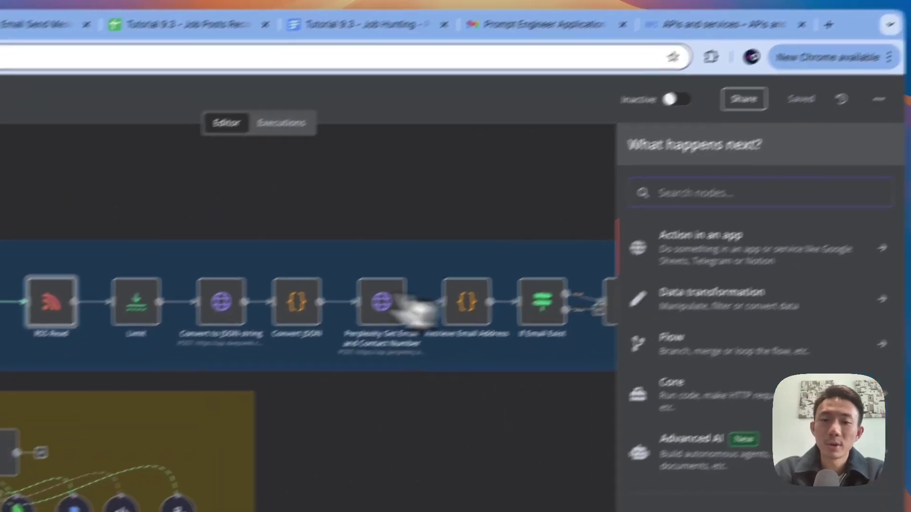
text(rss)
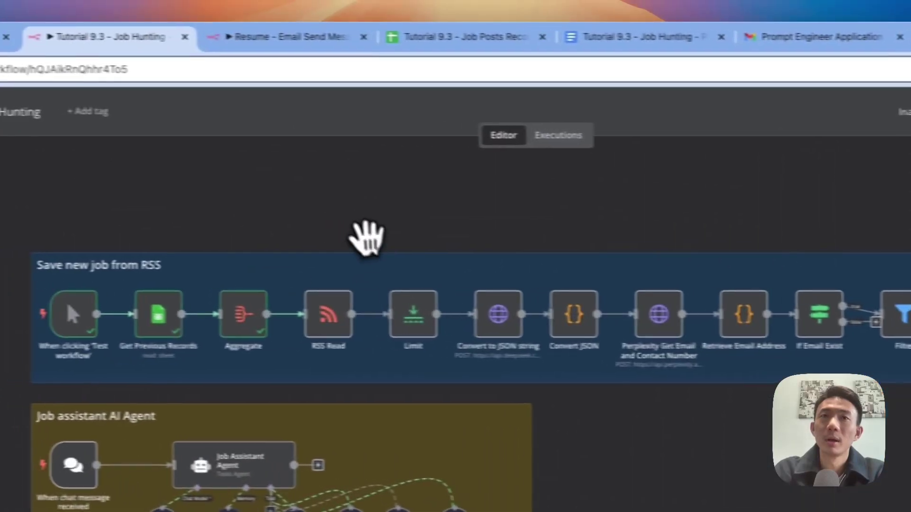
double_click(57, 303)
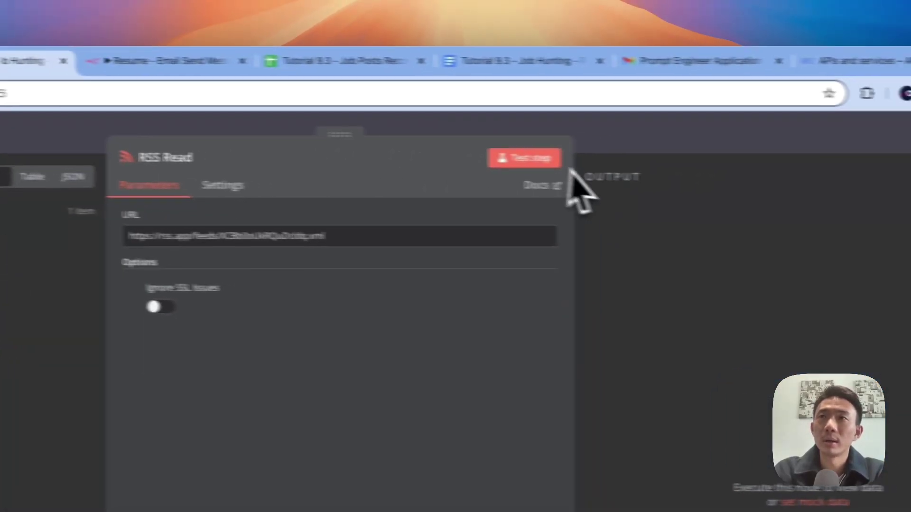
click(707, 136)
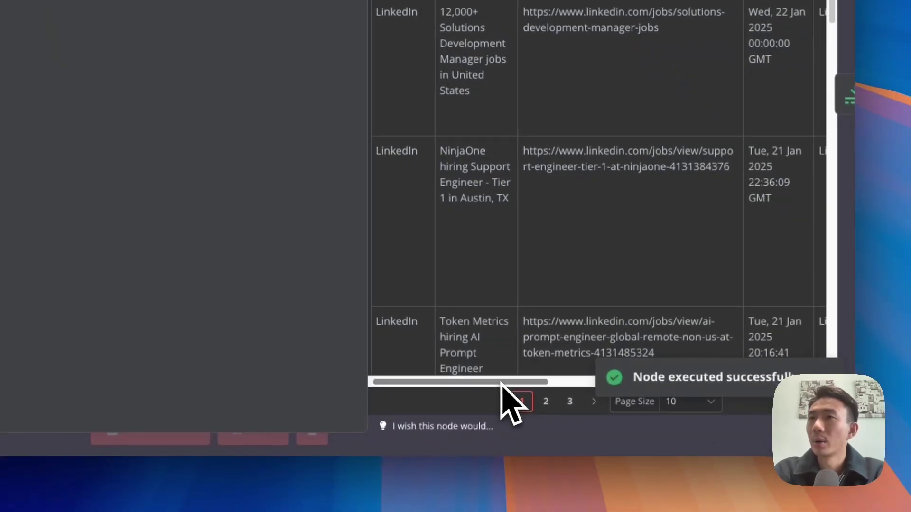
drag(503, 387, 451, 339)
scroll(468, 24, down, 12)
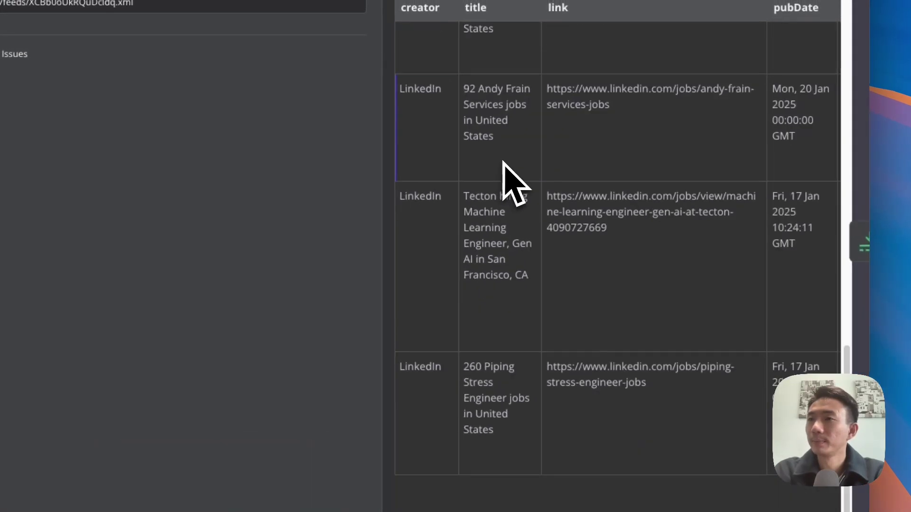
scroll(512, 192, up, 5)
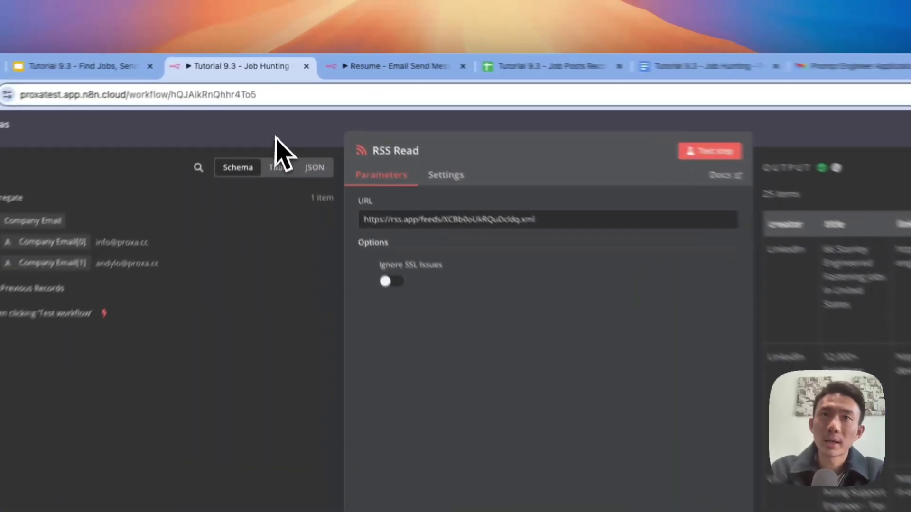
key(Escape)
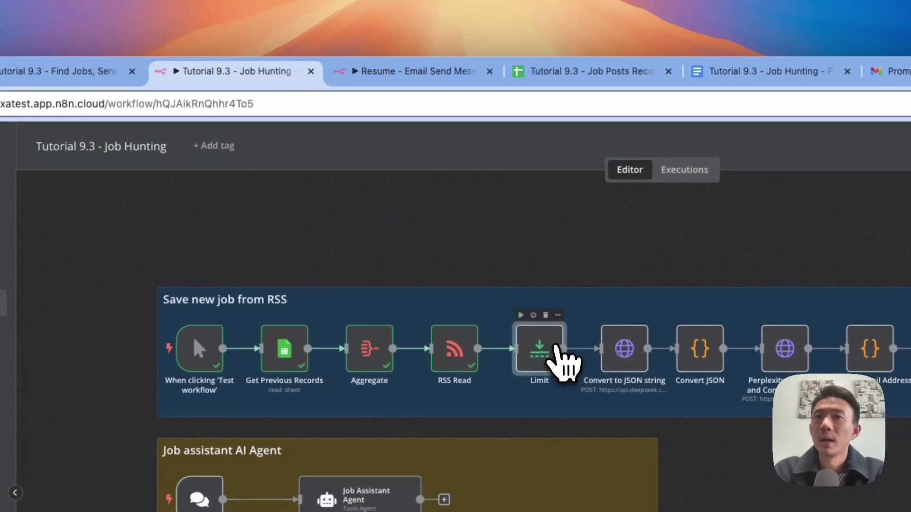
Step: Test the Limit step with Max Items 25 and Keep First Items
double_click(551, 349)
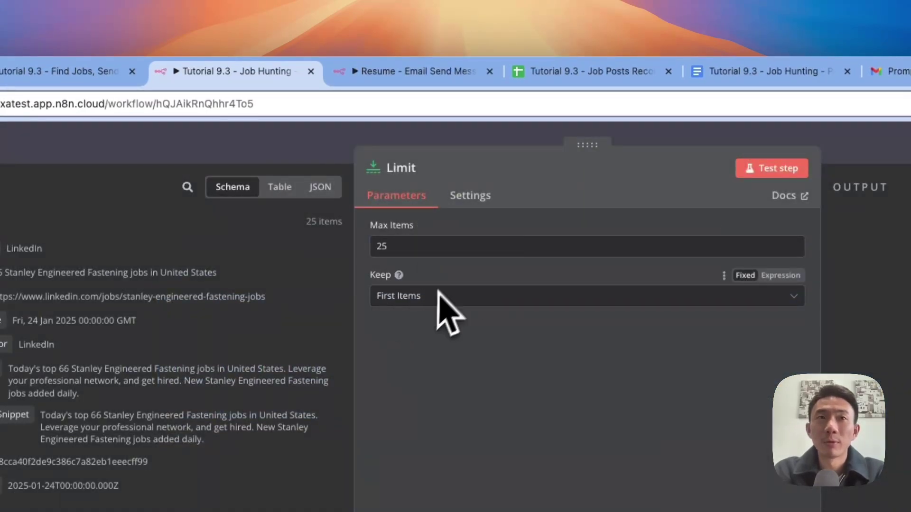
click(771, 168)
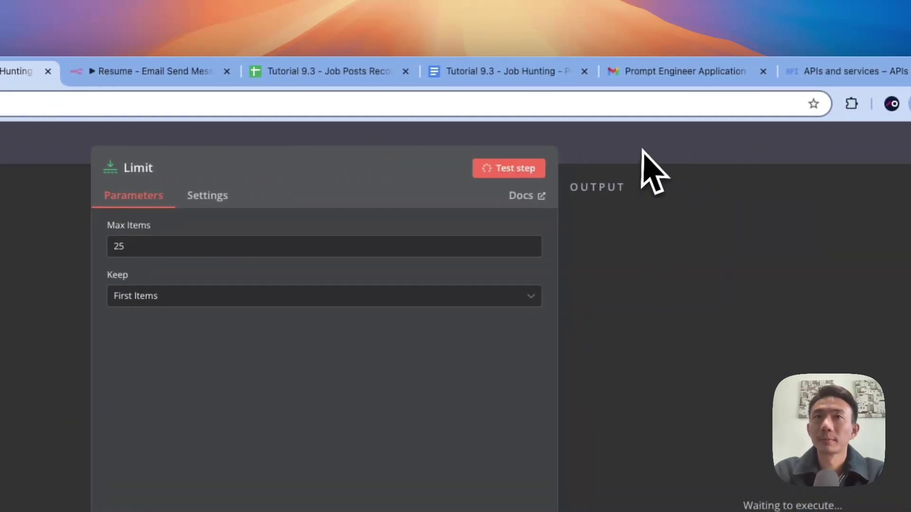
click(653, 145)
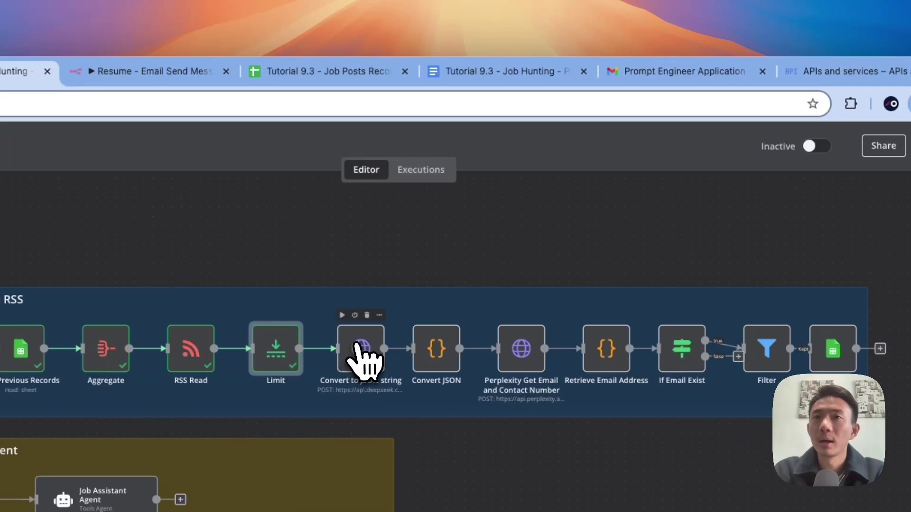
Step: Inspect the Convert to JSON string node, then open the project's workflows page from Resume - Email Send Message
double_click(359, 349)
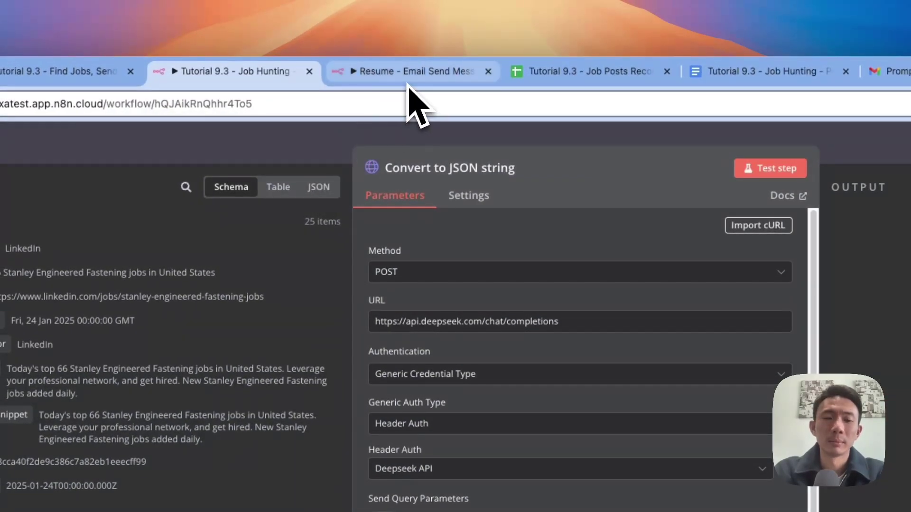
click(409, 82)
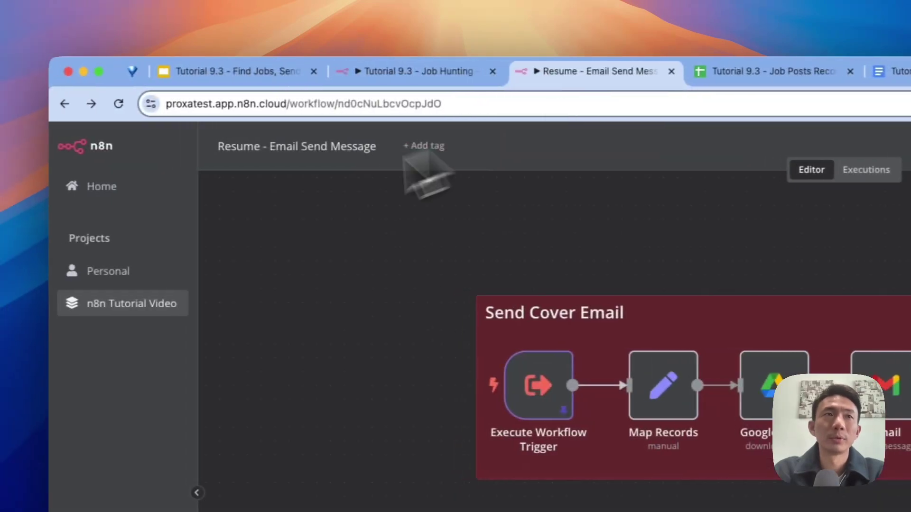
click(166, 306)
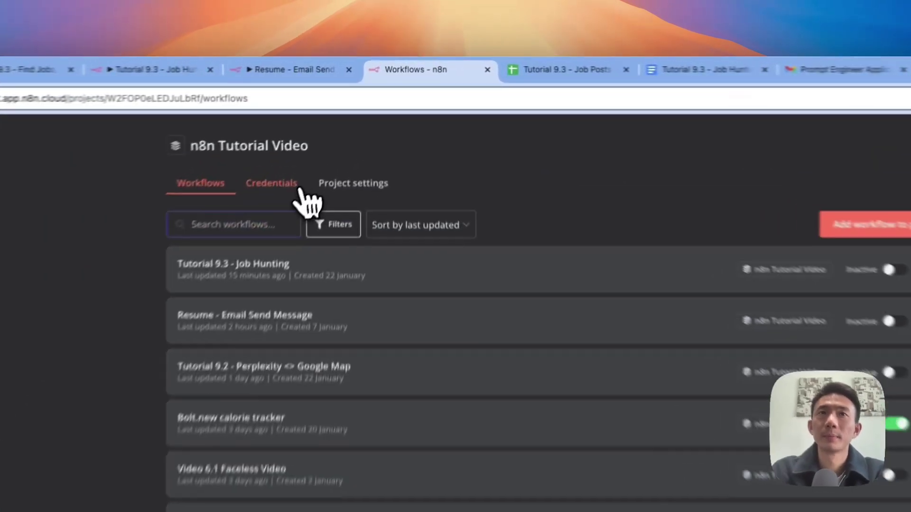
Step: Add a new Header Auth credential to the project, then open a blank browser tab
click(303, 129)
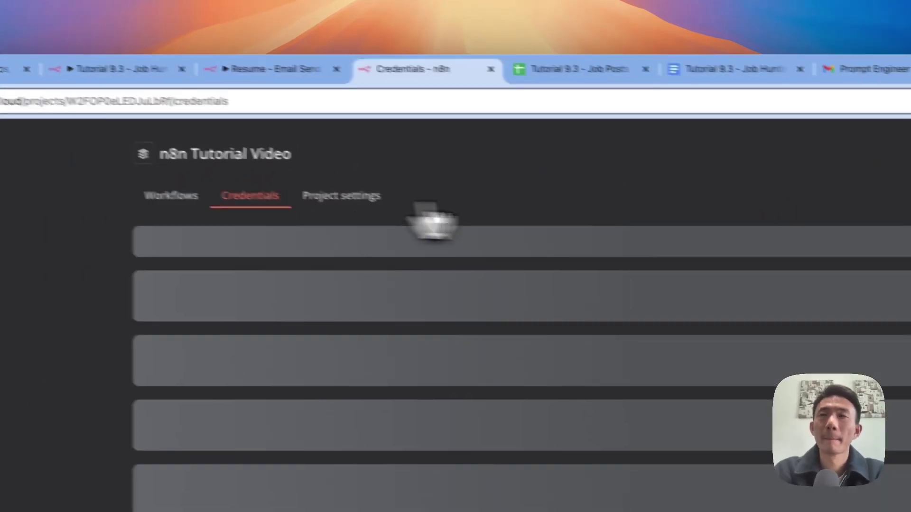
click(671, 167)
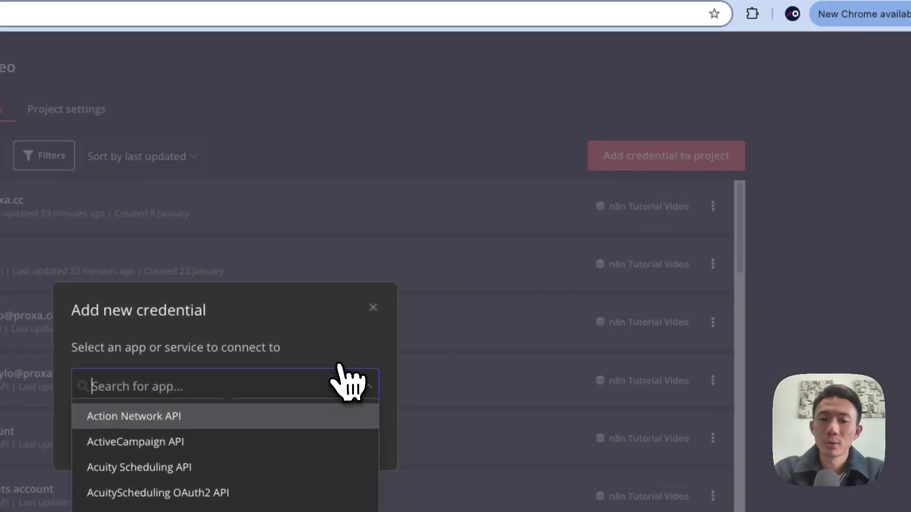
text(head)
click(327, 420)
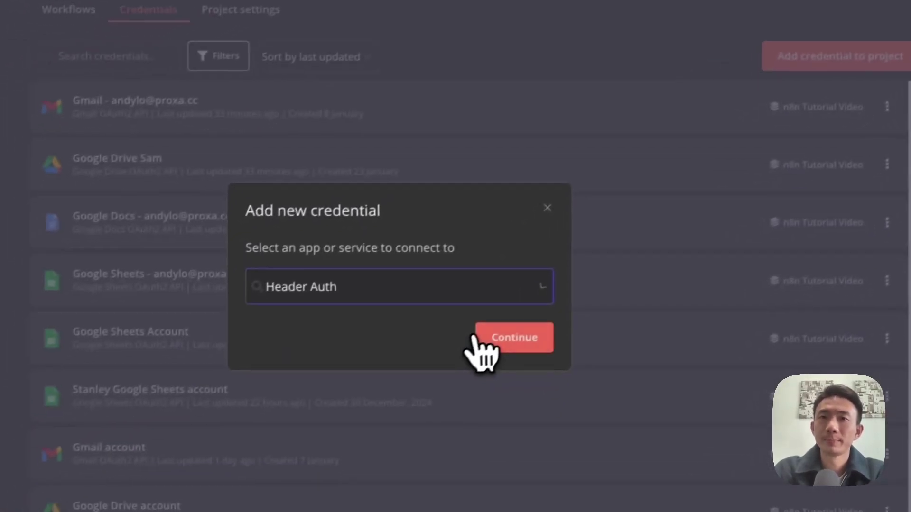
click(495, 332)
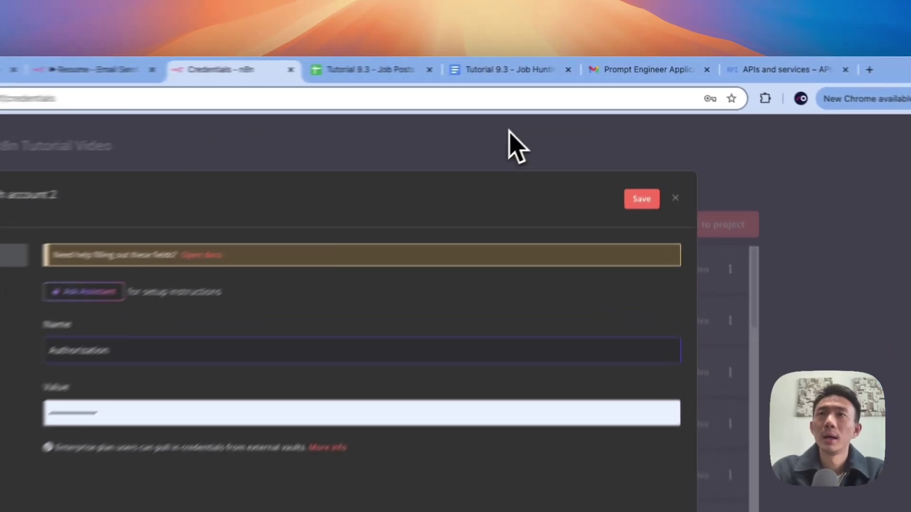
key(super+t)
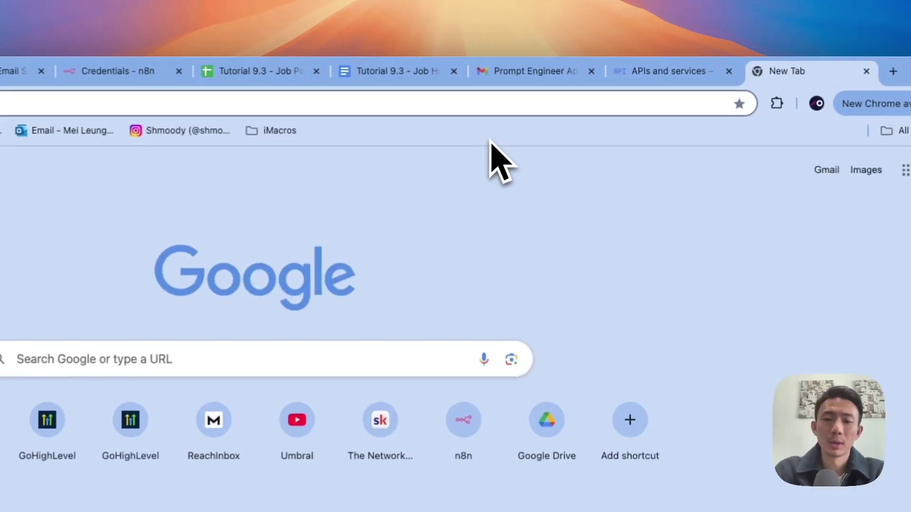
Step: Go to deepseek.com, open the DeepSeek API Platform and view its API keys list
text(deepseek.com)
key(Return)
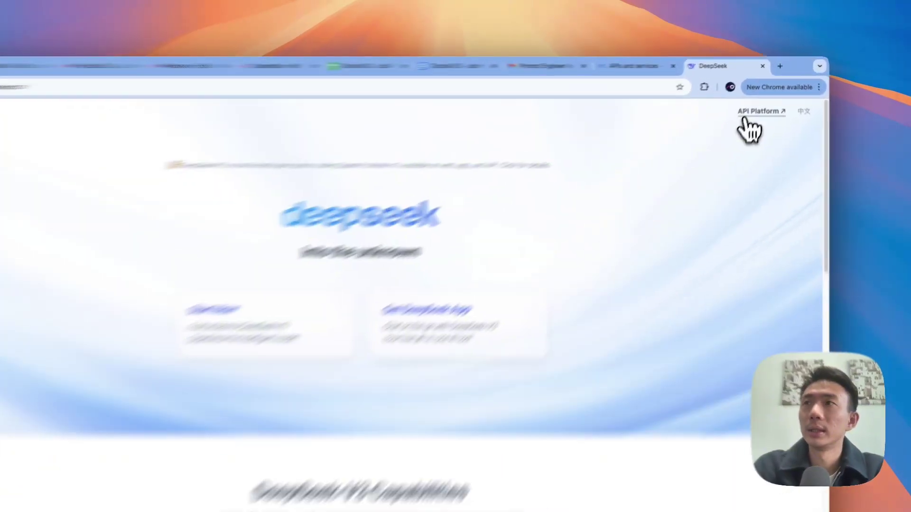
click(754, 100)
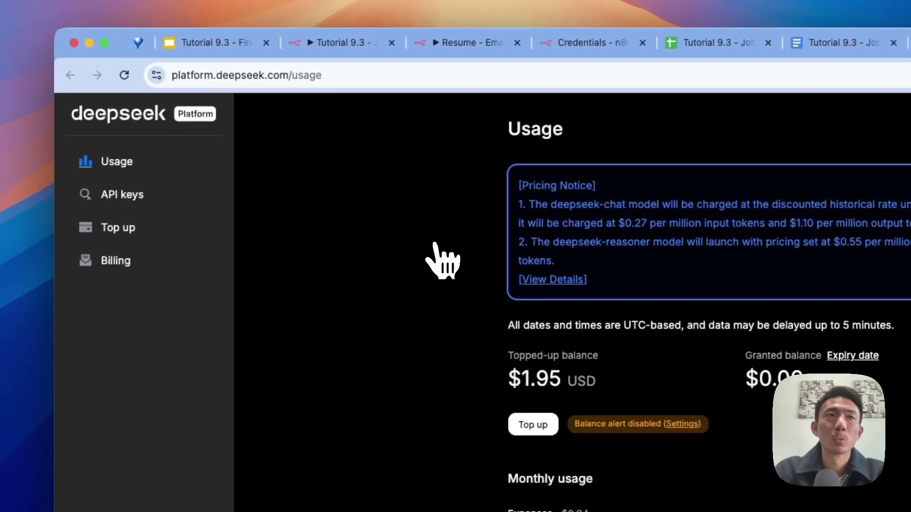
click(120, 203)
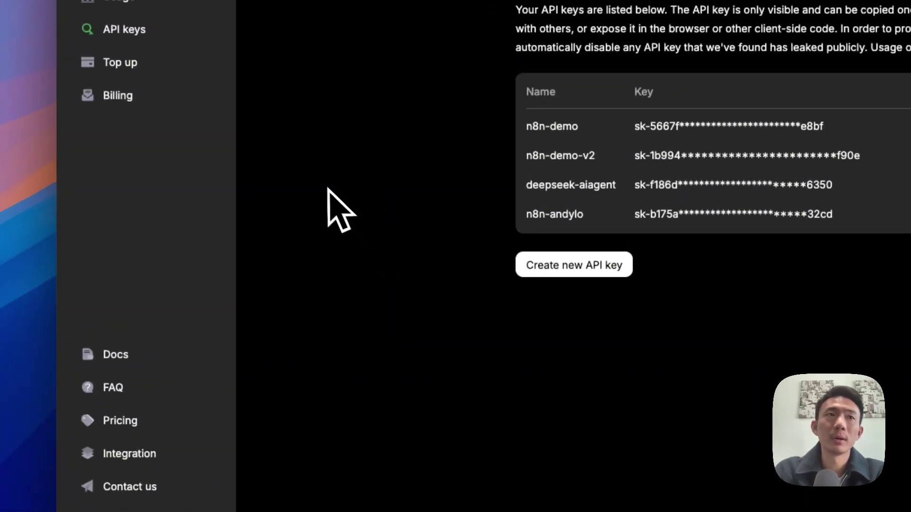
Step: Check the docs' curl chat example with a Bearer authorization header, then return to n8n credentials
click(181, 344)
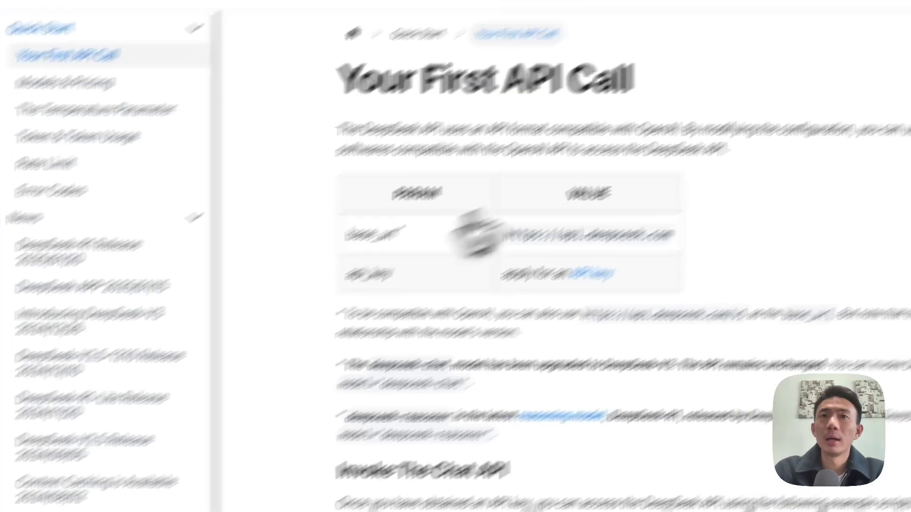
scroll(563, 243, down, 2)
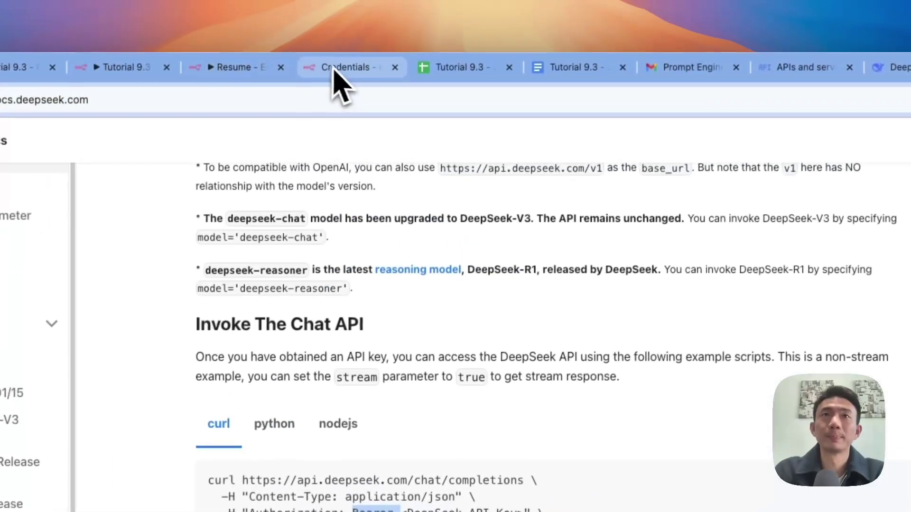
click(334, 71)
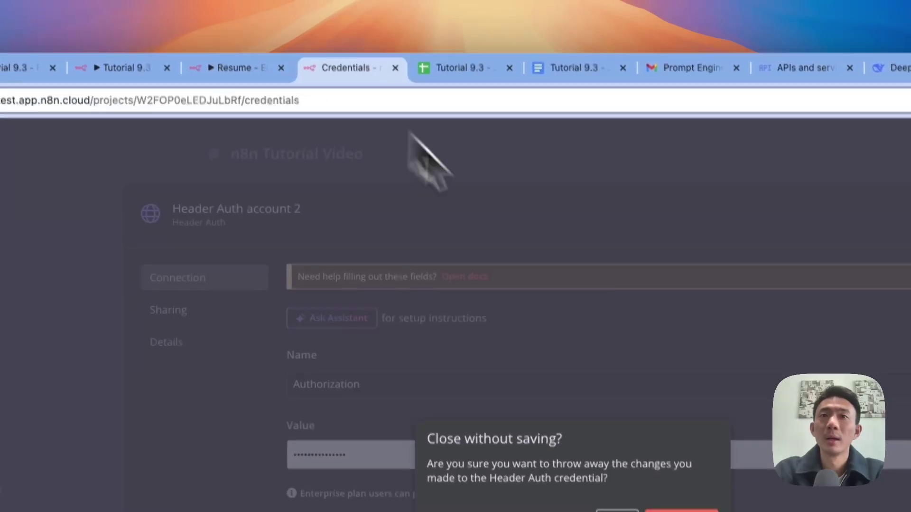
Step: Discard the unsaved Header Auth credential and review the node's JSON body expression in the full editor
click(598, 511)
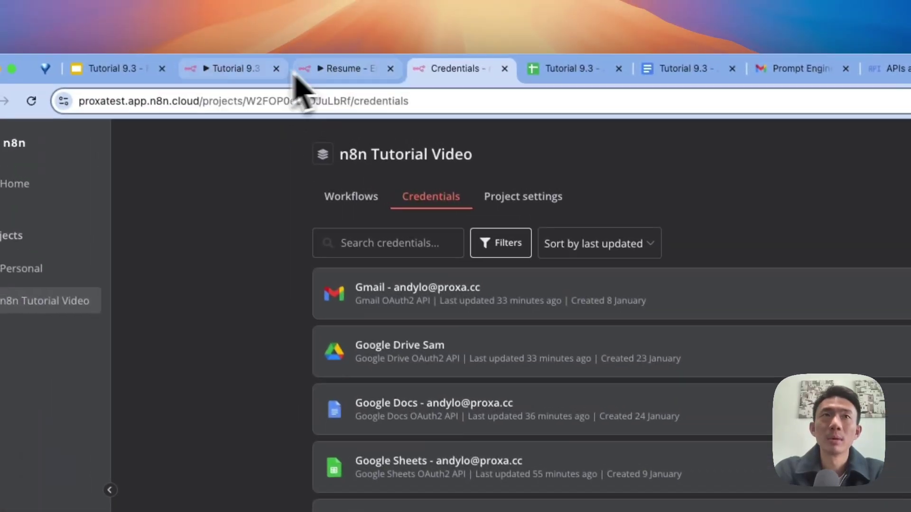
click(275, 92)
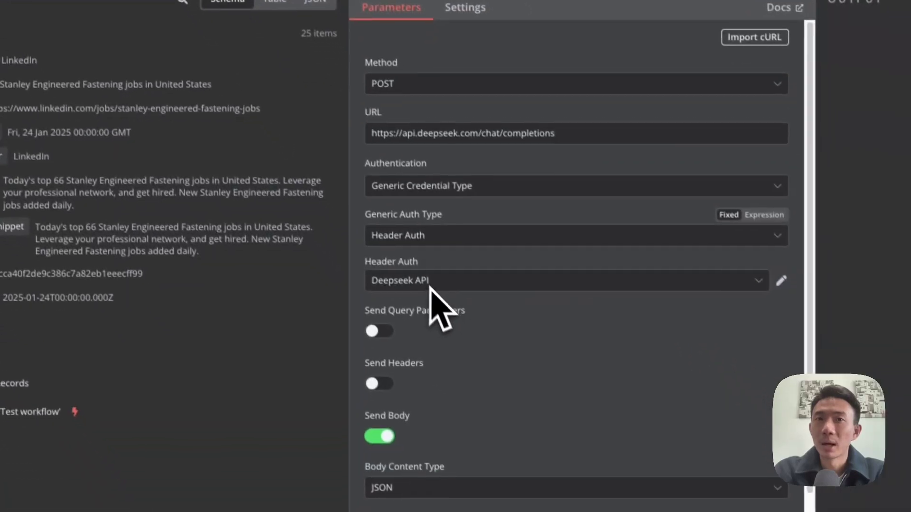
scroll(600, 337, down, 4)
scroll(571, 252, down, 1)
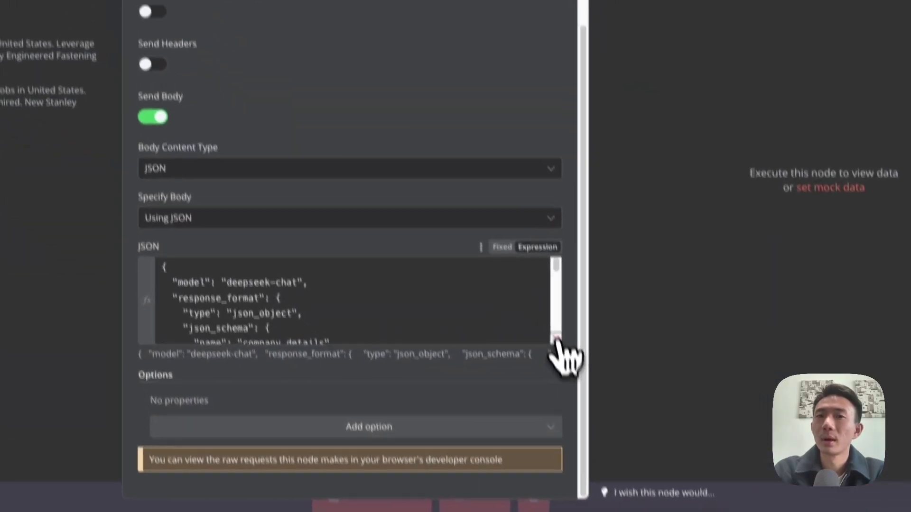
click(766, 462)
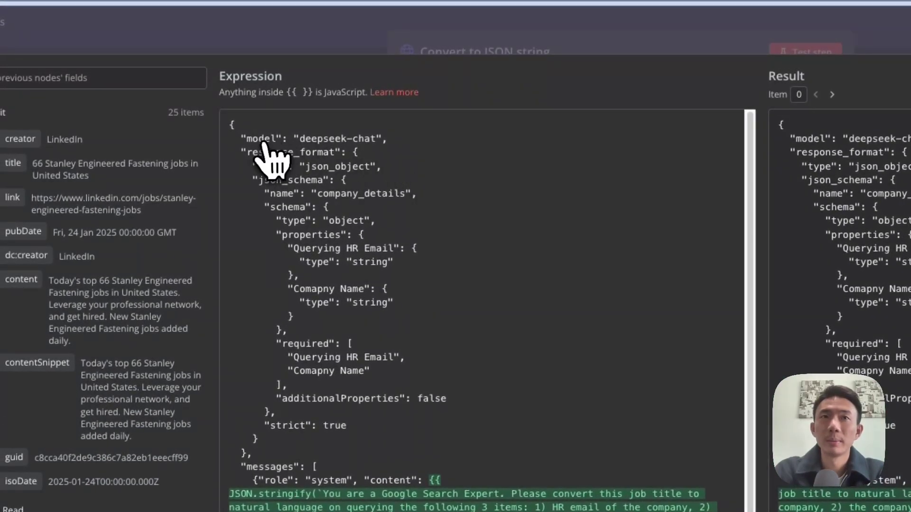
scroll(274, 159, down, 2)
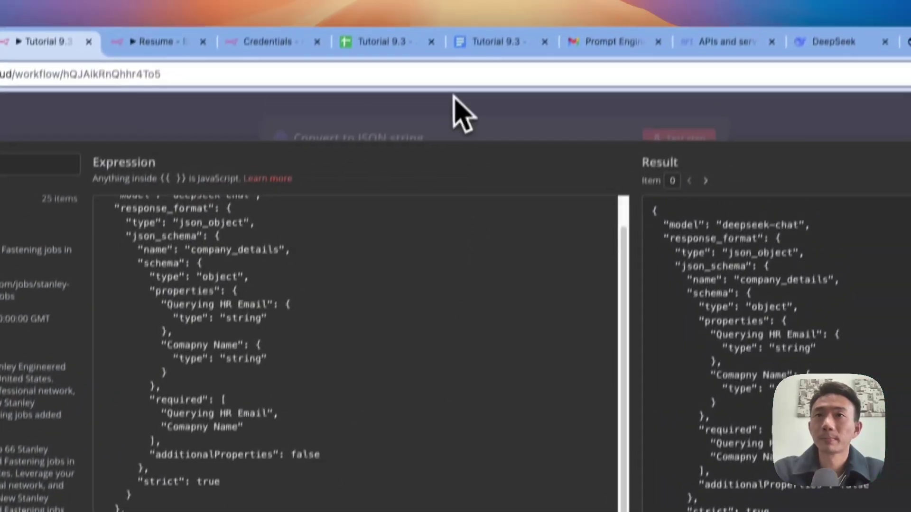
click(454, 95)
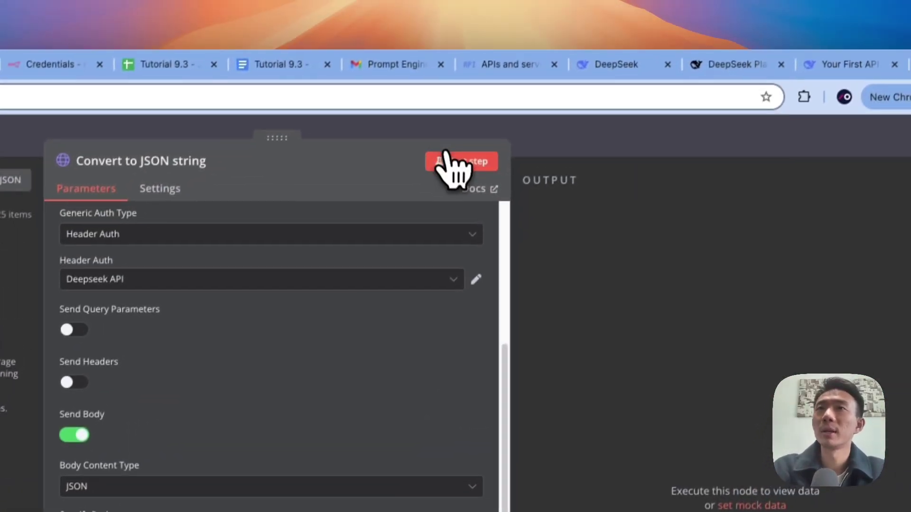
Step: Run Convert to JSON string, getting 25 deepseek-chat completions with company summaries, then close the node
click(586, 32)
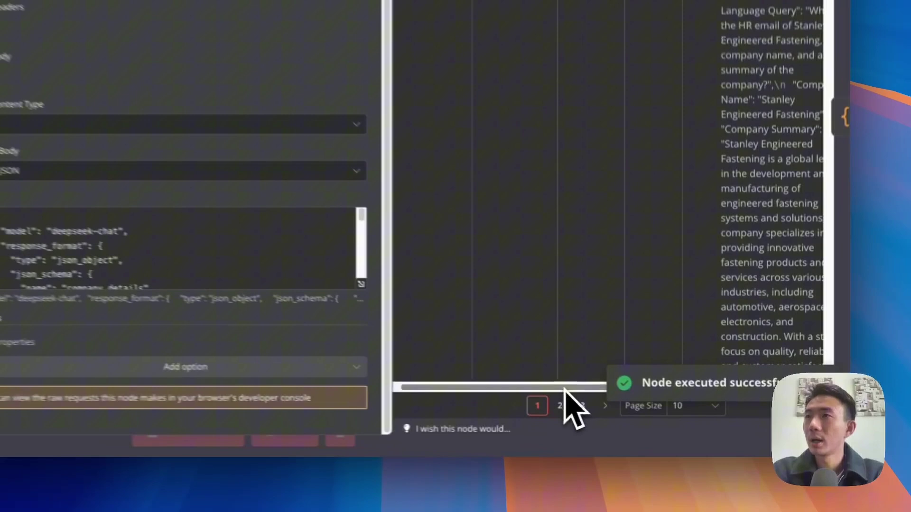
scroll(695, 404, right, 3)
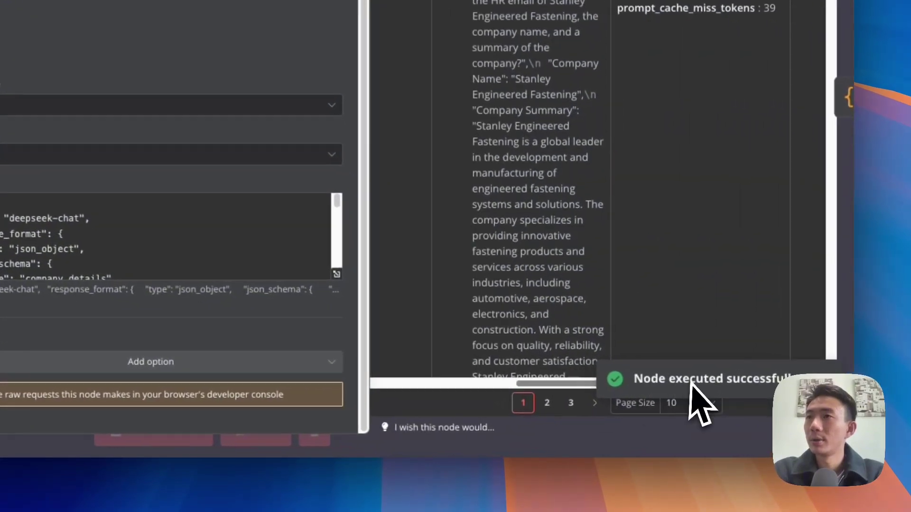
scroll(690, 383, left, 5)
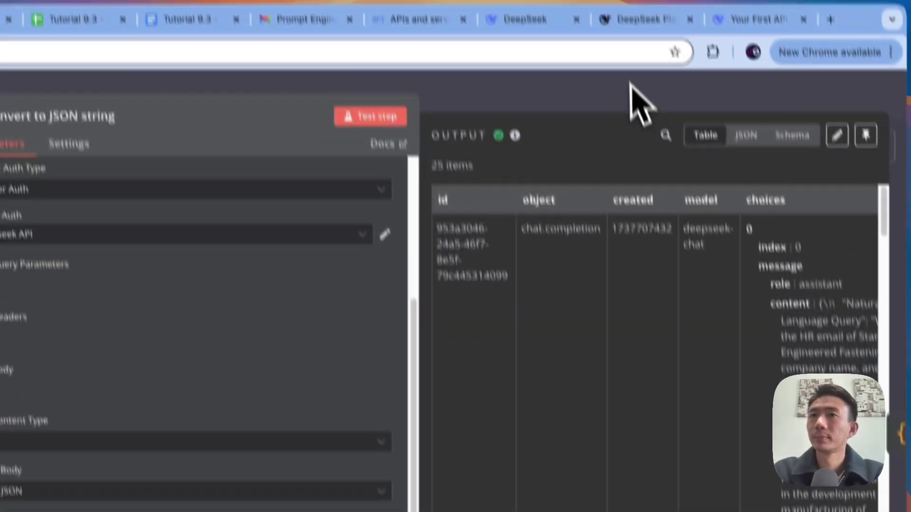
click(631, 86)
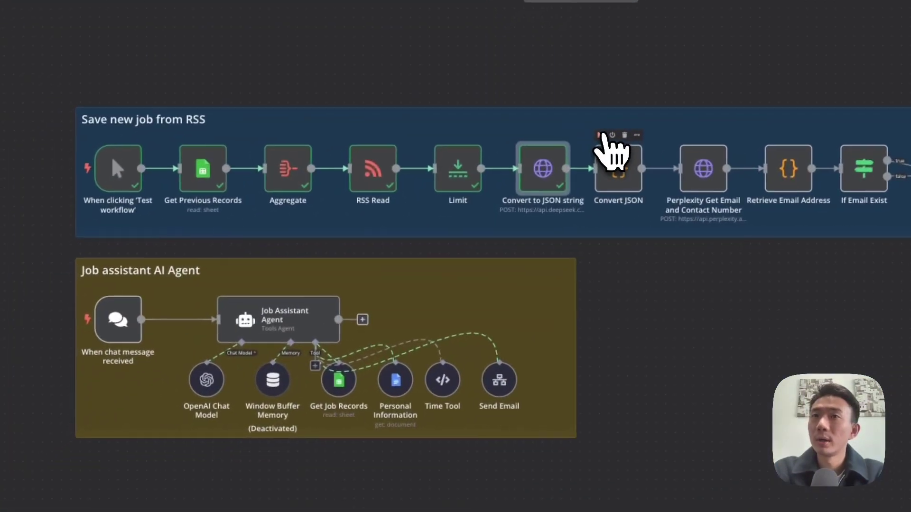
Step: Run Convert JSON and check the parsed Natural Language Query, Company Name and Company Summary fields in JSON view
double_click(619, 167)
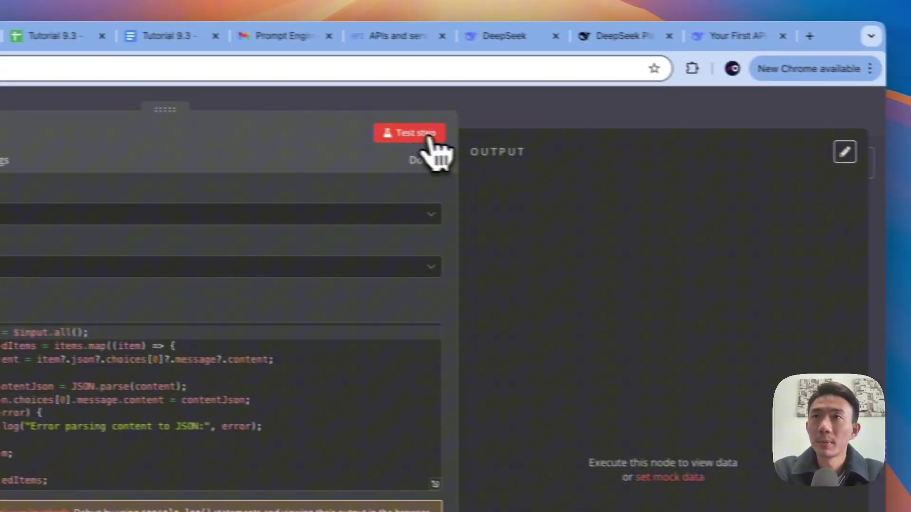
click(806, 118)
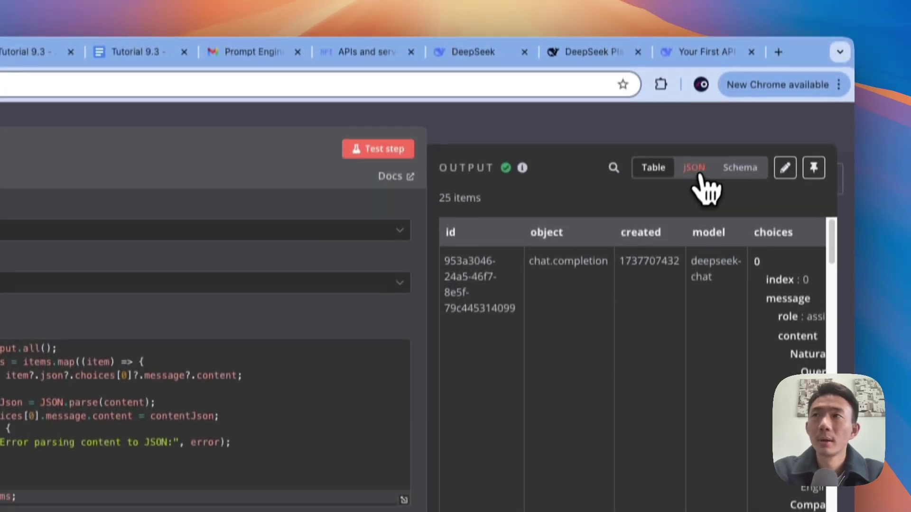
click(694, 48)
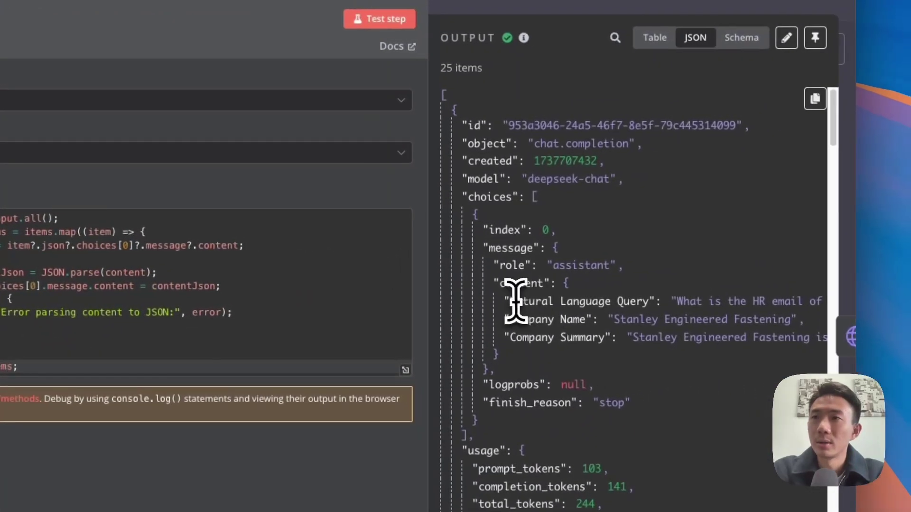
drag(515, 302, 648, 302)
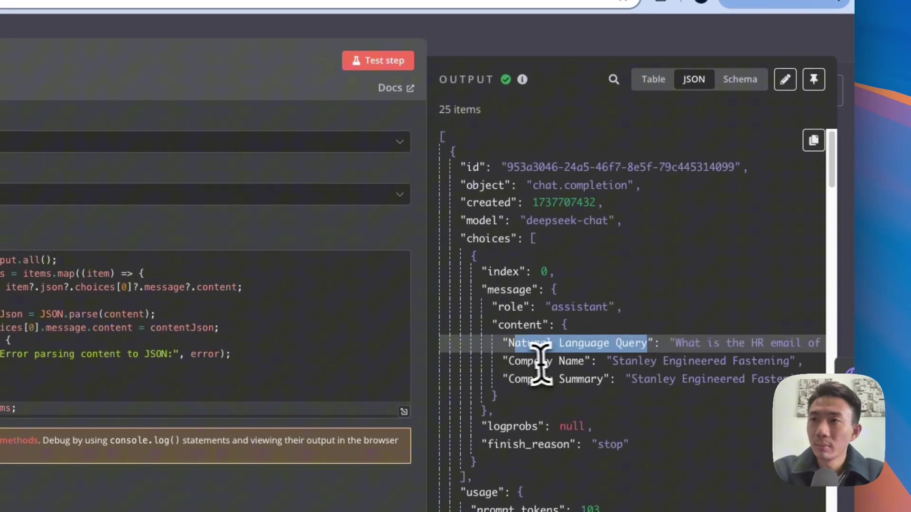
drag(521, 361, 583, 361)
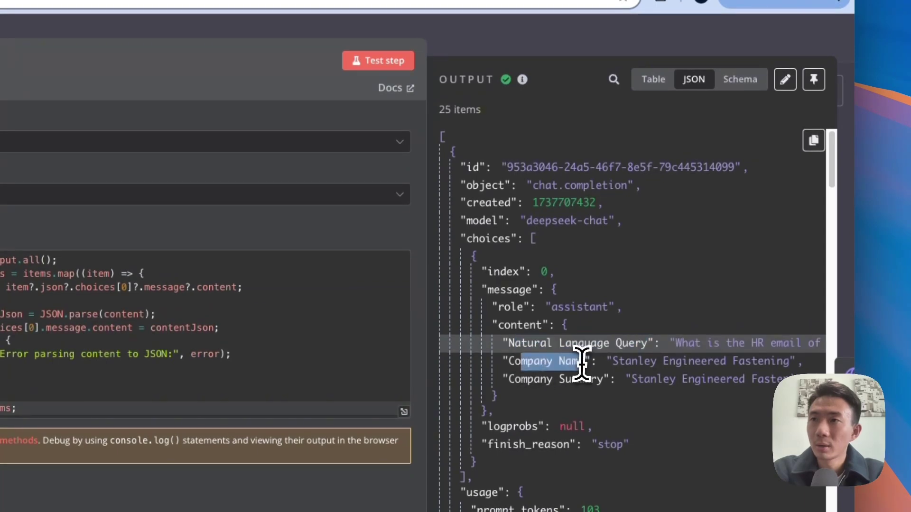
drag(503, 379, 610, 379)
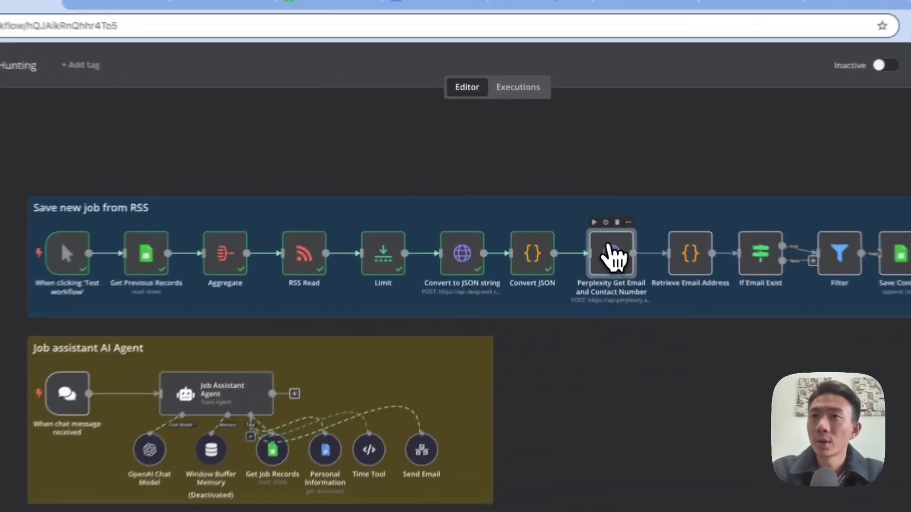
Step: Review the Perplexity Get Email and Contact Number node's JSON request body using the sonar-pro model
double_click(553, 202)
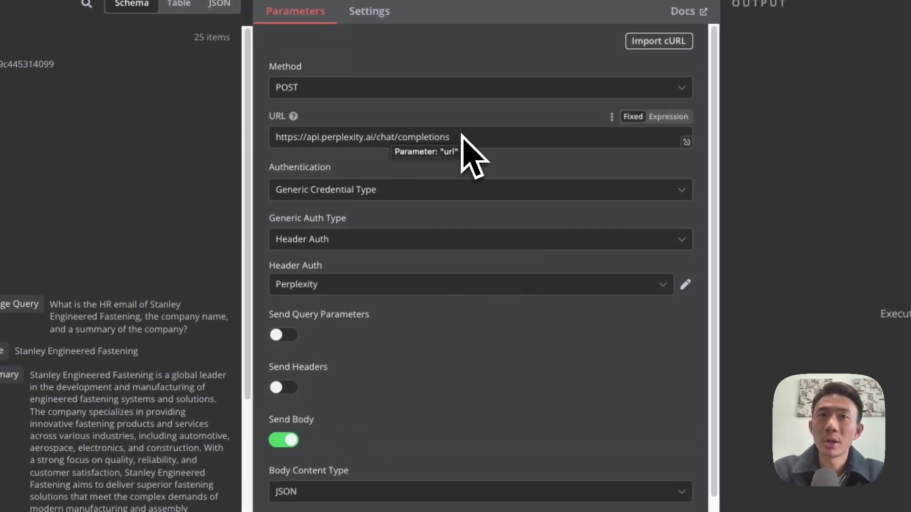
scroll(464, 157, down, 1)
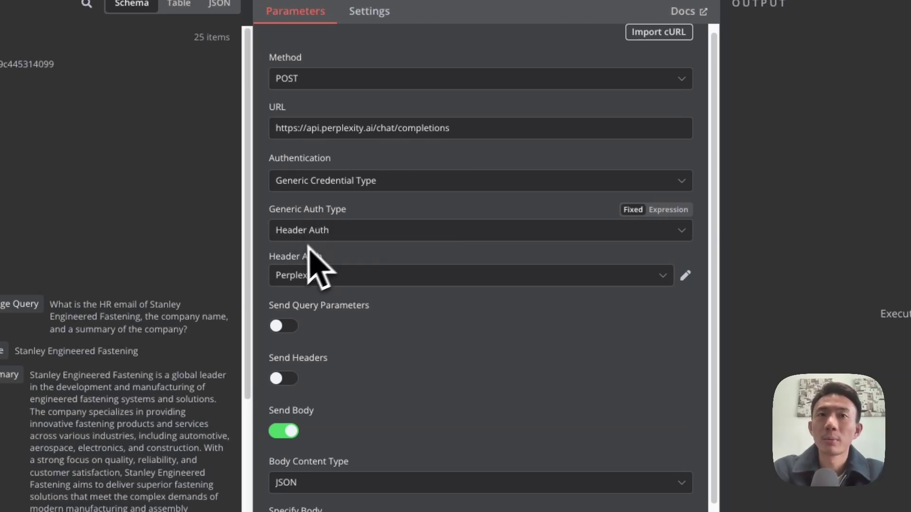
scroll(417, 285, down, 5)
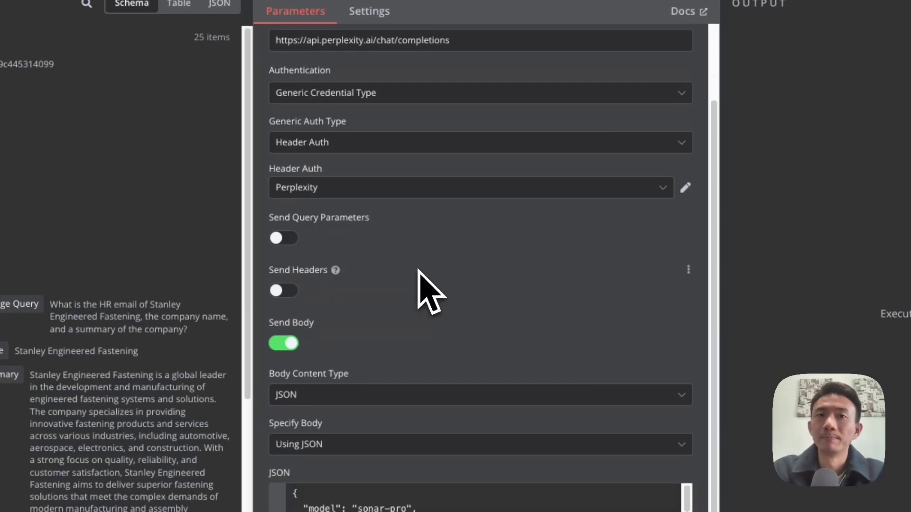
scroll(417, 267, down, 3)
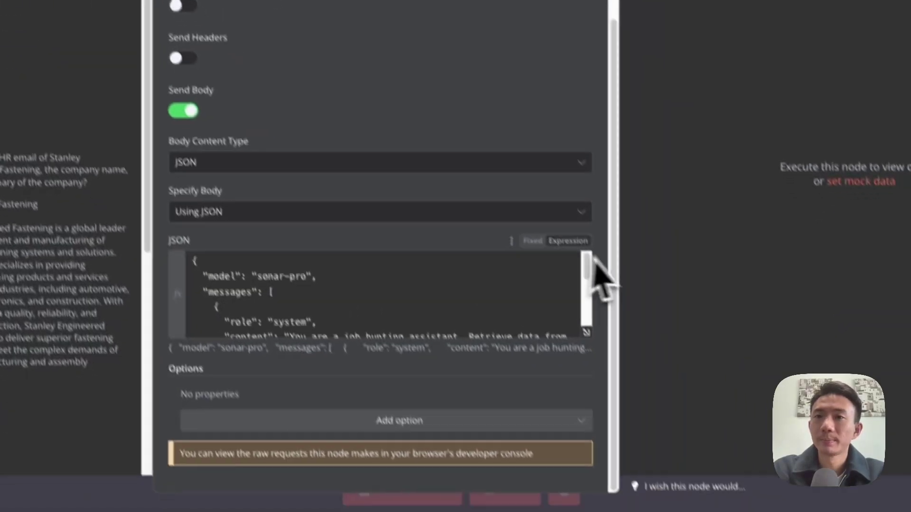
click(586, 332)
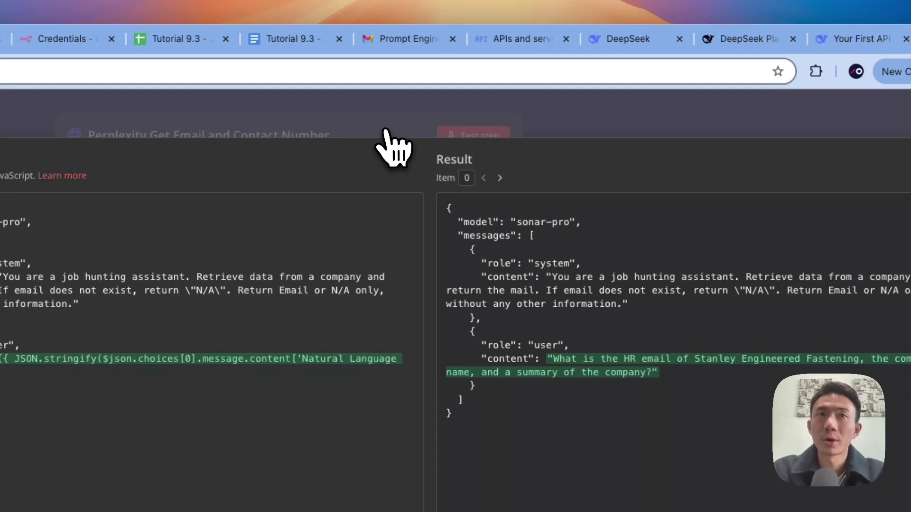
drag(0, 222, 16, 224)
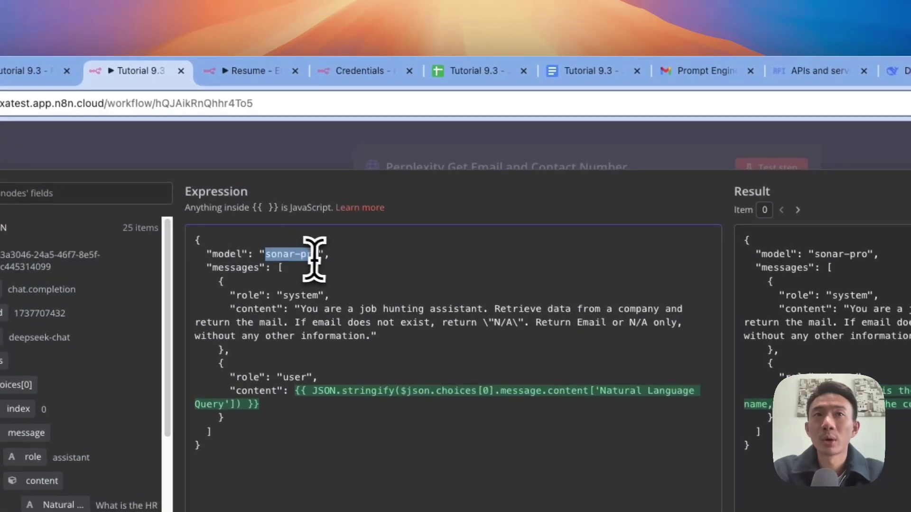
click(606, 158)
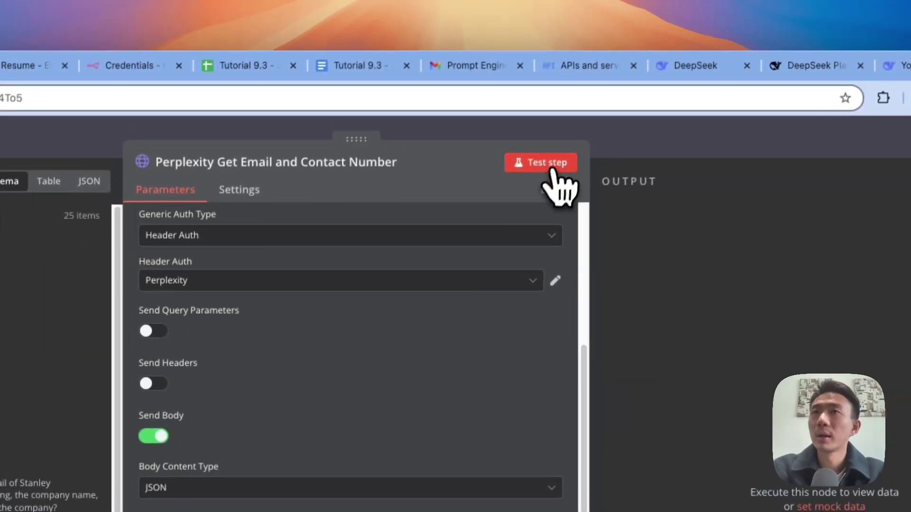
Step: Run the Perplexity step, returning 25 sonar-pro results with citations, then go back to the canvas
click(551, 171)
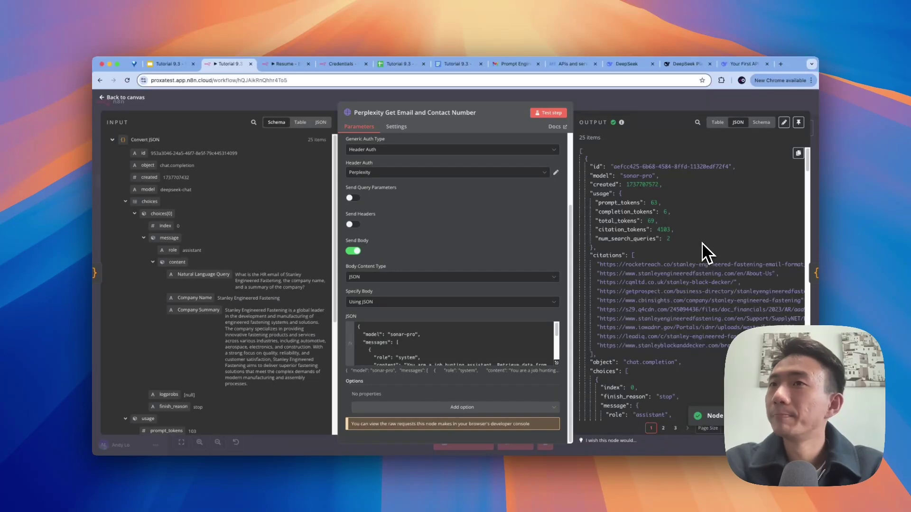
scroll(701, 243, down, 1)
click(620, 95)
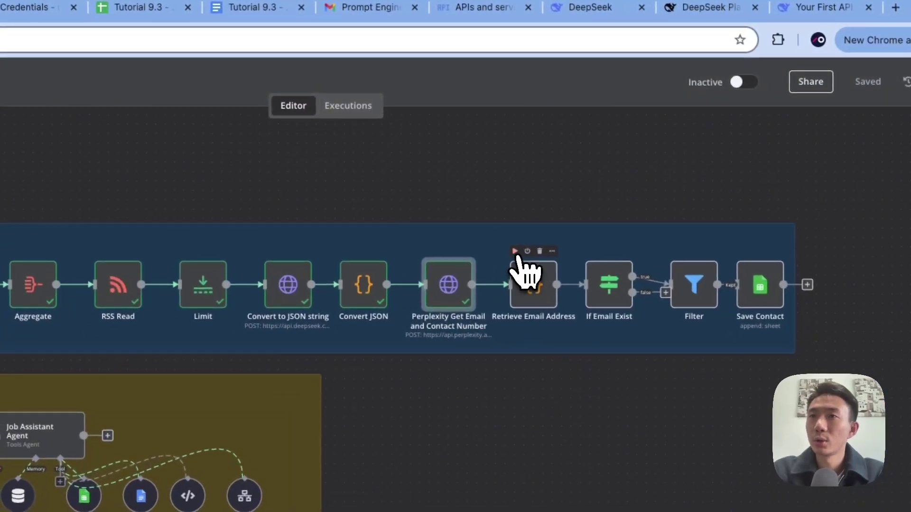
double_click(534, 285)
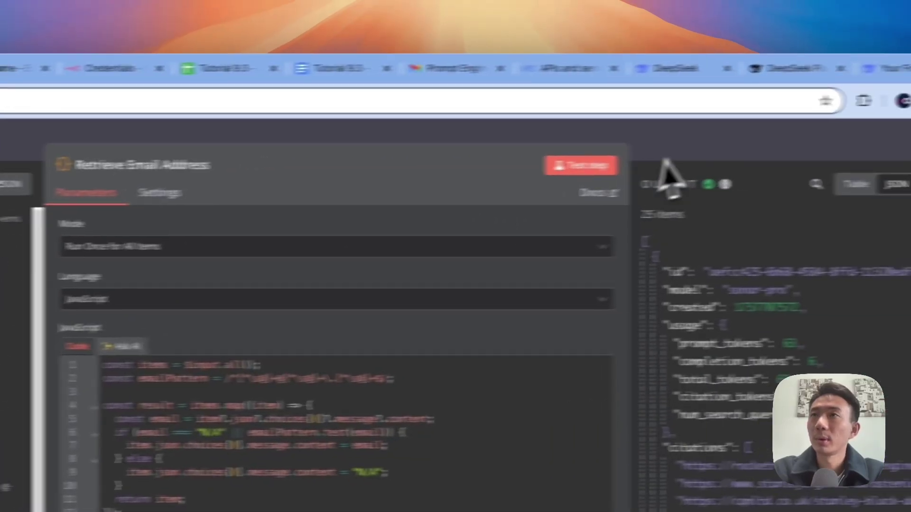
key(Escape)
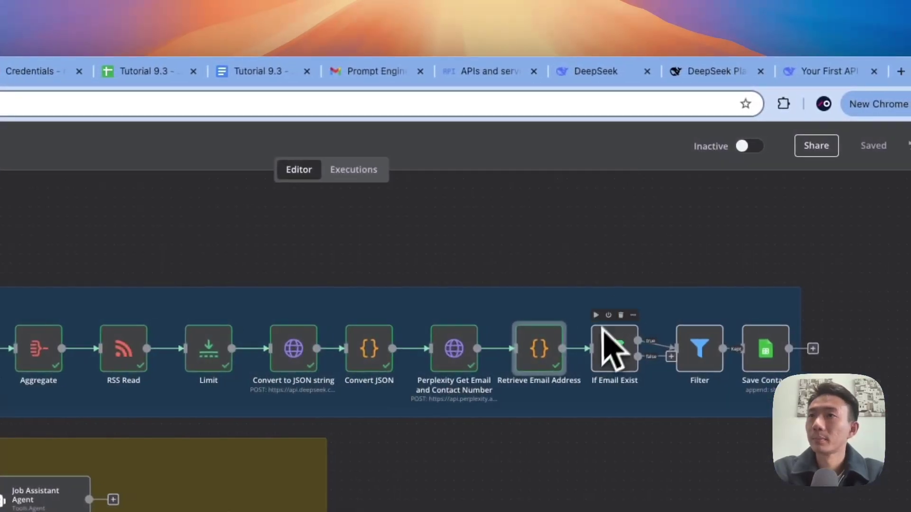
double_click(611, 350)
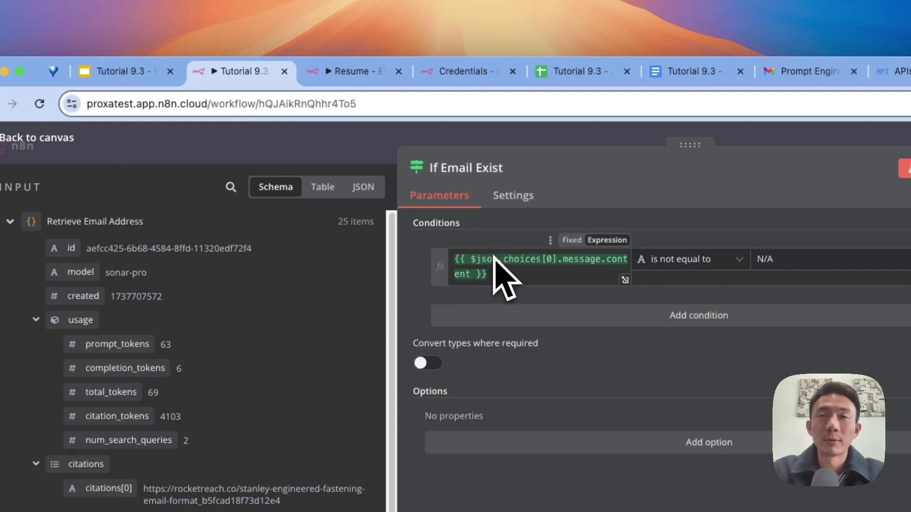
mouse_move(493, 257)
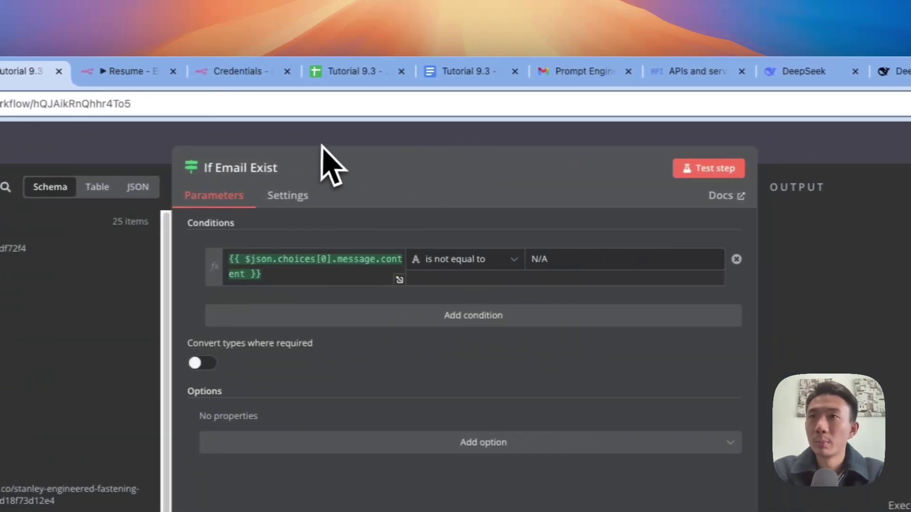
click(354, 143)
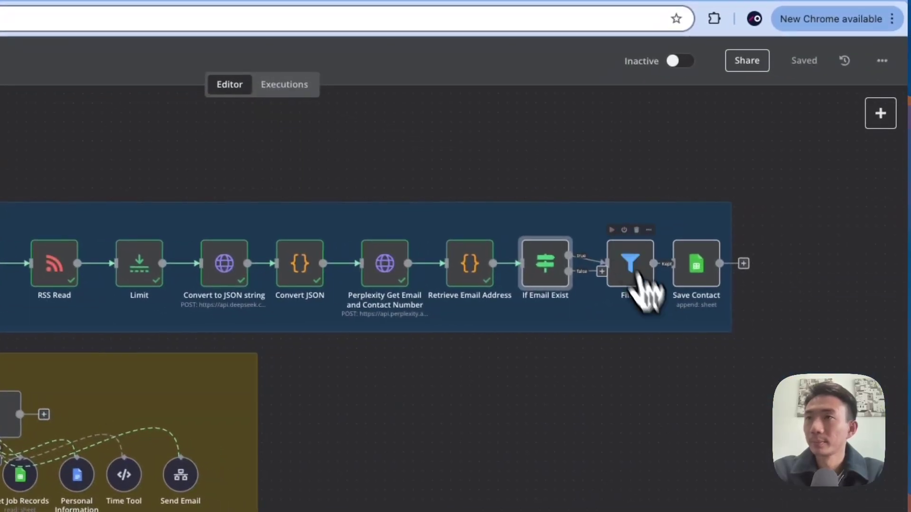
Step: Review the Filter node's condition excluding already-saved company emails, then open the Job Posts Record spreadsheet
double_click(638, 285)
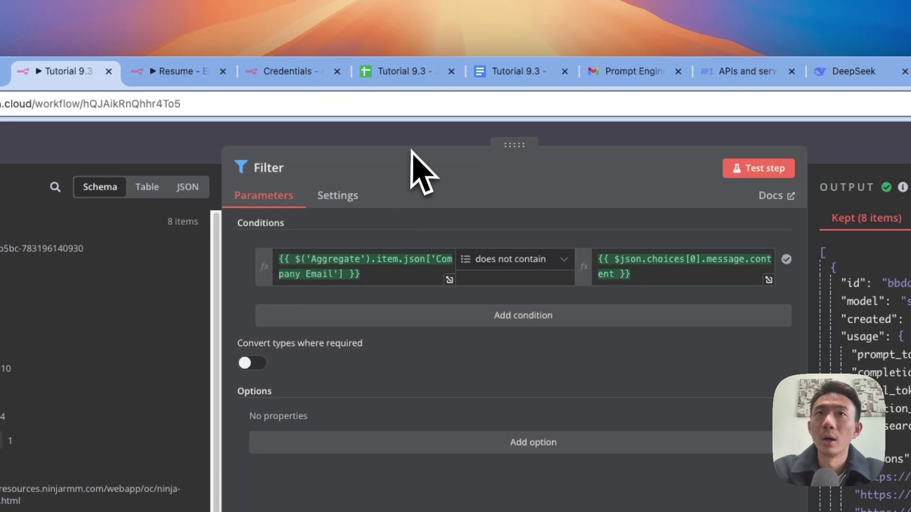
click(322, 143)
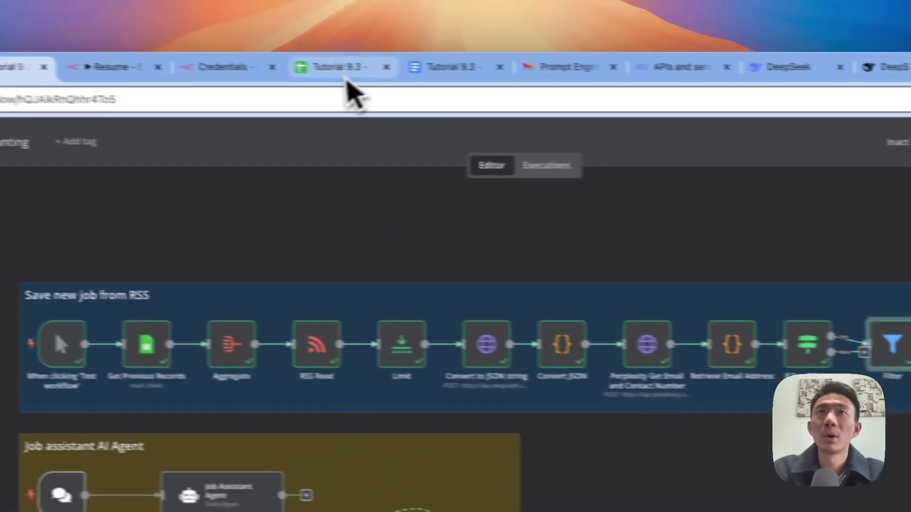
click(346, 77)
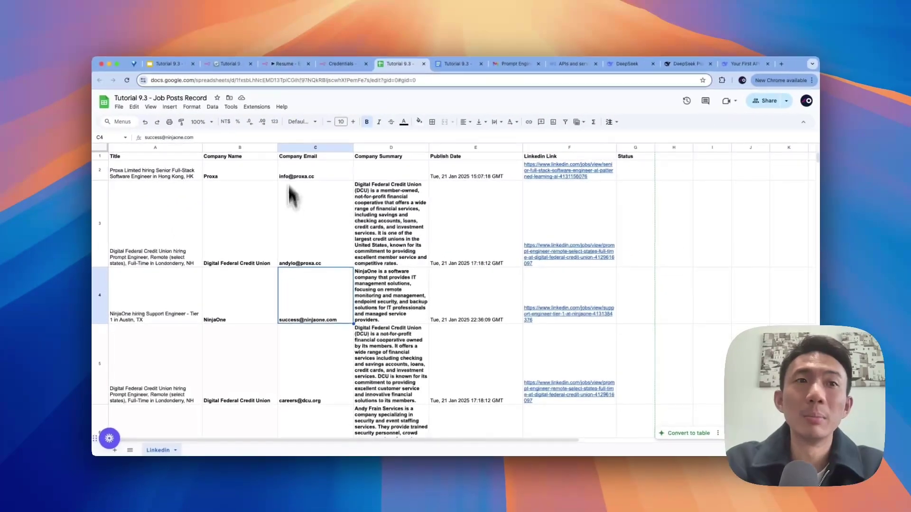
Step: Scroll through the ten Job Posts Record rows, then return to the Tutorial 9.3 - Job Hunting workflow
scroll(304, 262, down, 10)
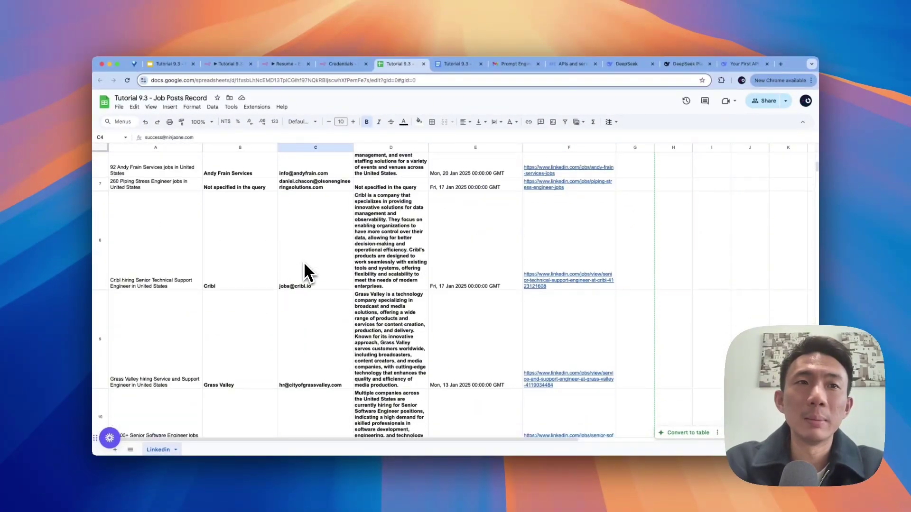
scroll(303, 262, down, 5)
scroll(309, 273, down, 2)
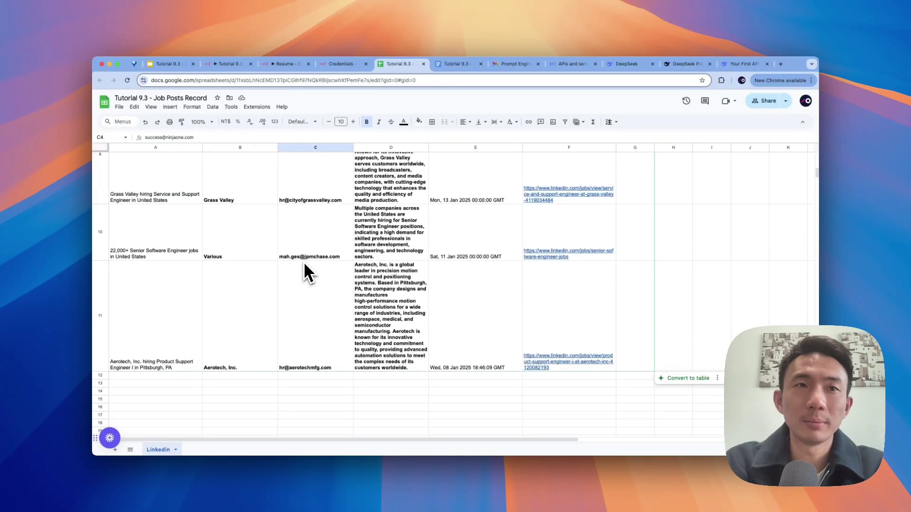
scroll(304, 265, up, 15)
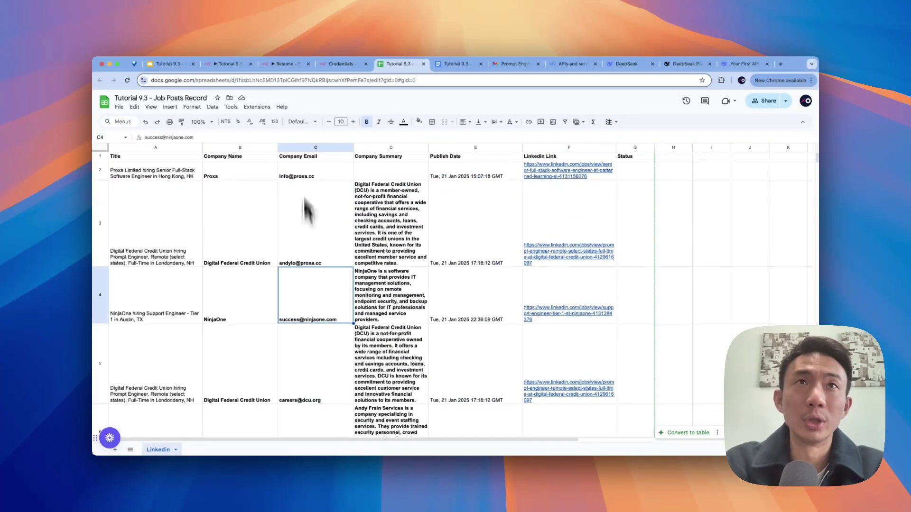
click(289, 69)
click(246, 65)
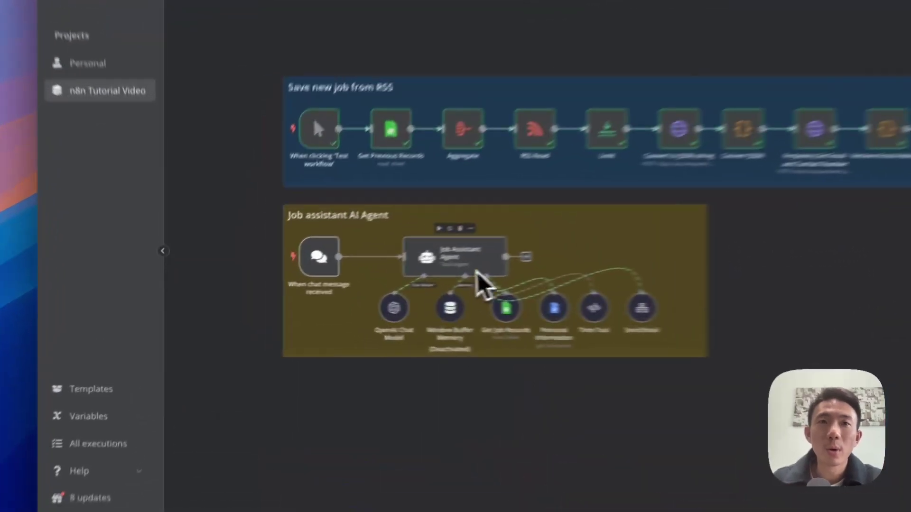
Step: Open and close the chat trigger node's settings
mouse_move(351, 284)
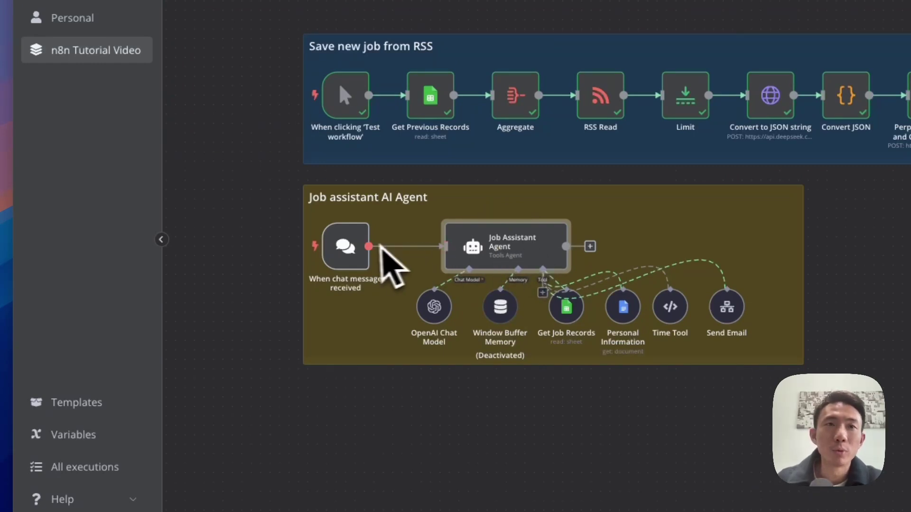
mouse_move(353, 265)
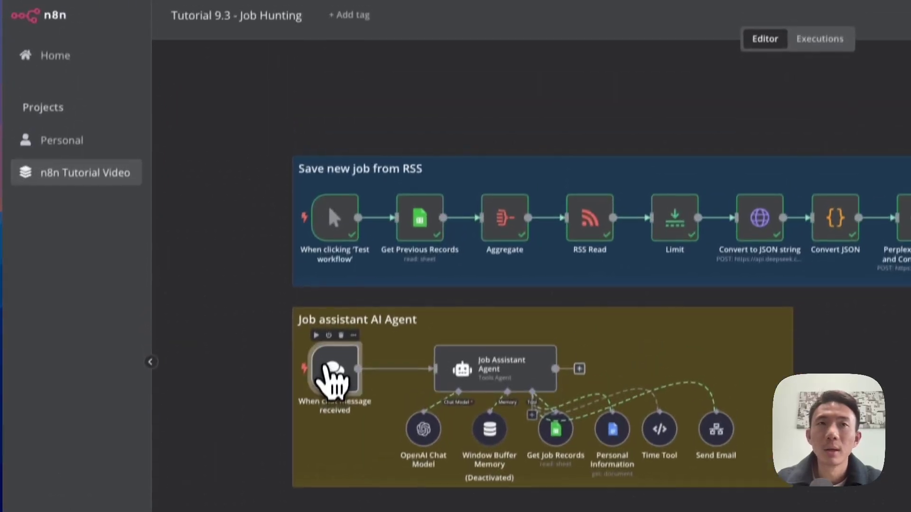
double_click(332, 375)
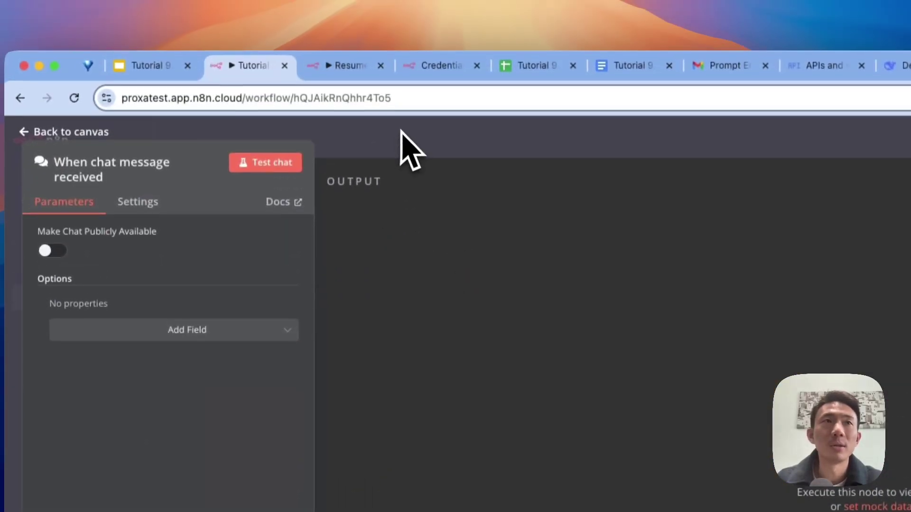
key(Escape)
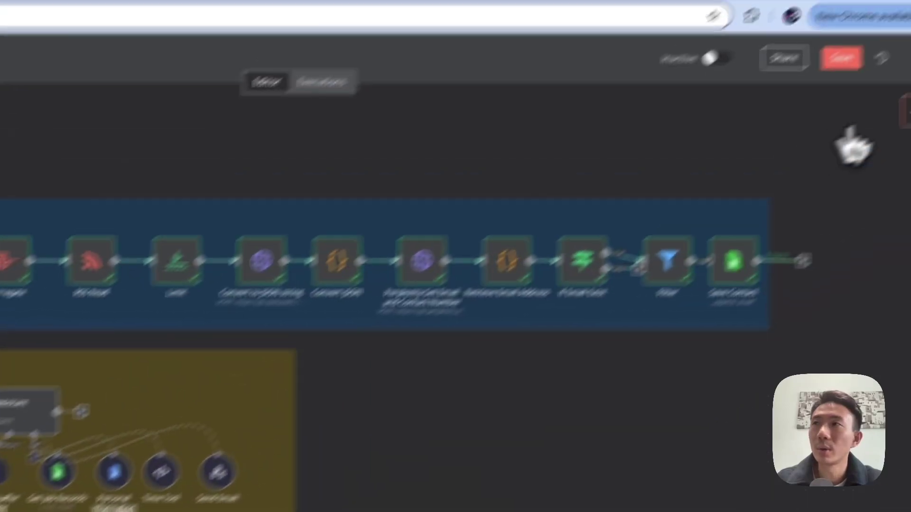
Step: Search the node panel for 'Ai age', then open the Job Assistant Agent's settings
click(831, 175)
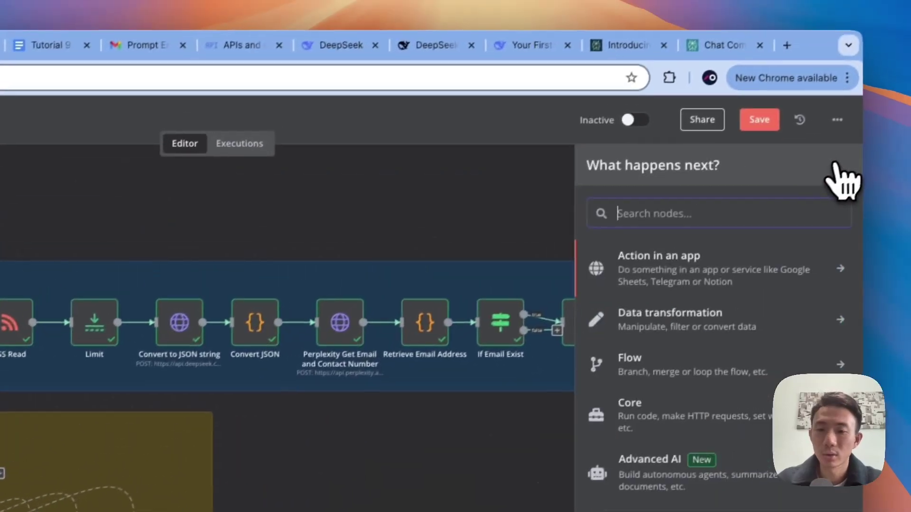
text(Ai age)
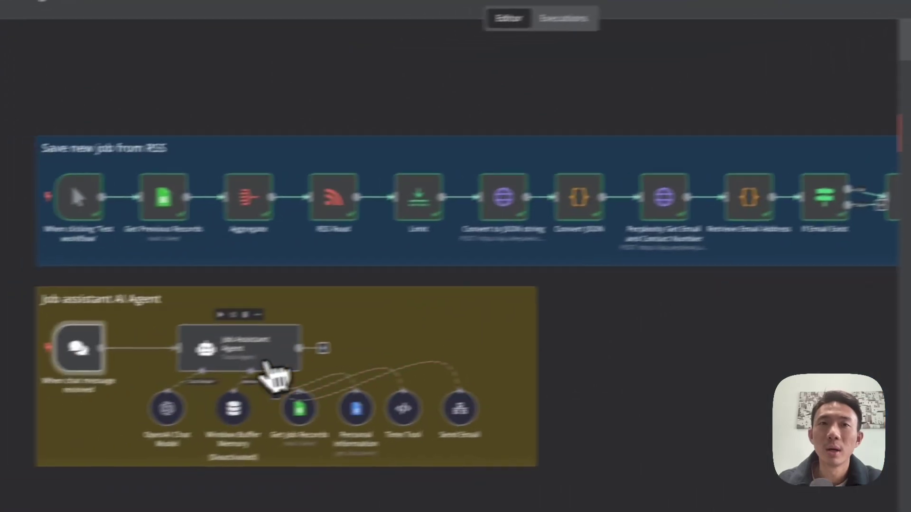
double_click(312, 360)
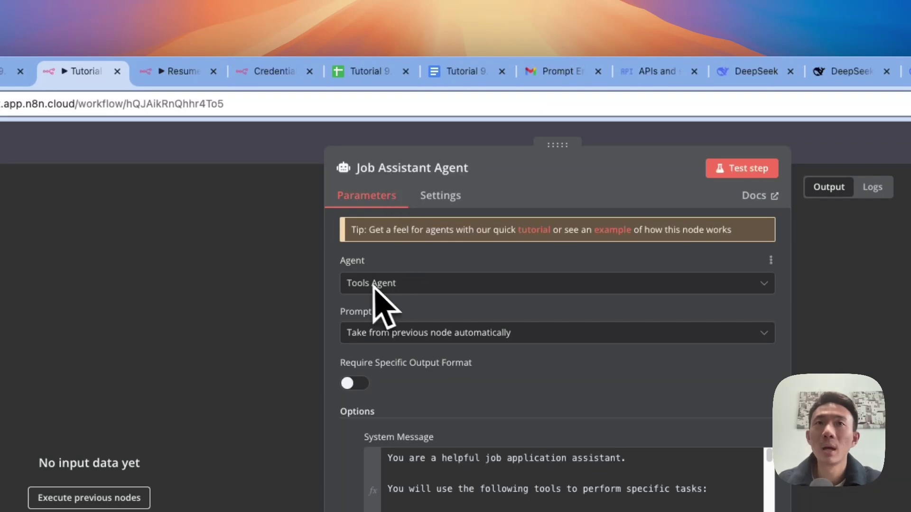
Step: Keep Tools Agent as the agent type, review the system message, close the settings, and check the job records sheet
click(469, 289)
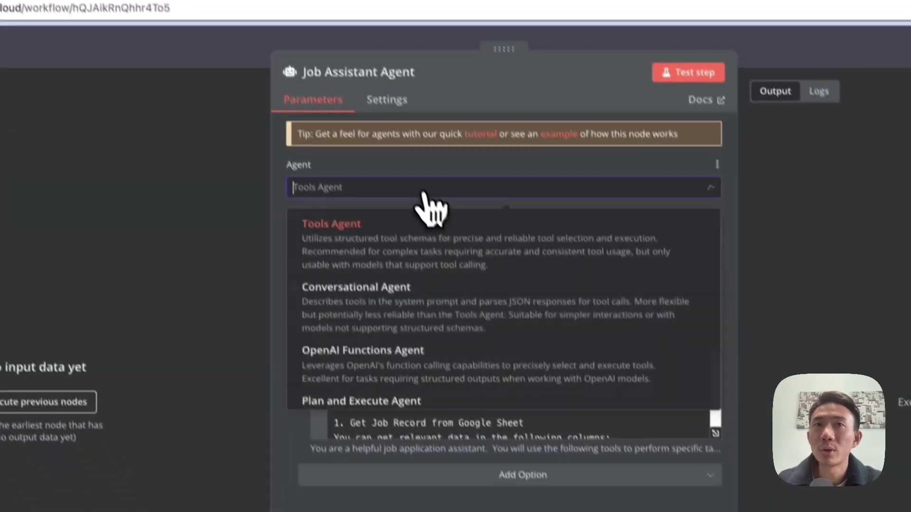
click(434, 311)
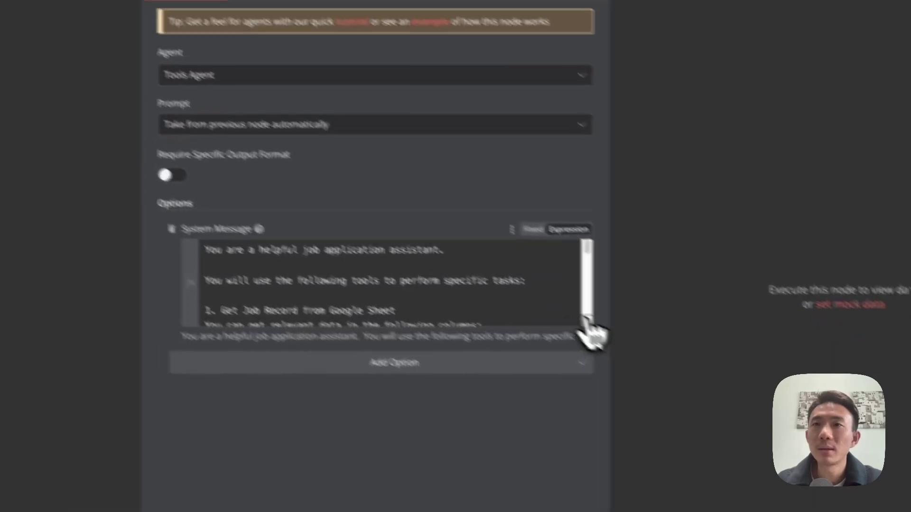
click(587, 320)
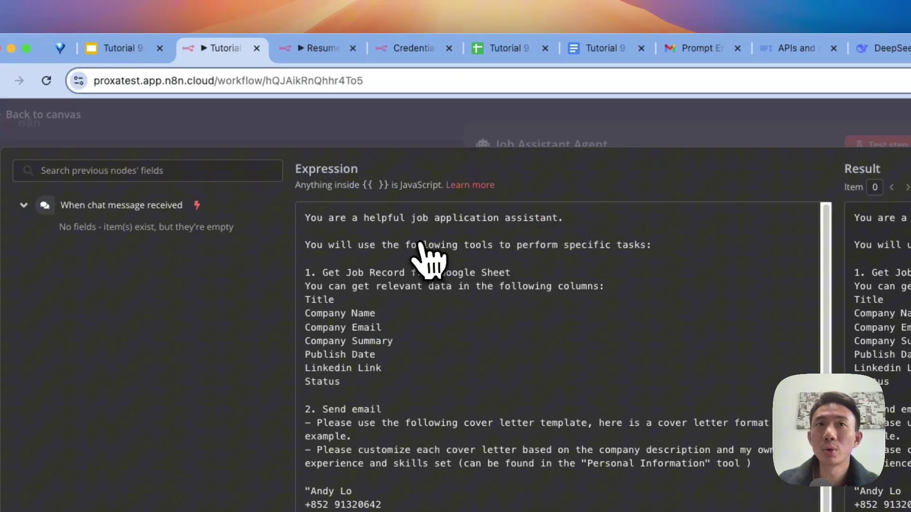
click(468, 219)
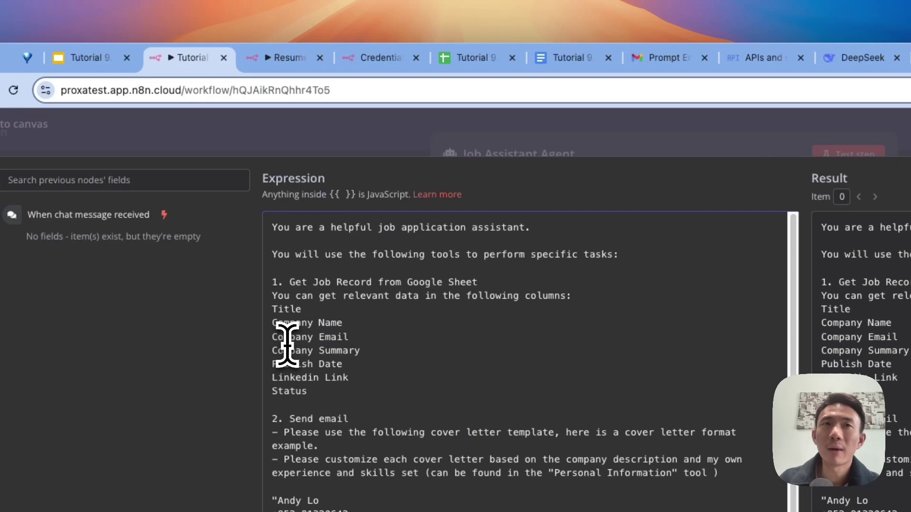
key(Escape)
key(Escape)
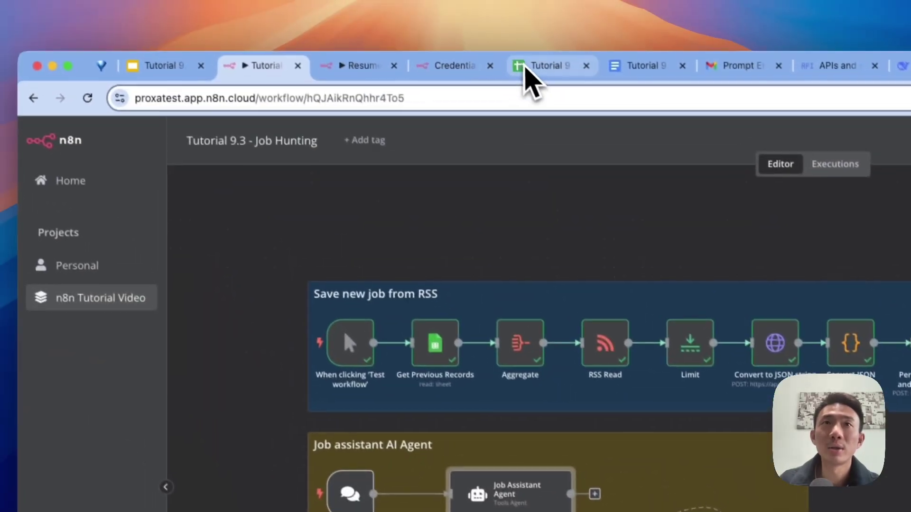
click(525, 72)
click(266, 70)
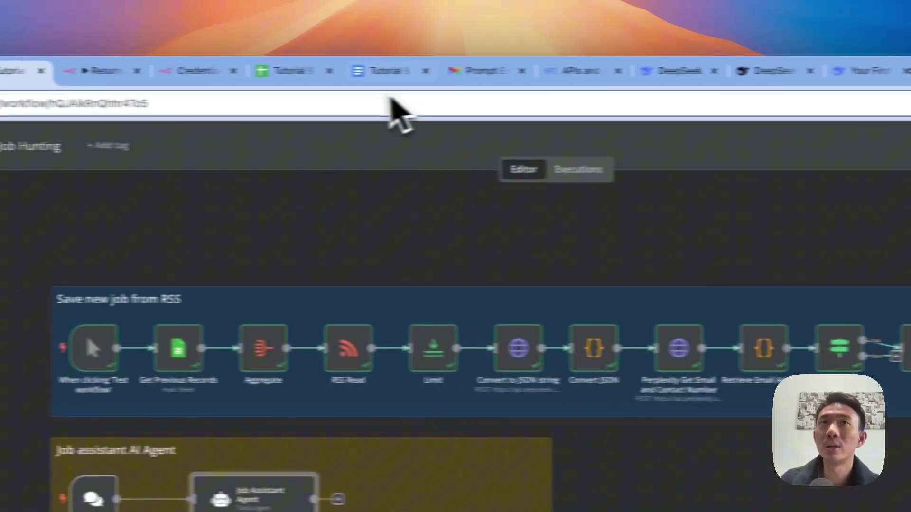
Step: Scroll through the Personal Information résumé document, then return to the job-hunting workflow
click(280, 27)
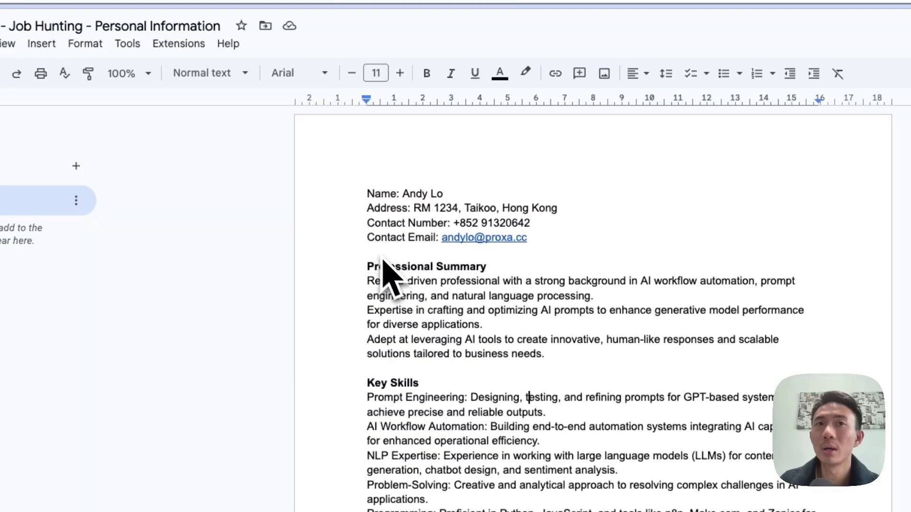
scroll(371, 247, down, 6)
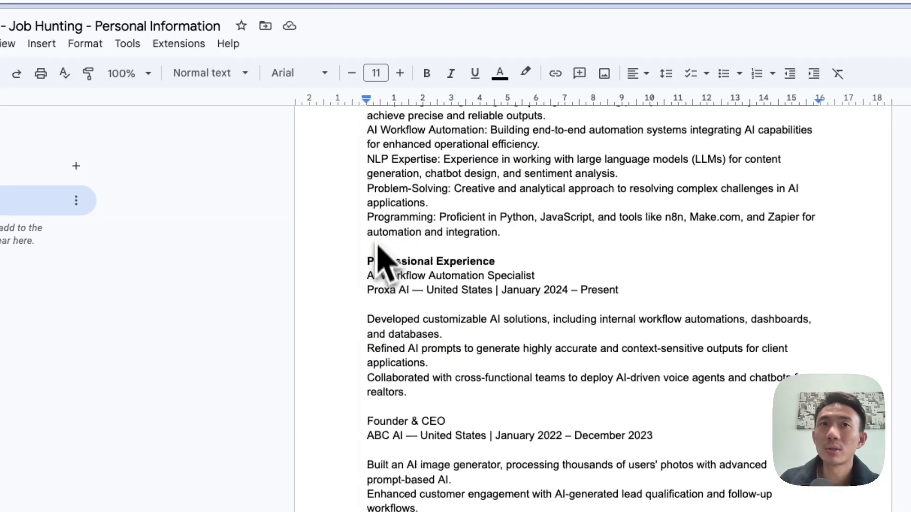
scroll(385, 237, down, 8)
scroll(393, 325, up, 15)
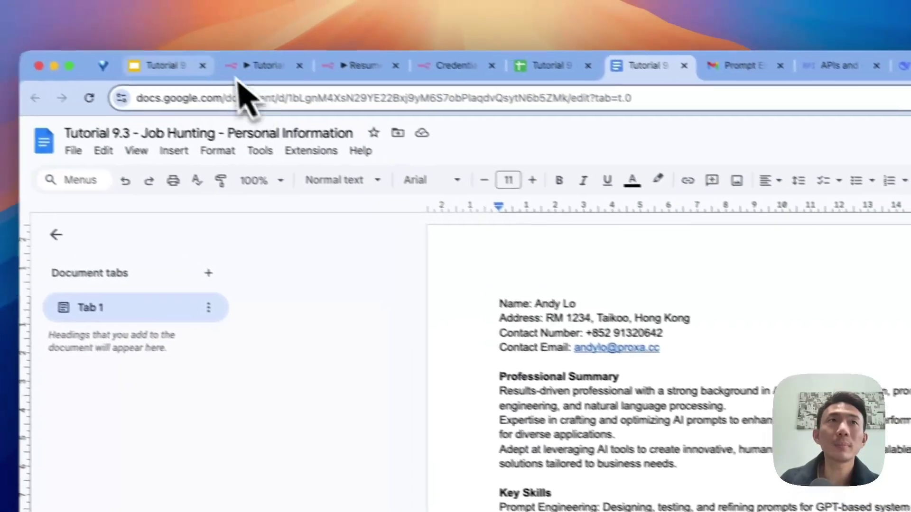
click(270, 95)
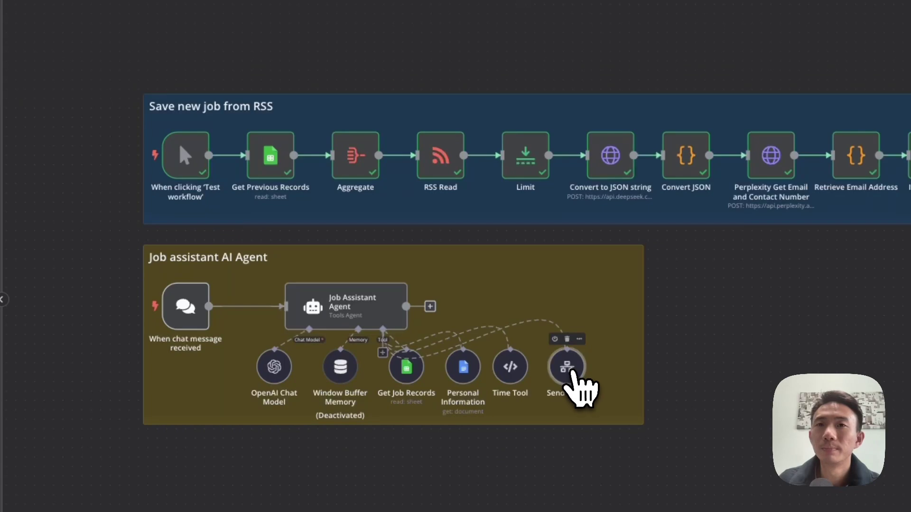
double_click(569, 372)
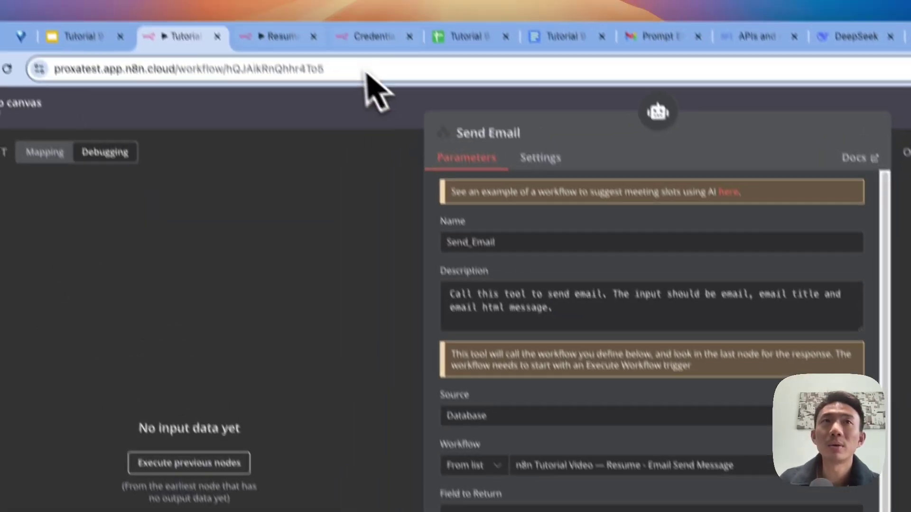
click(303, 35)
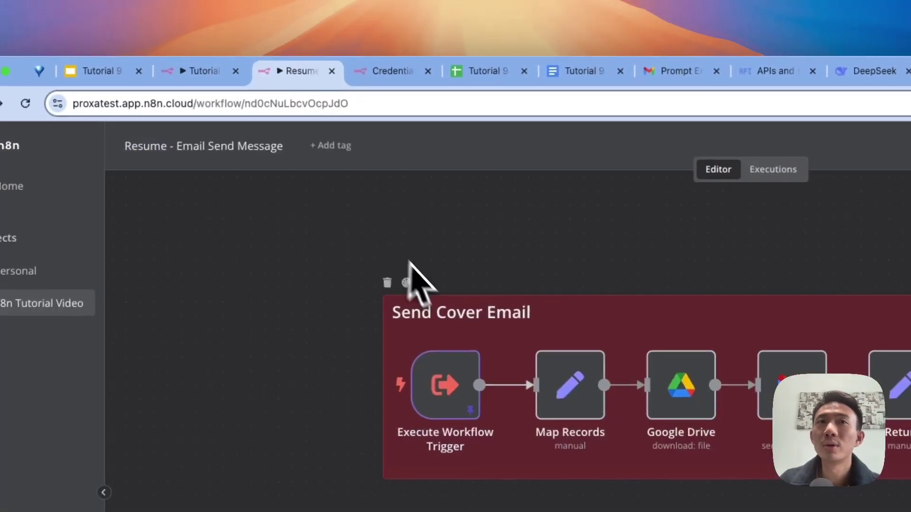
click(216, 71)
key(Escape)
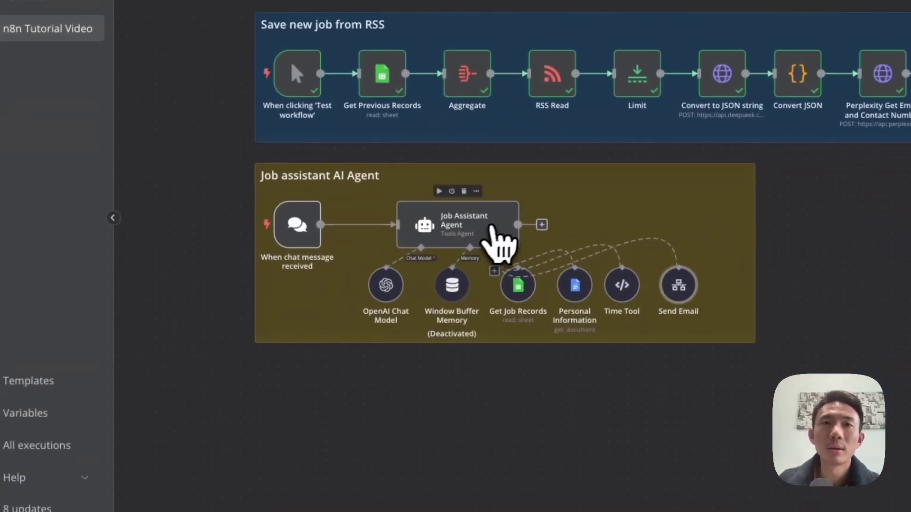
Step: Expand the Job Assistant Agent's system message and compare it with the job posts spreadsheet's columns
double_click(499, 224)
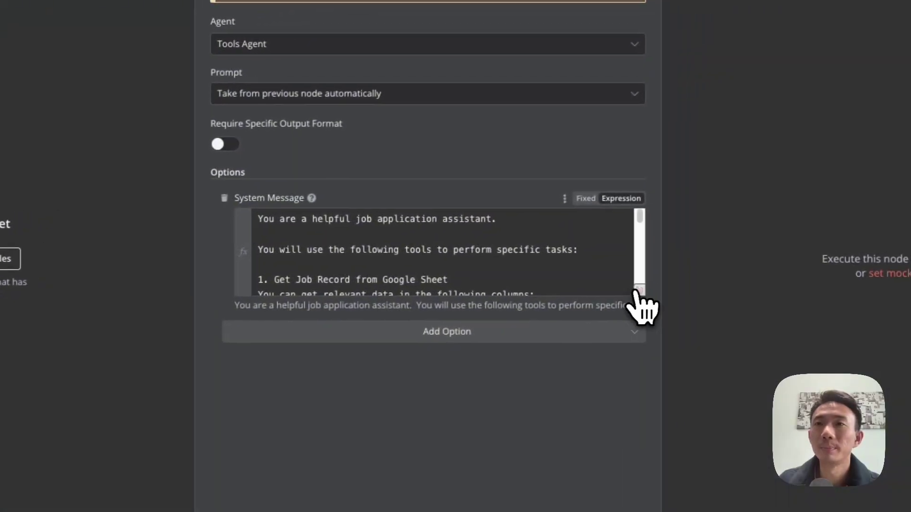
click(637, 290)
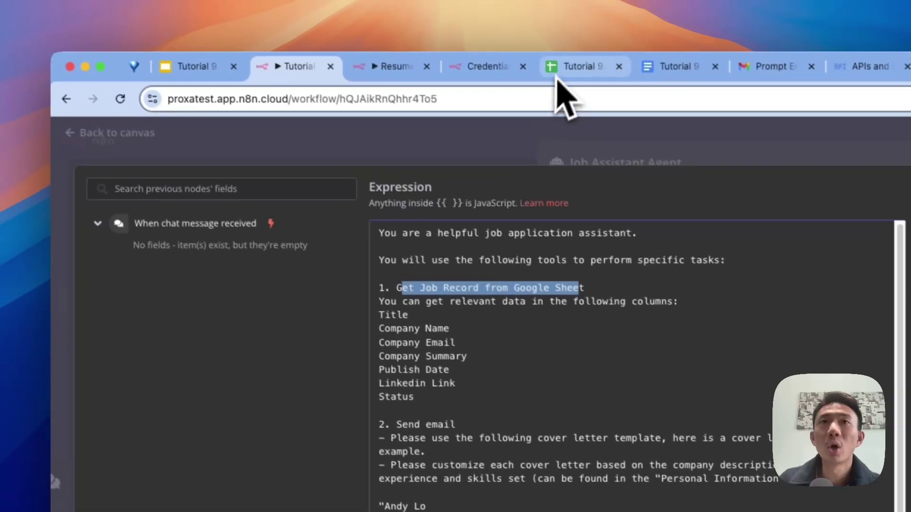
click(479, 3)
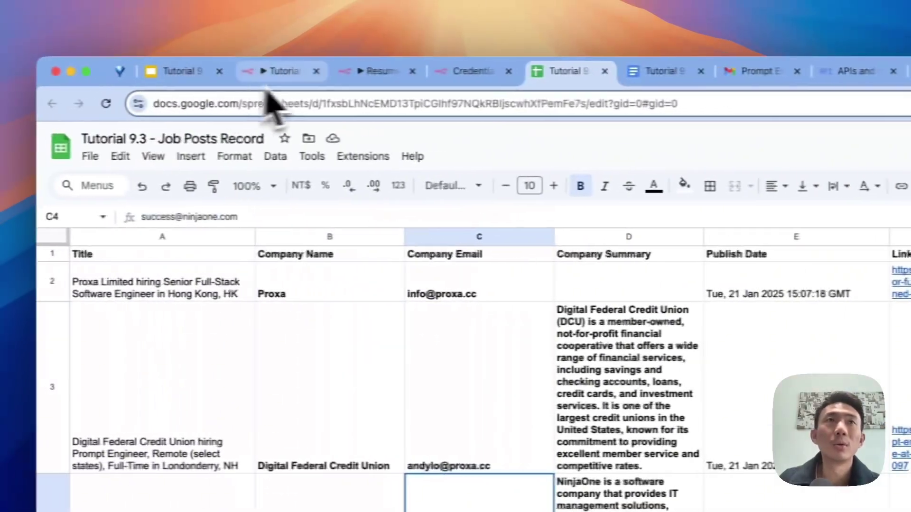
click(299, 71)
scroll(546, 422, down, 5)
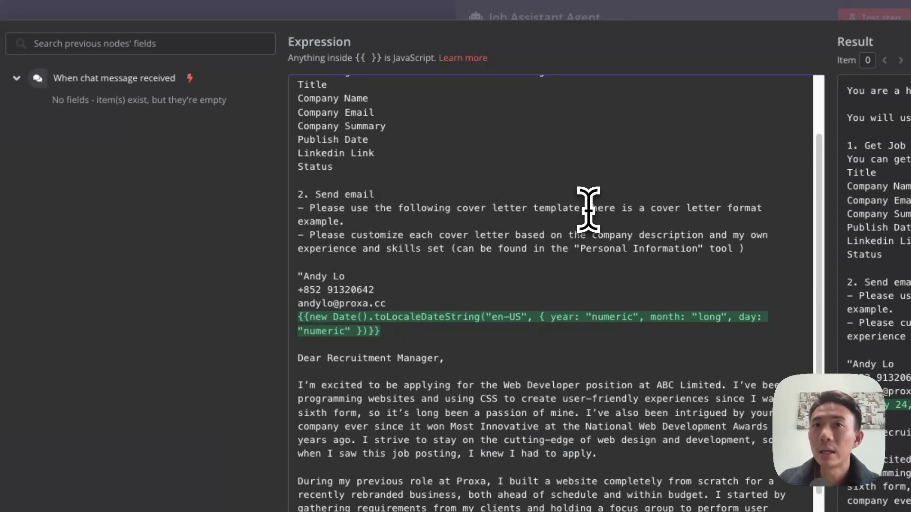
scroll(589, 209, down, 1)
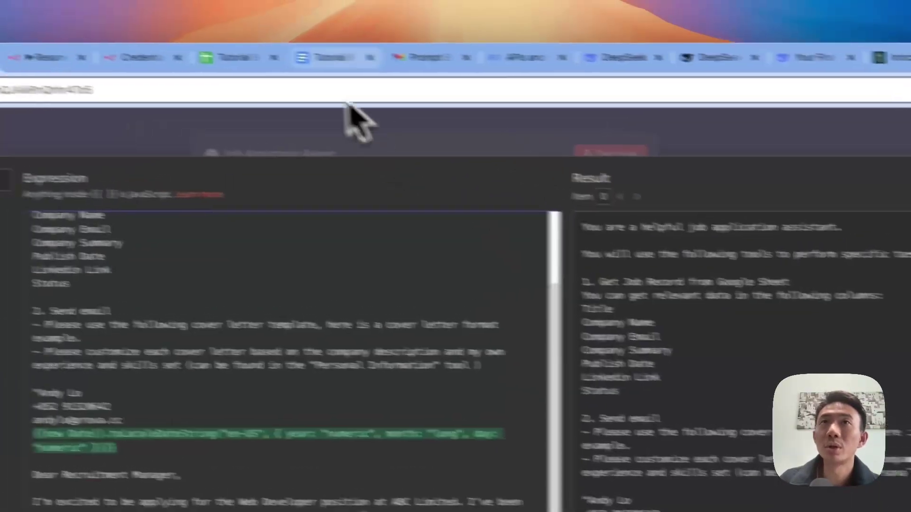
Step: Compare the prompt with the Personal Information document, read the rest, and close the editor
click(539, 75)
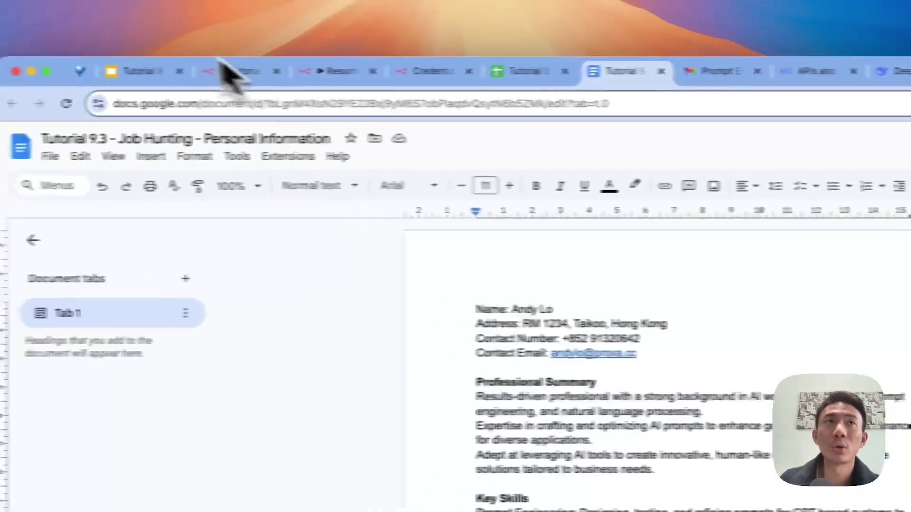
click(157, 69)
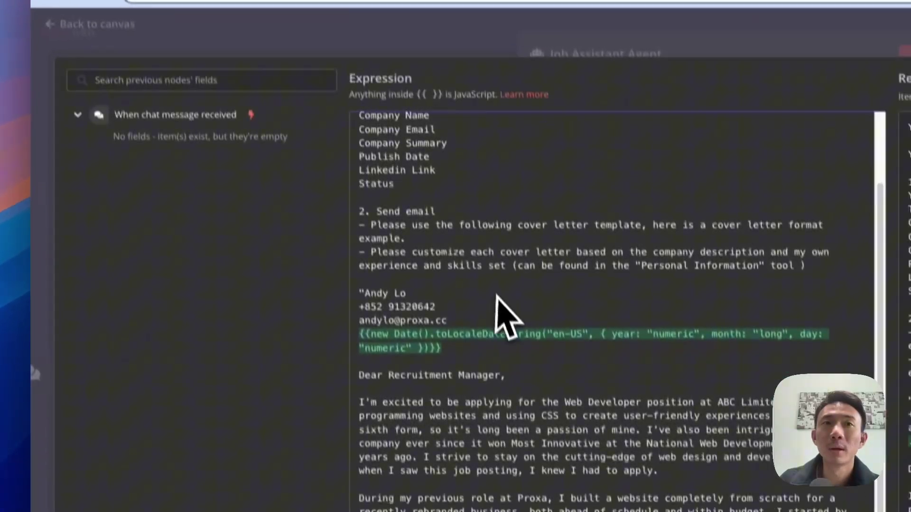
scroll(496, 304, down, 1)
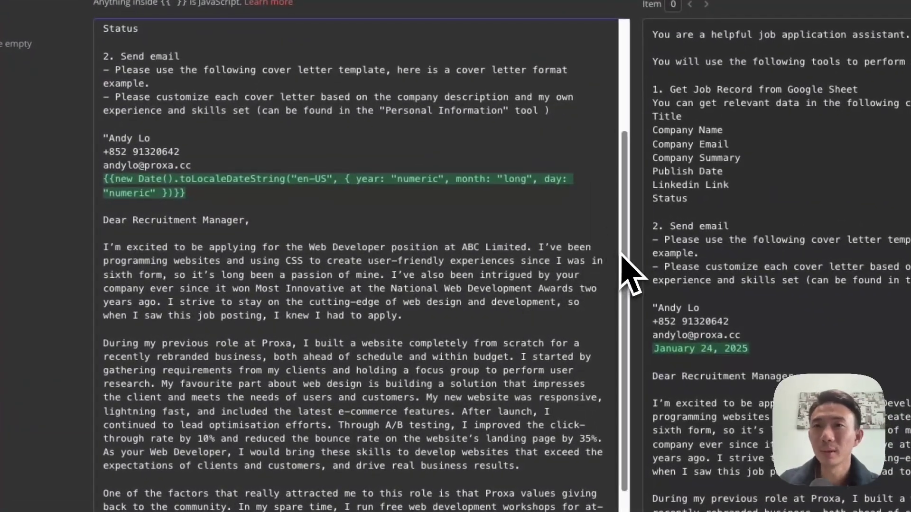
drag(621, 255, 631, 338)
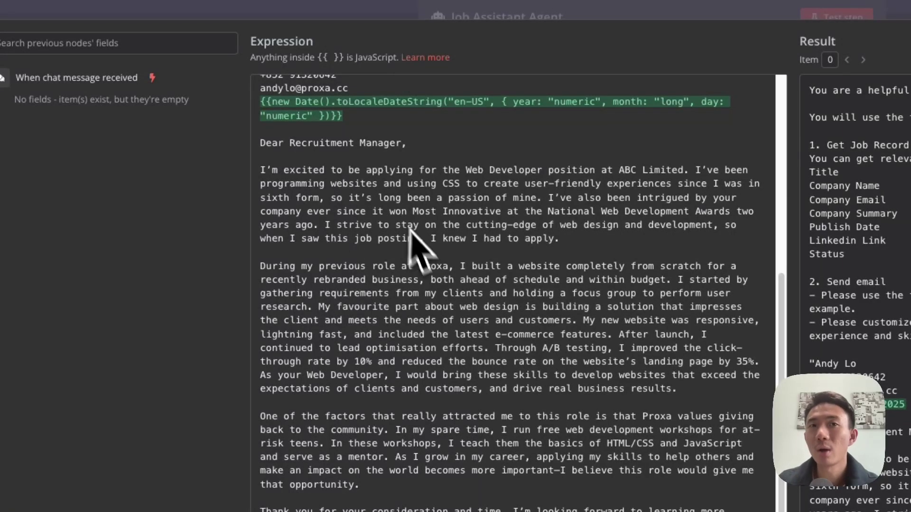
scroll(442, 351, up, 1)
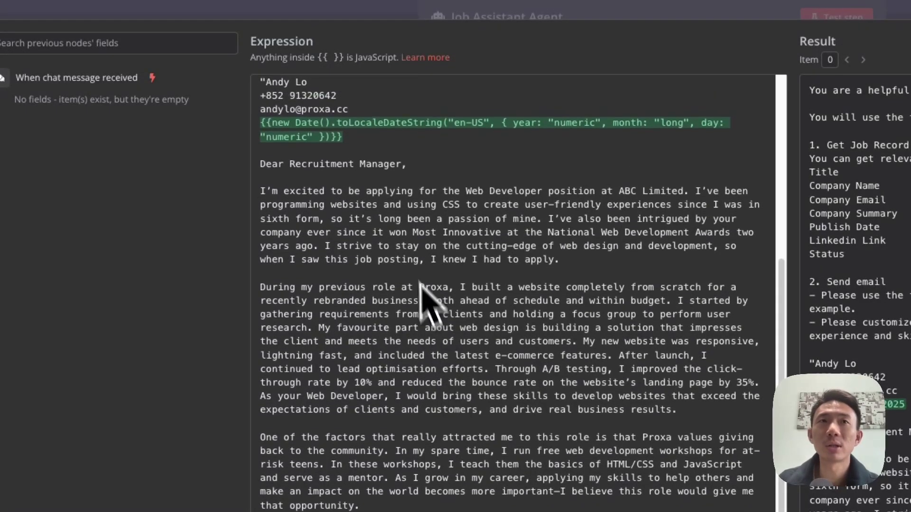
scroll(416, 265, down, 1)
scroll(692, 200, down, 5)
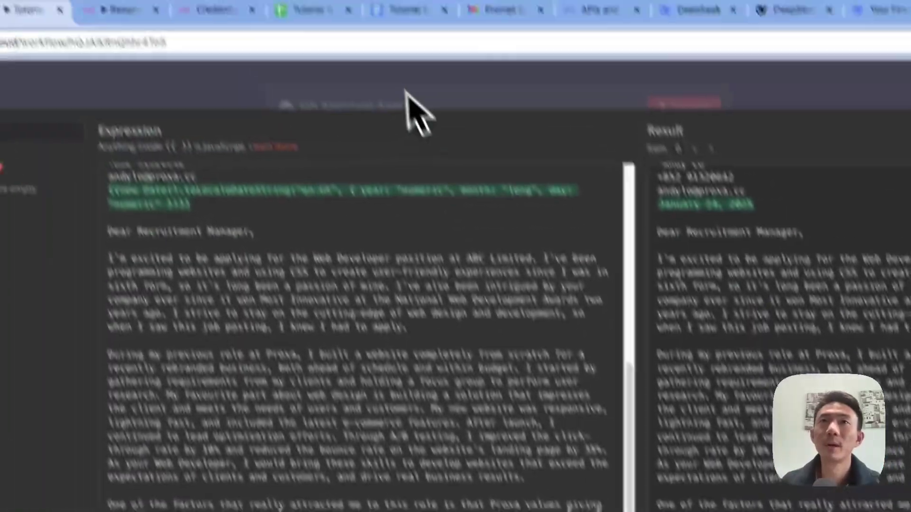
click(431, 142)
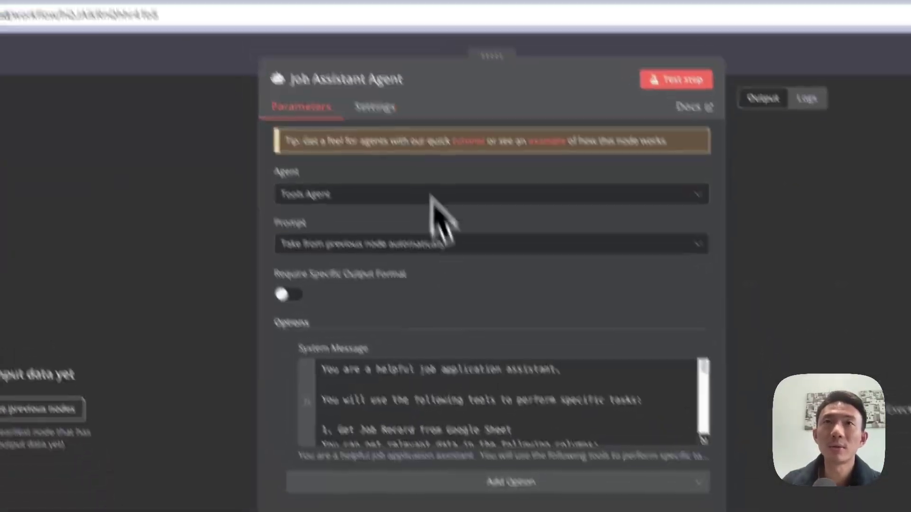
Step: Confirm the agent's OpenAI Chat Model runs gpt-4o with its OpenAI credential
click(357, 128)
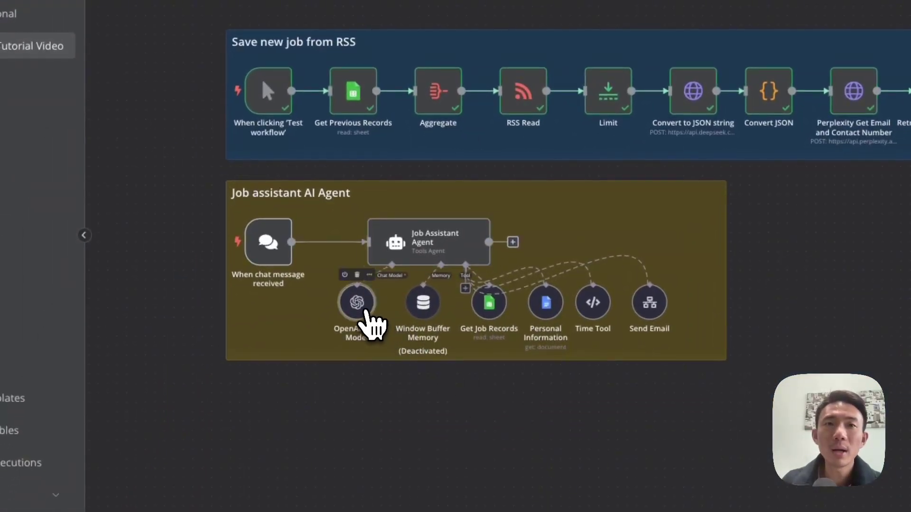
double_click(367, 311)
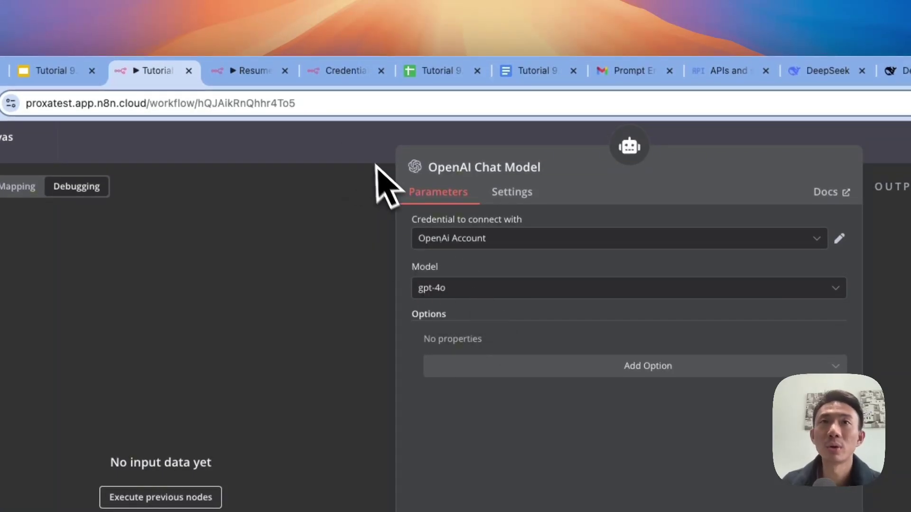
click(352, 138)
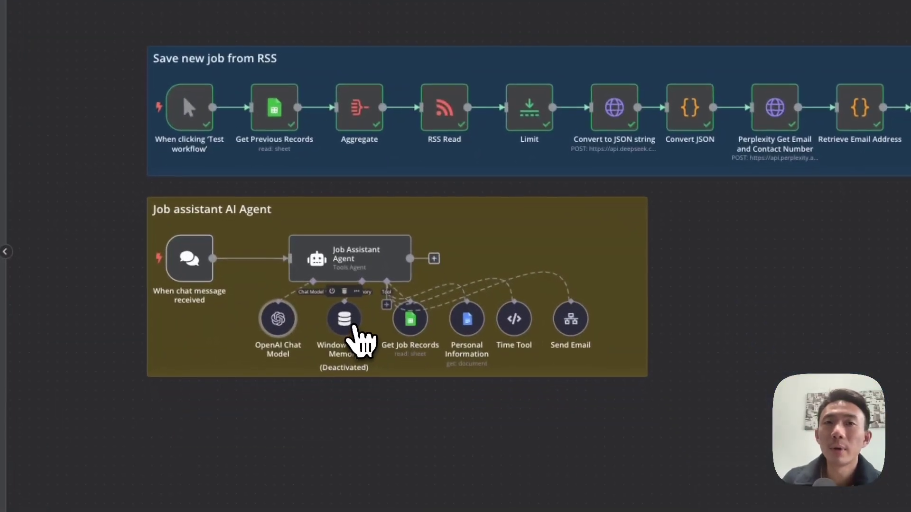
drag(362, 340, 353, 349)
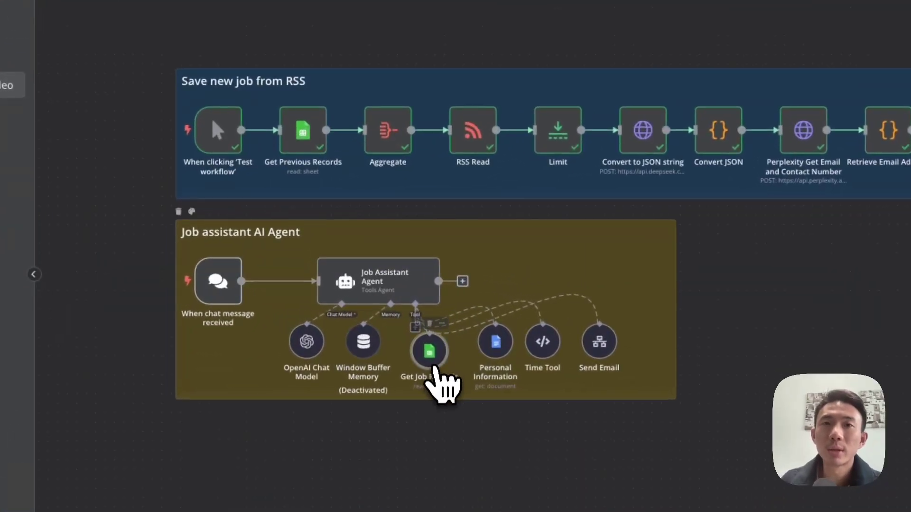
double_click(432, 353)
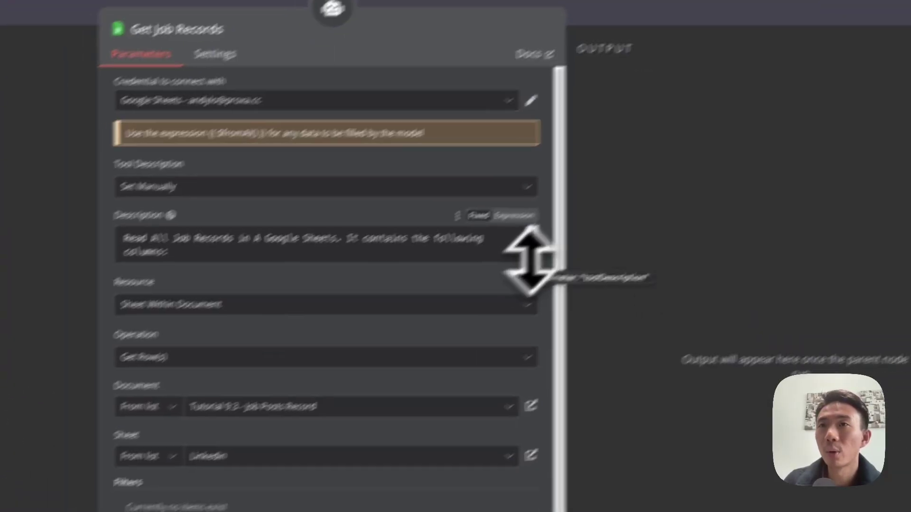
drag(531, 260, 542, 369)
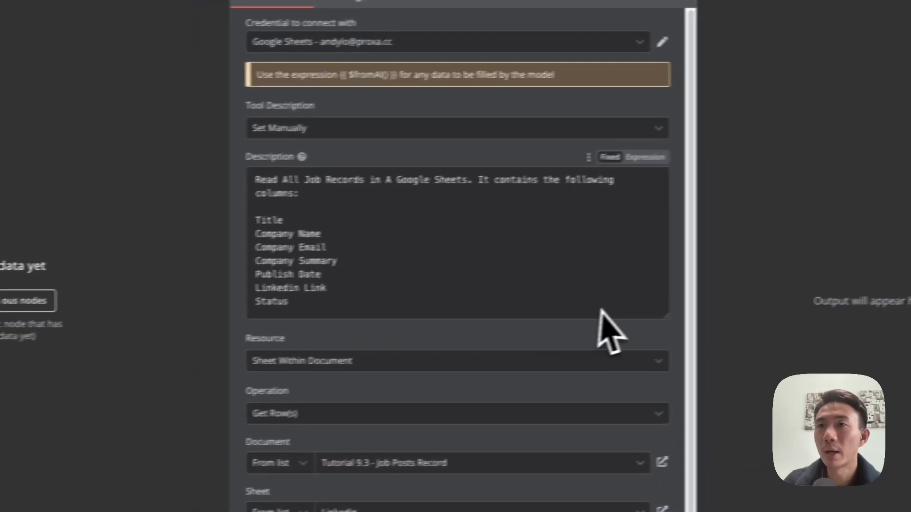
drag(665, 317, 662, 195)
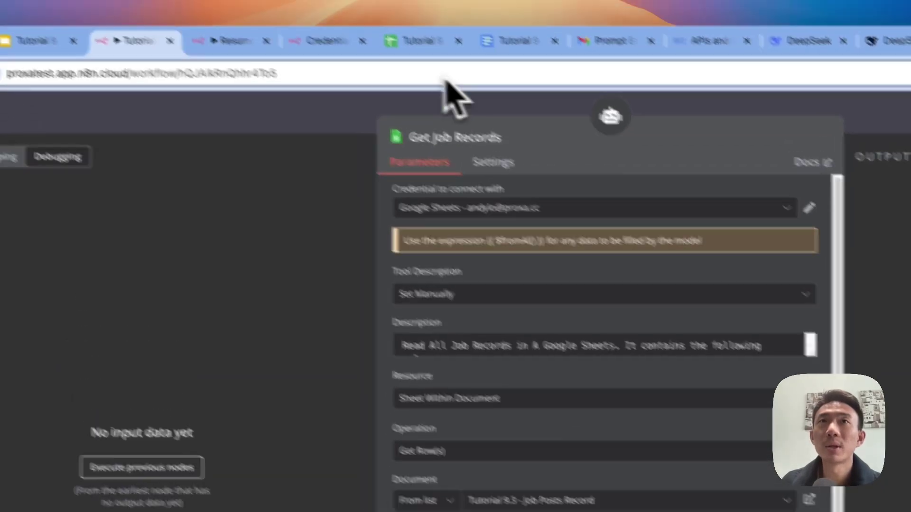
click(522, 37)
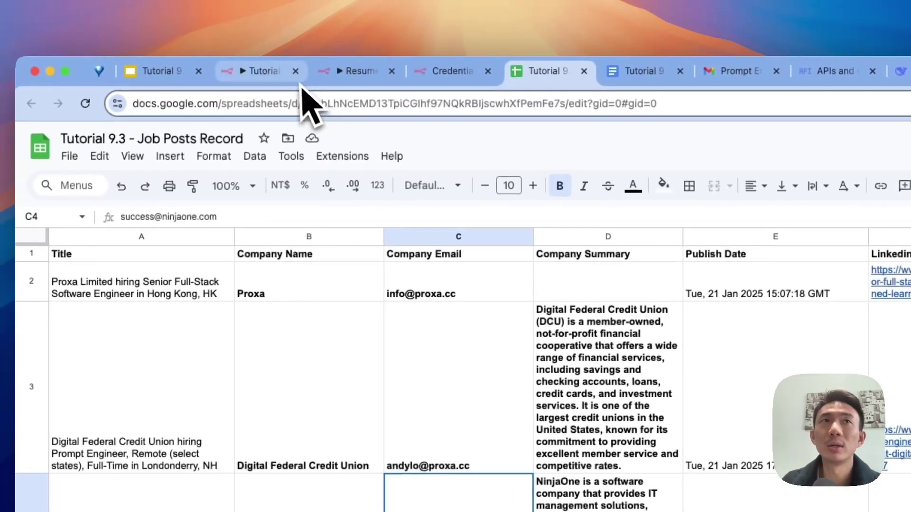
click(276, 72)
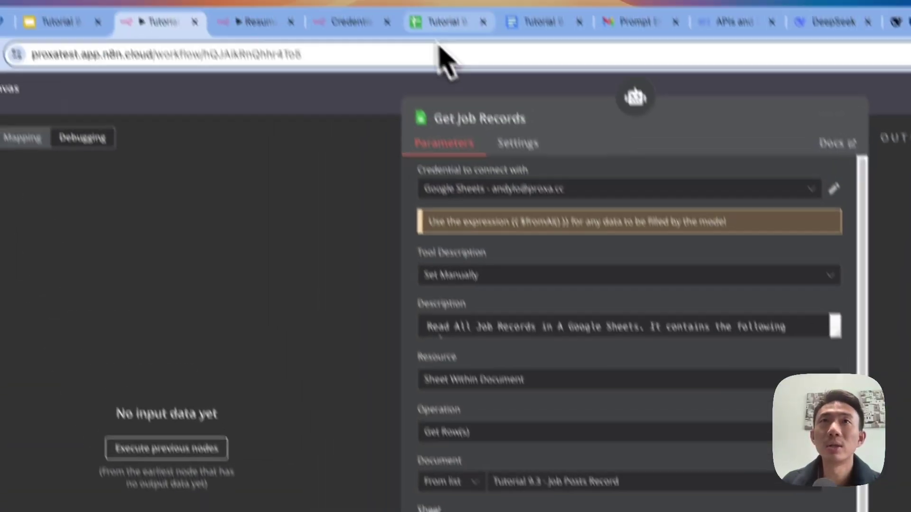
click(439, 22)
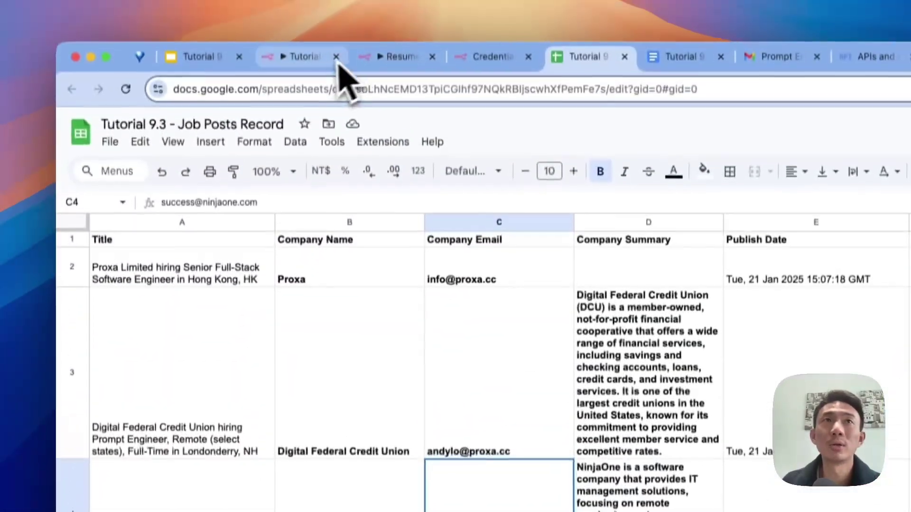
click(337, 64)
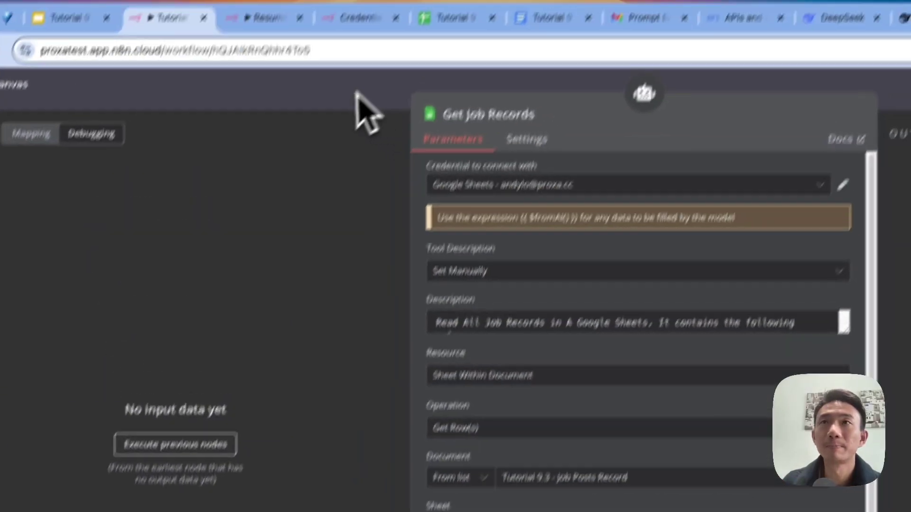
click(356, 98)
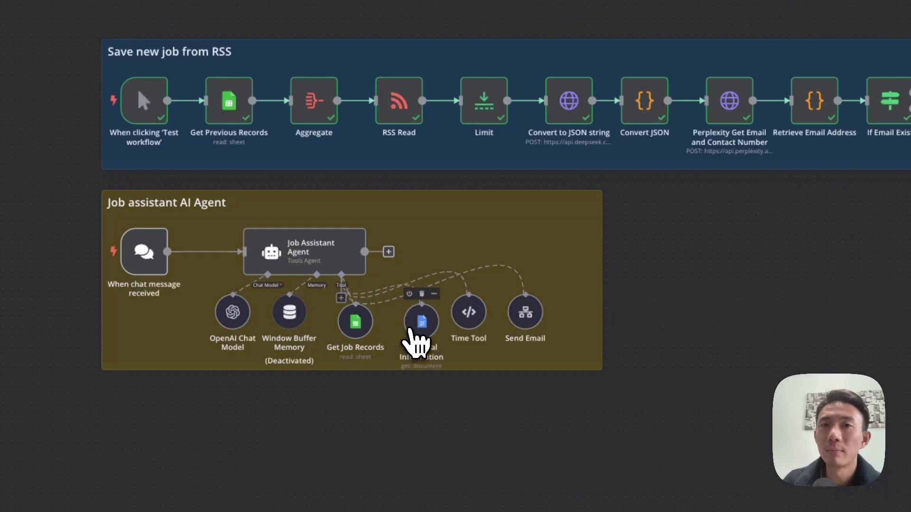
Step: Start a new Google Docs account 2 credential for Personal Information and view the Google Docs API page
double_click(421, 323)
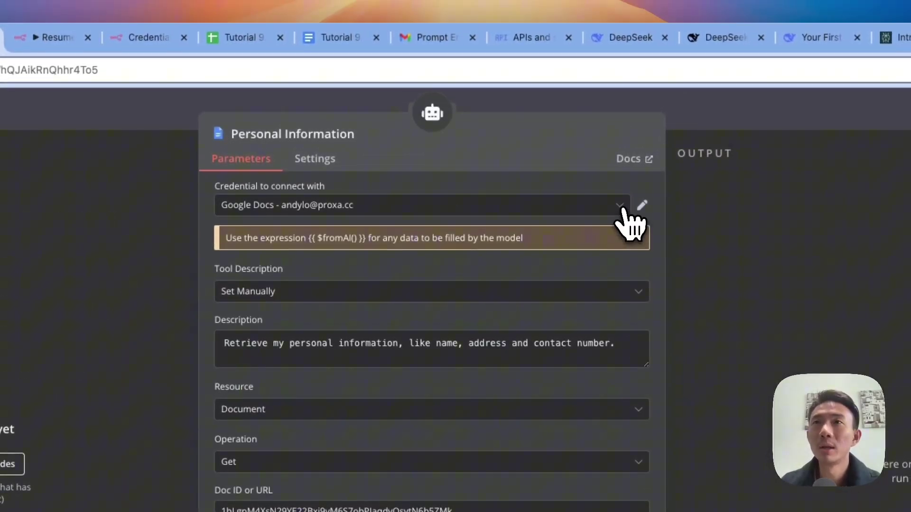
click(619, 205)
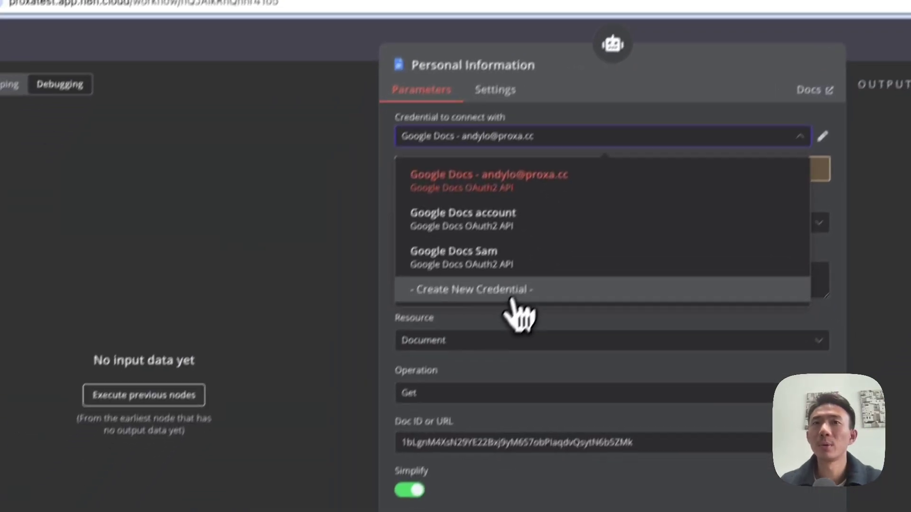
click(467, 363)
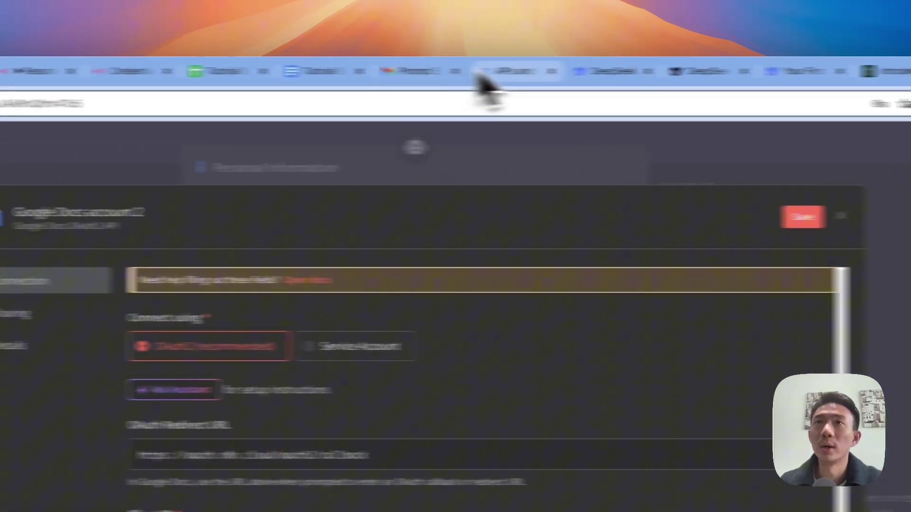
click(479, 76)
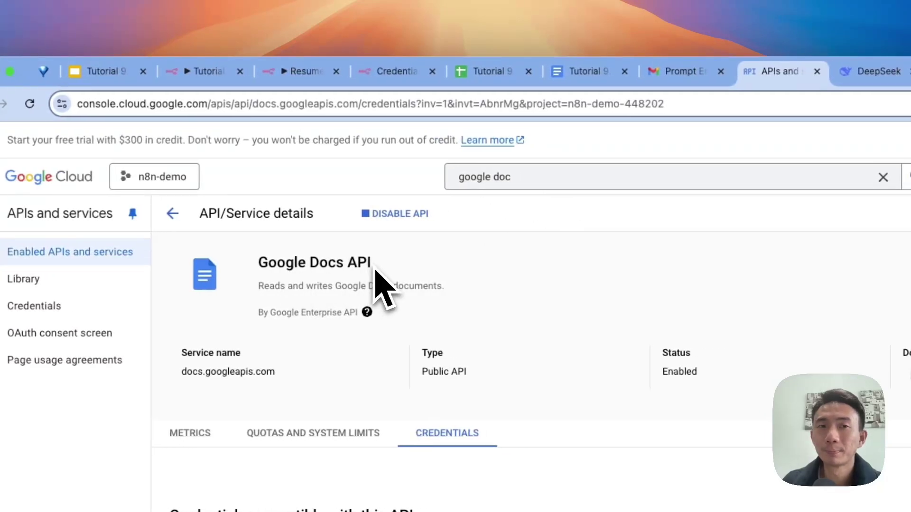
Step: Create a Web application OAuth client ID named 'Web client 3' in Google Cloud Console
scroll(431, 275, down, 5)
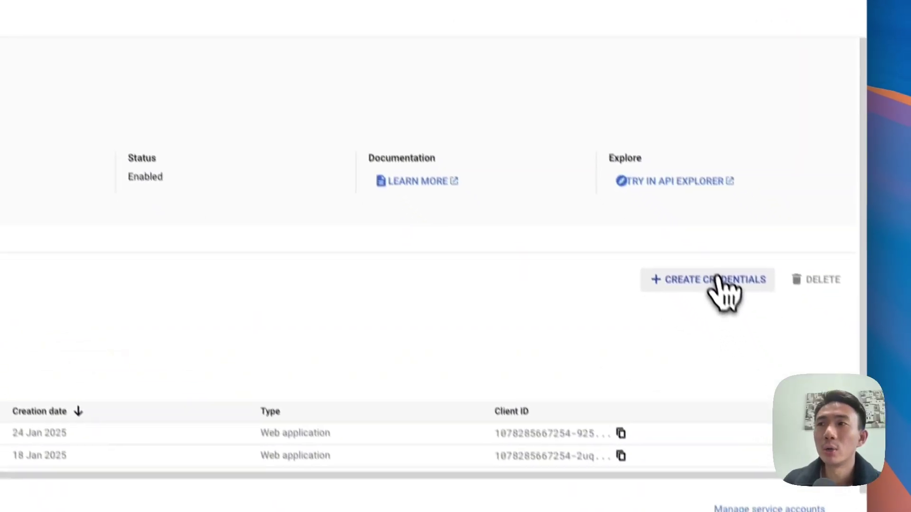
click(702, 255)
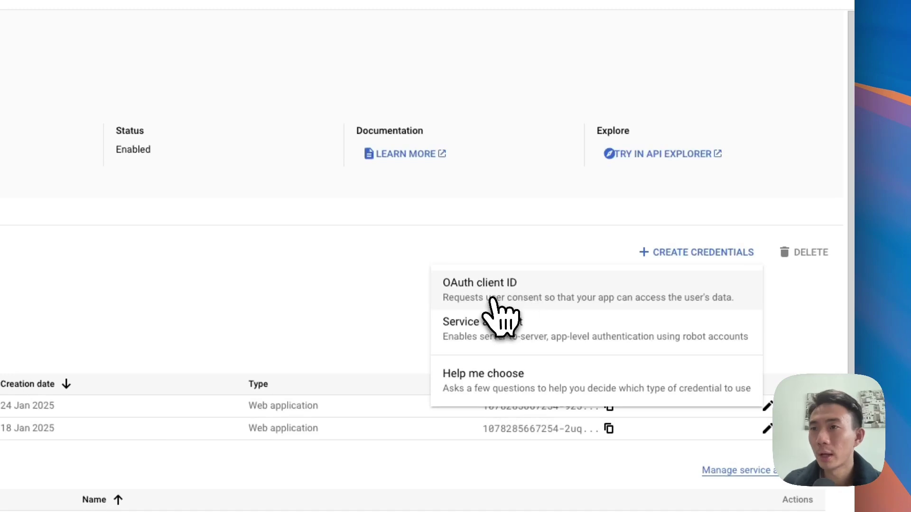
click(492, 299)
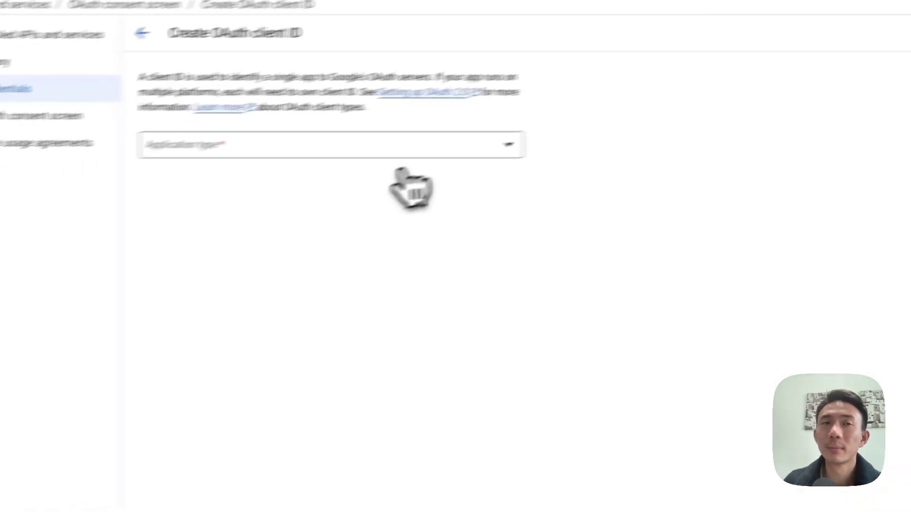
click(318, 149)
click(273, 163)
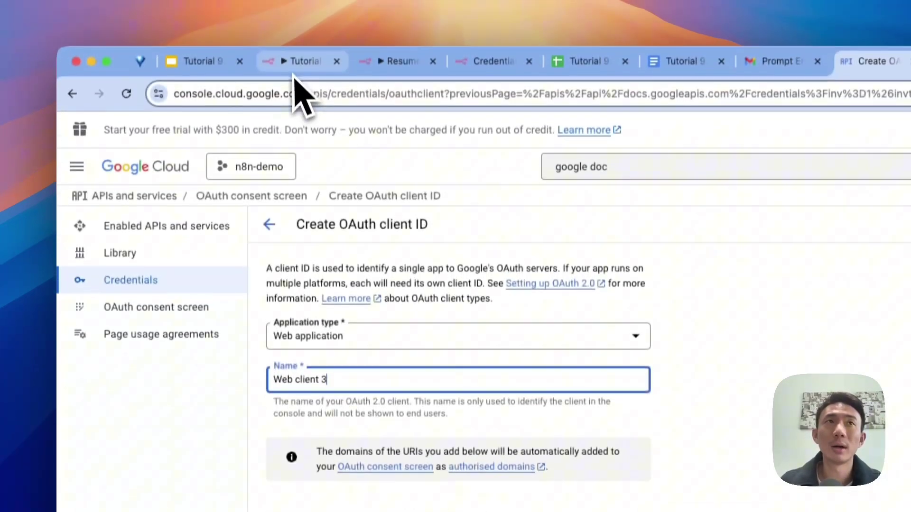
click(290, 72)
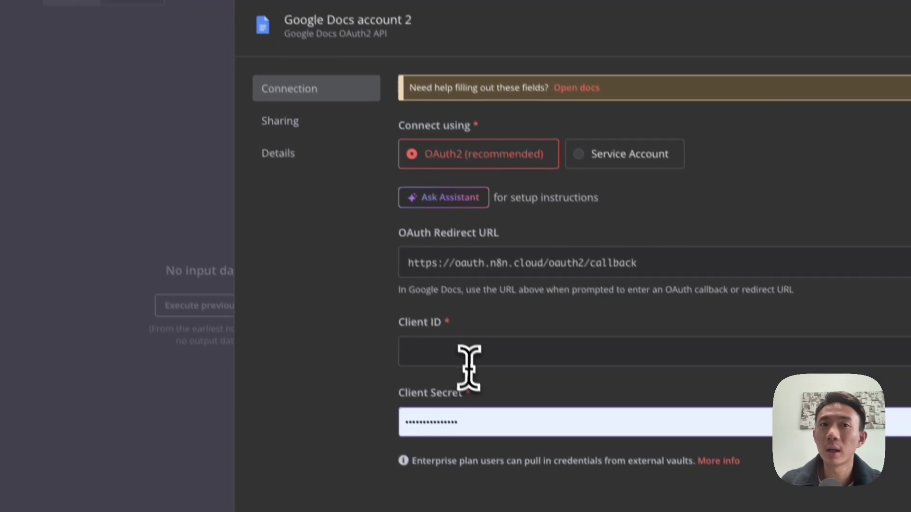
Step: Copy the OAuth Redirect URL, then close the Google Docs credential dialog without saving
click(529, 510)
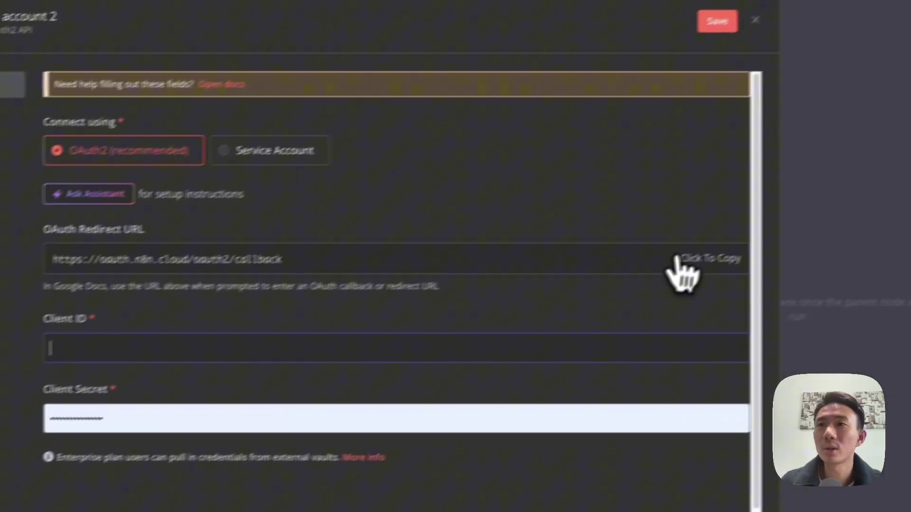
click(877, 204)
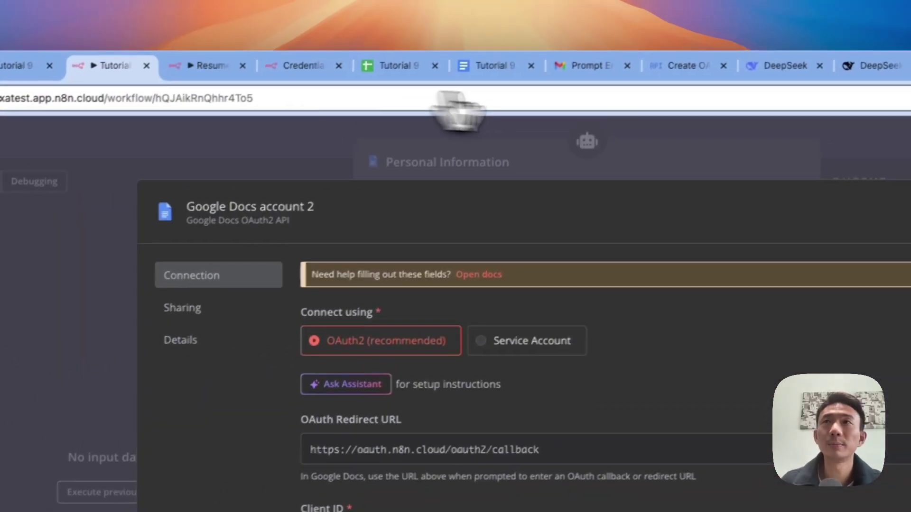
click(571, 71)
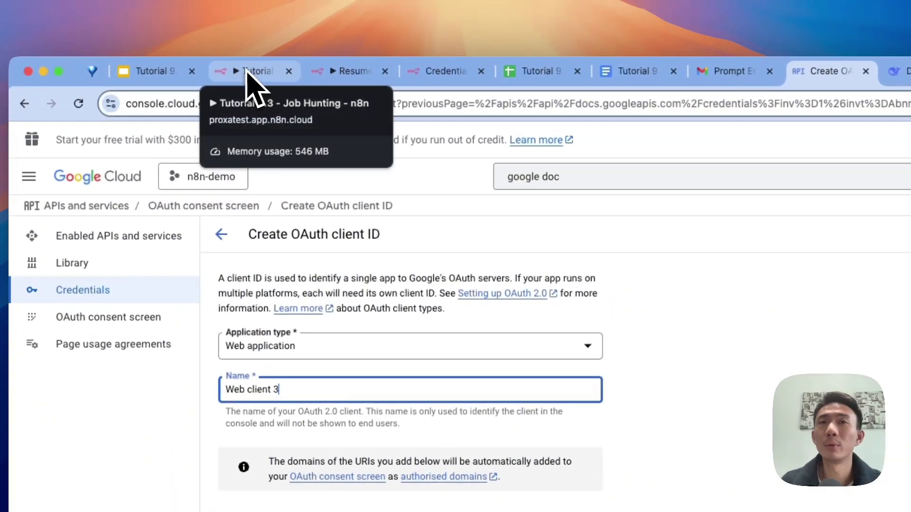
click(246, 71)
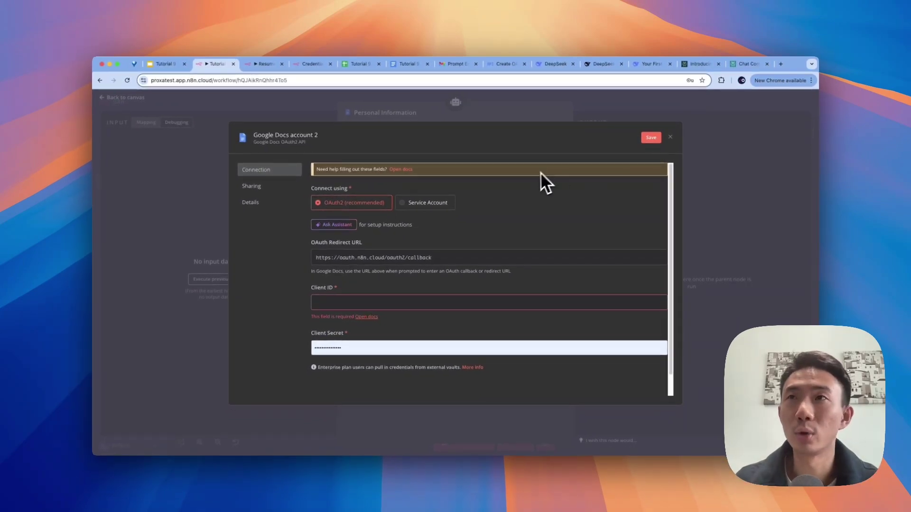
click(670, 137)
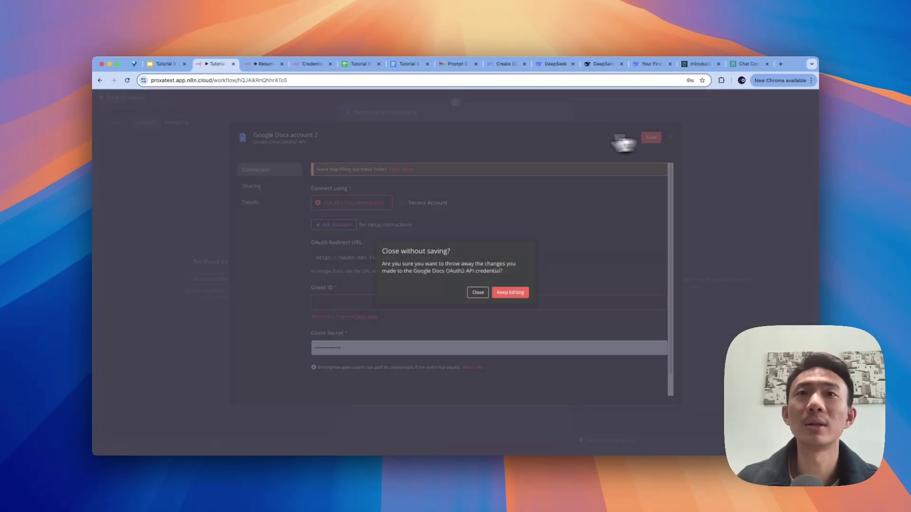
click(484, 292)
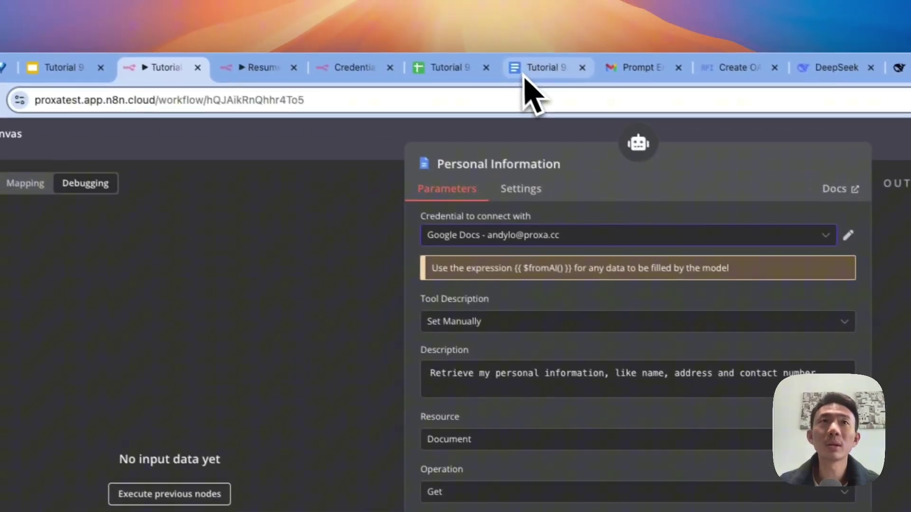
Step: Check the Personal Information document ID against the Google Doc's URL, then close the node
click(524, 76)
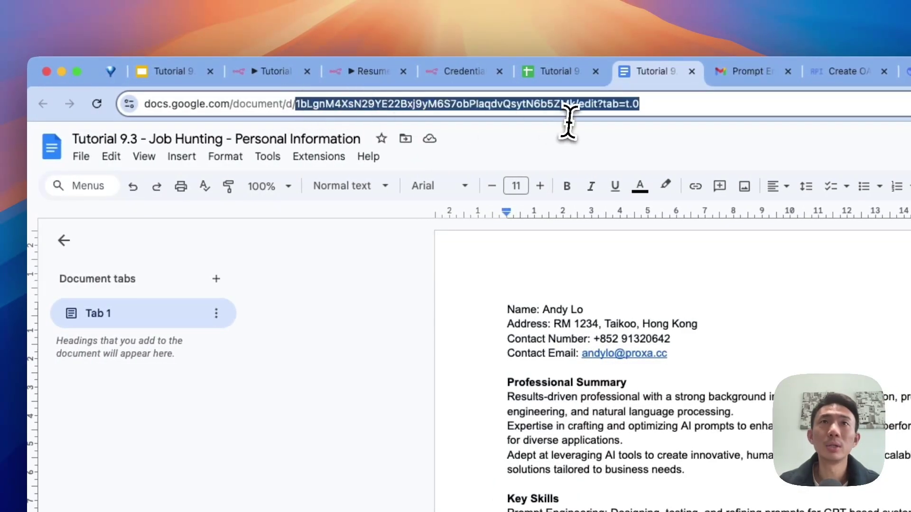
drag(574, 108, 574, 108)
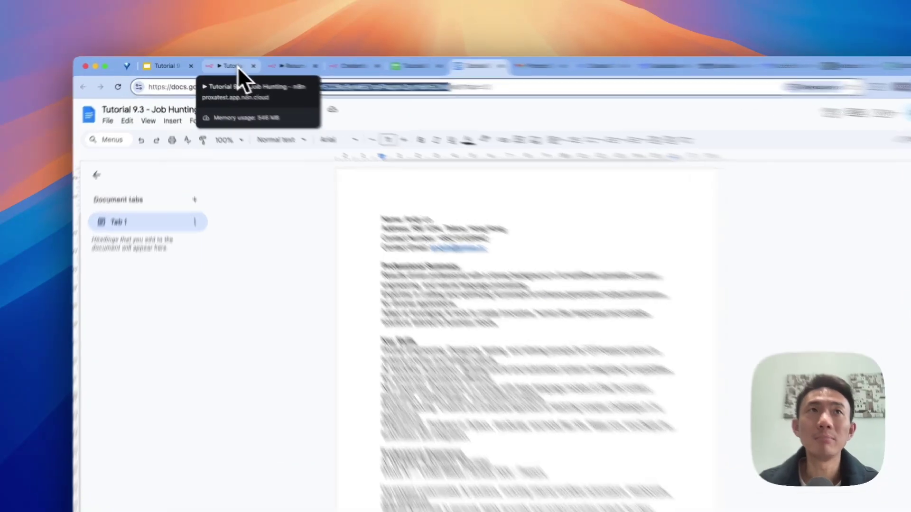
click(221, 64)
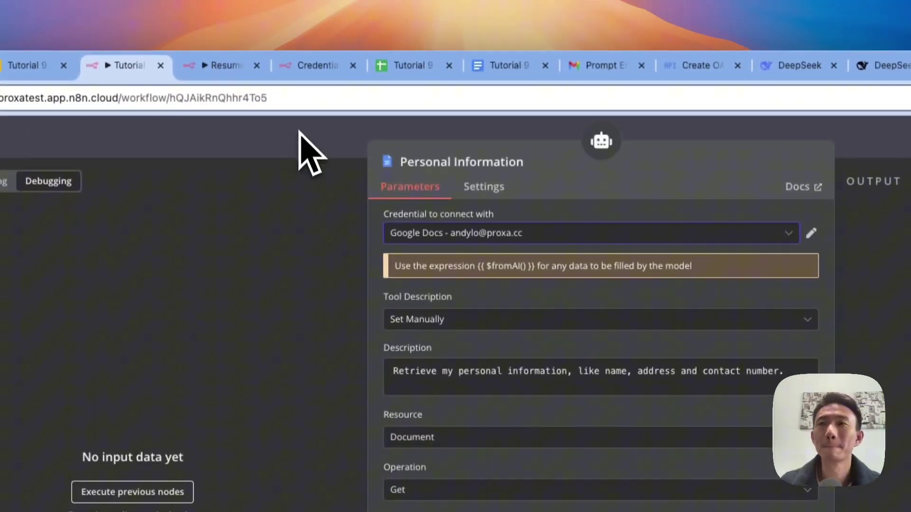
click(299, 132)
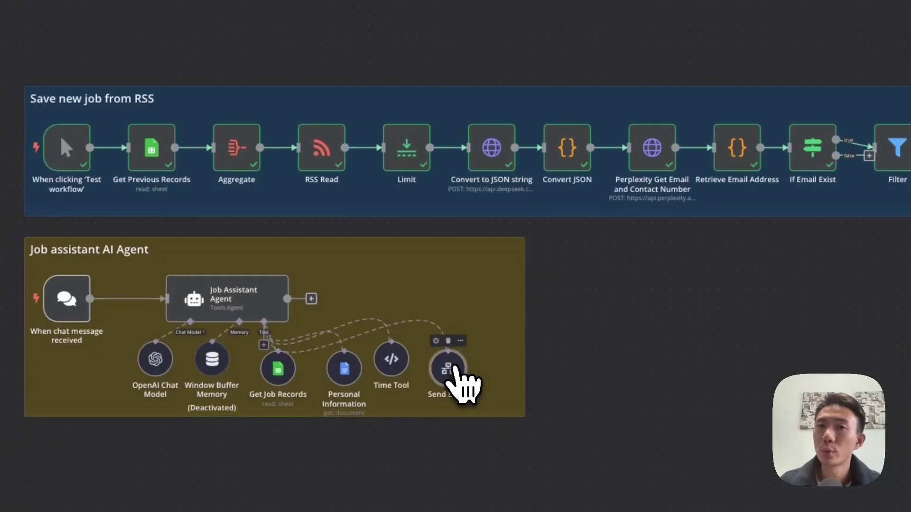
double_click(454, 369)
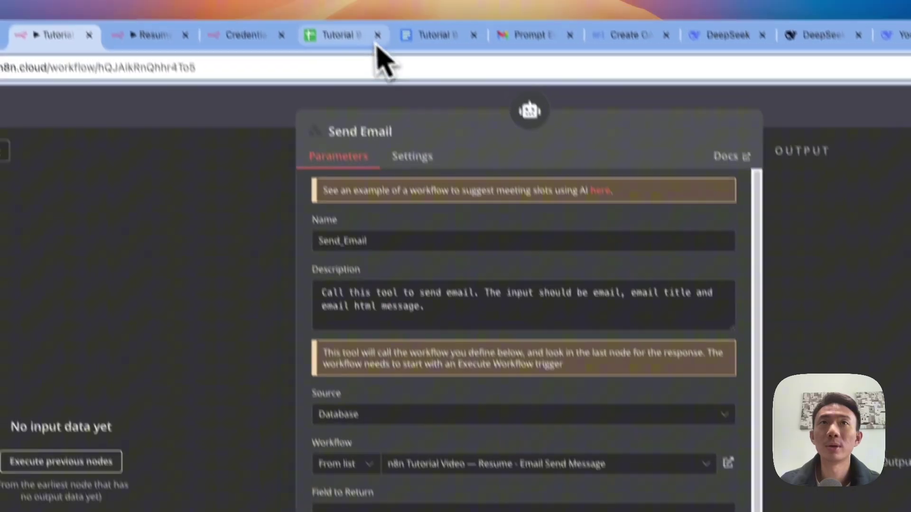
click(382, 57)
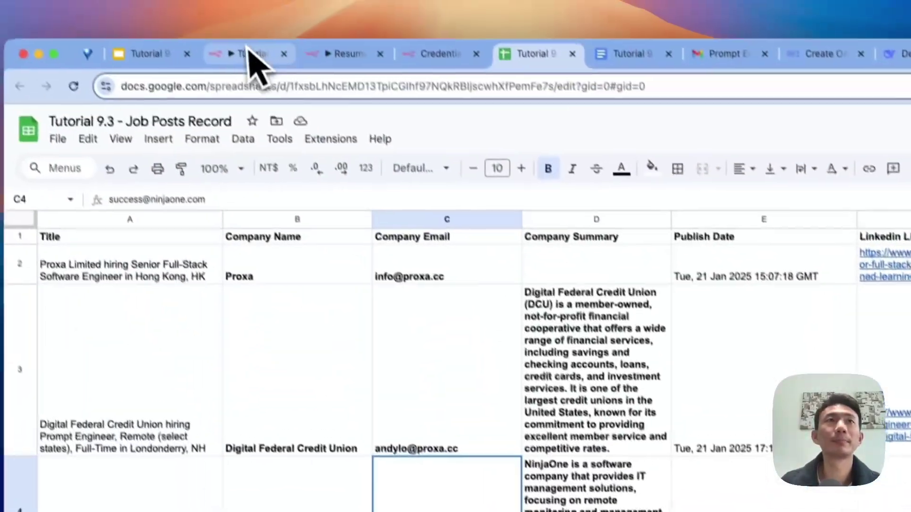
click(253, 60)
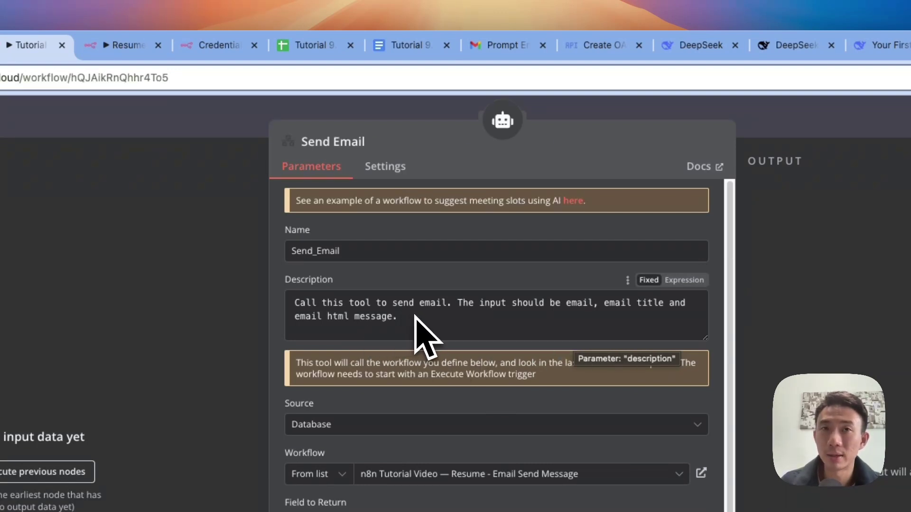
scroll(423, 335, down, 3)
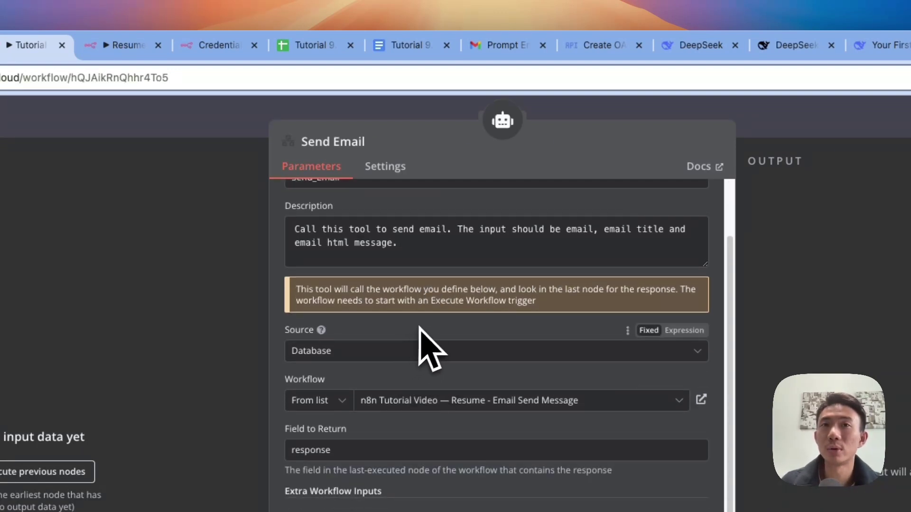
scroll(393, 355, down, 1)
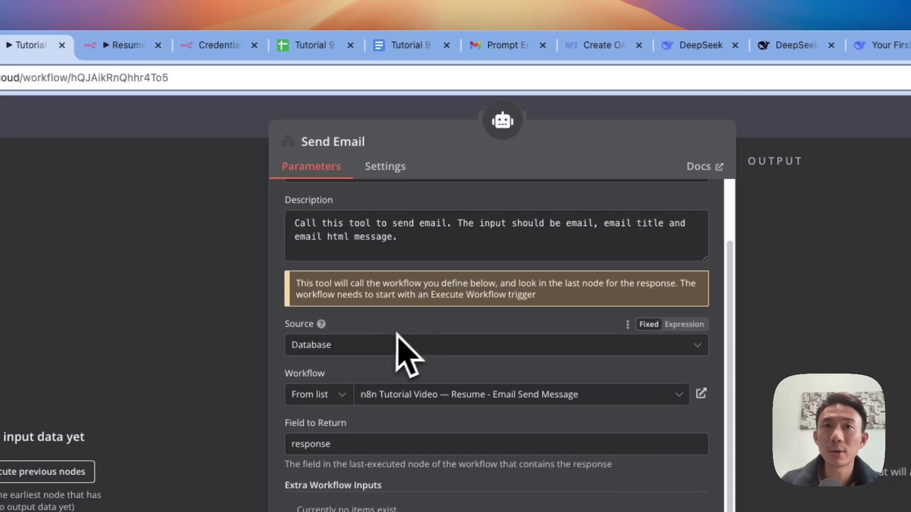
scroll(406, 342, down, 2)
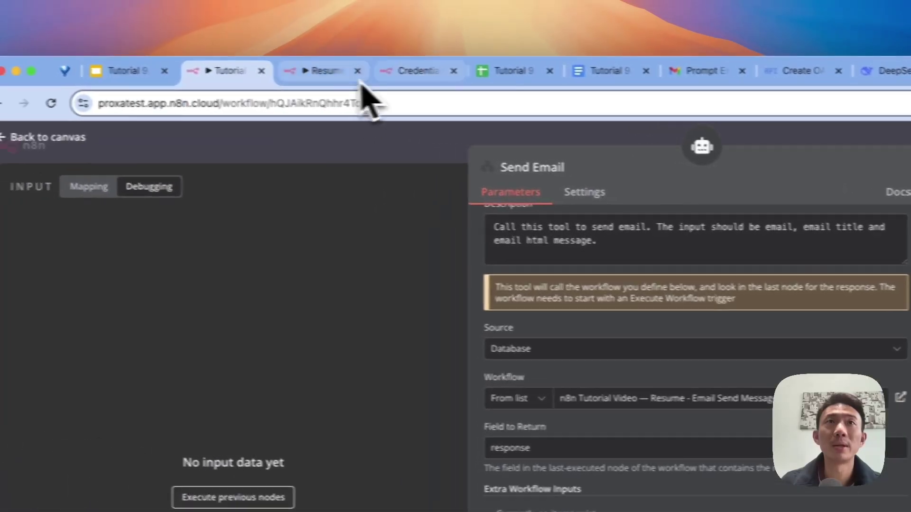
click(126, 45)
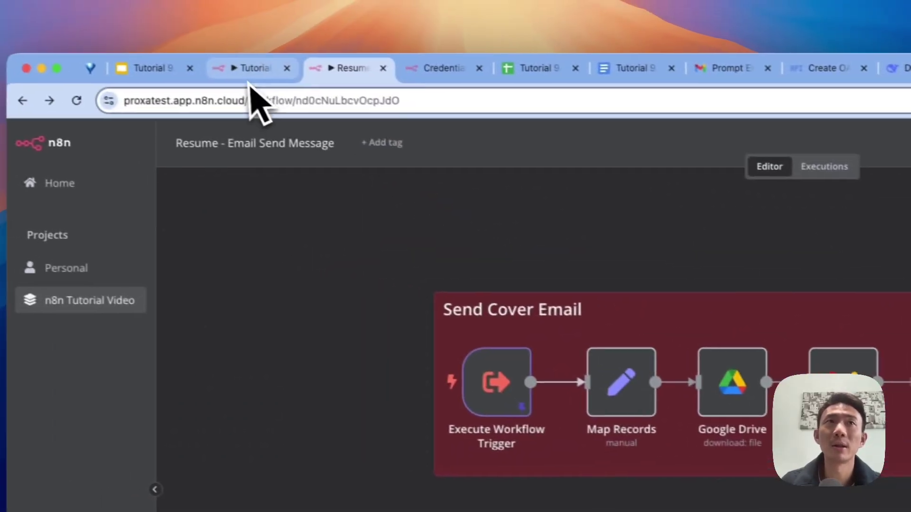
click(250, 79)
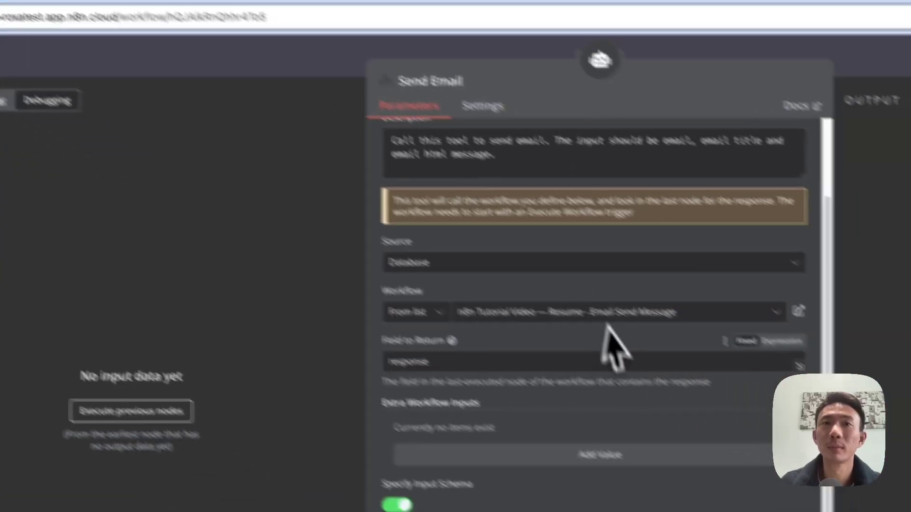
scroll(749, 432, down, 4)
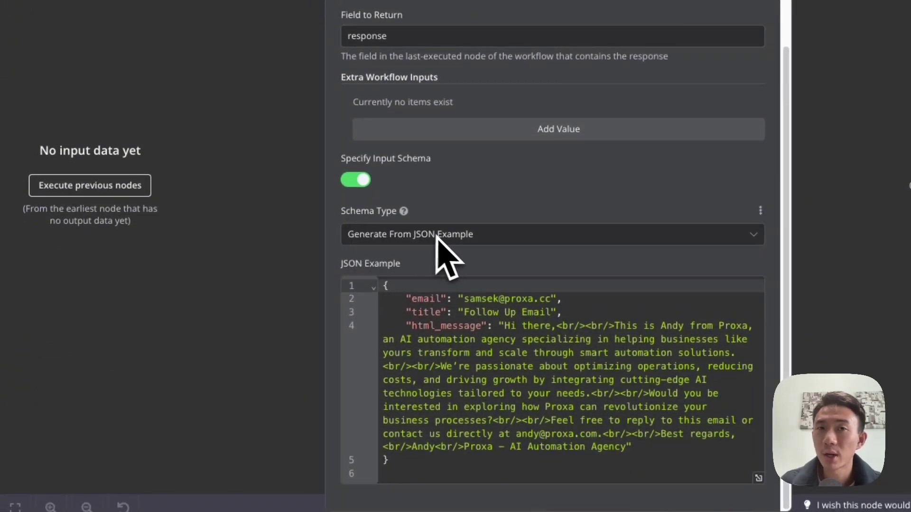
click(420, 302)
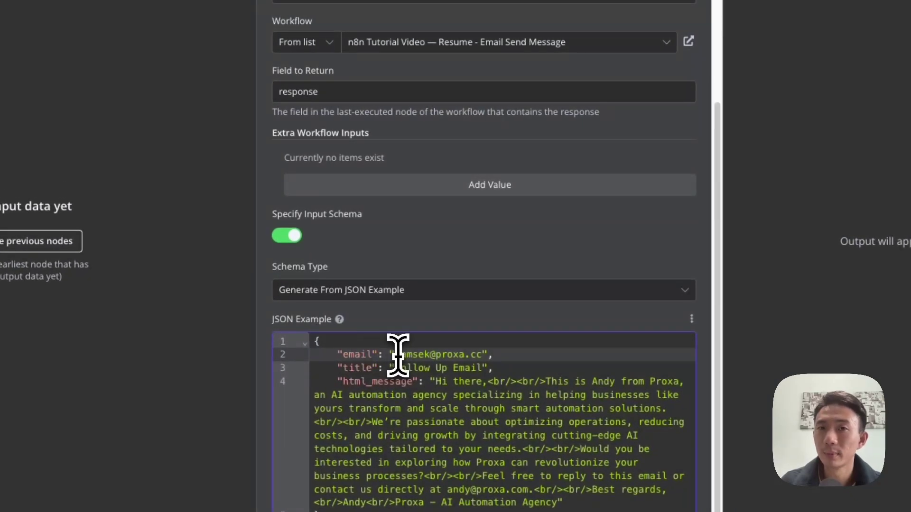
click(366, 368)
click(389, 382)
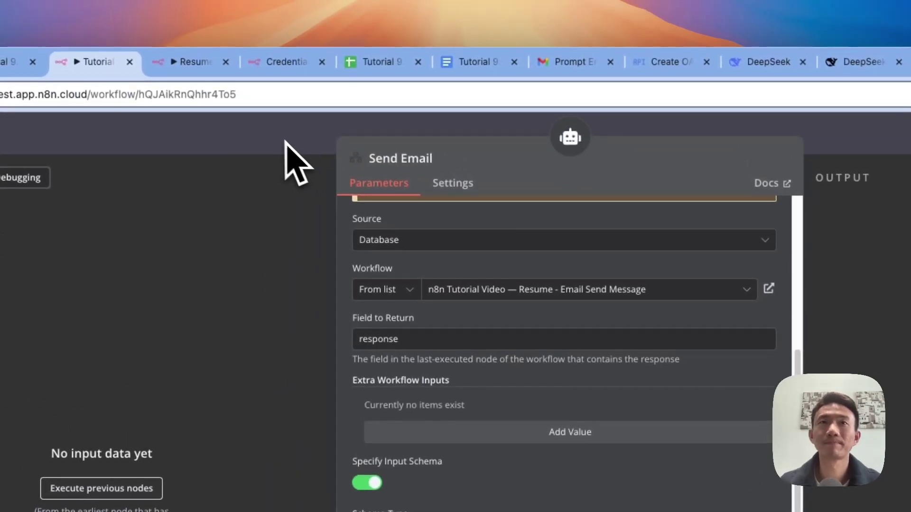
click(285, 142)
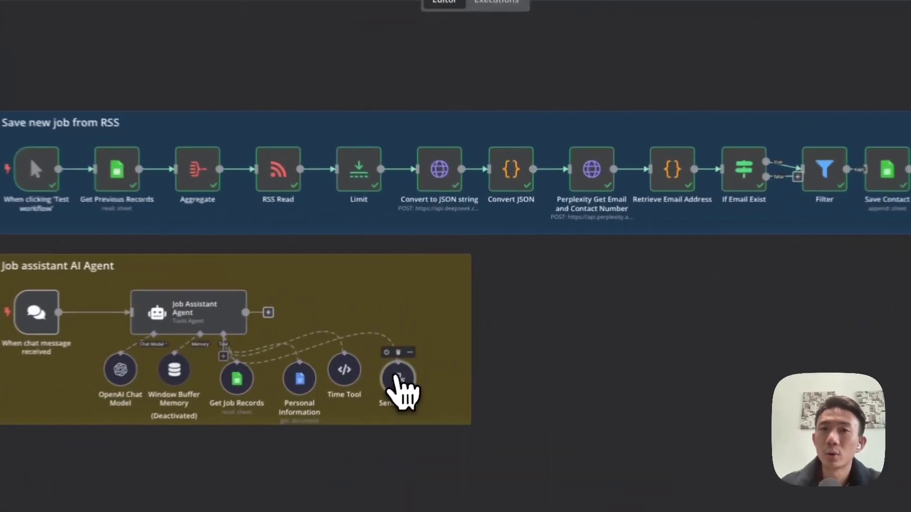
Step: Open the Send_Email tool's linked sub-workflow in a new tab and review it
double_click(391, 384)
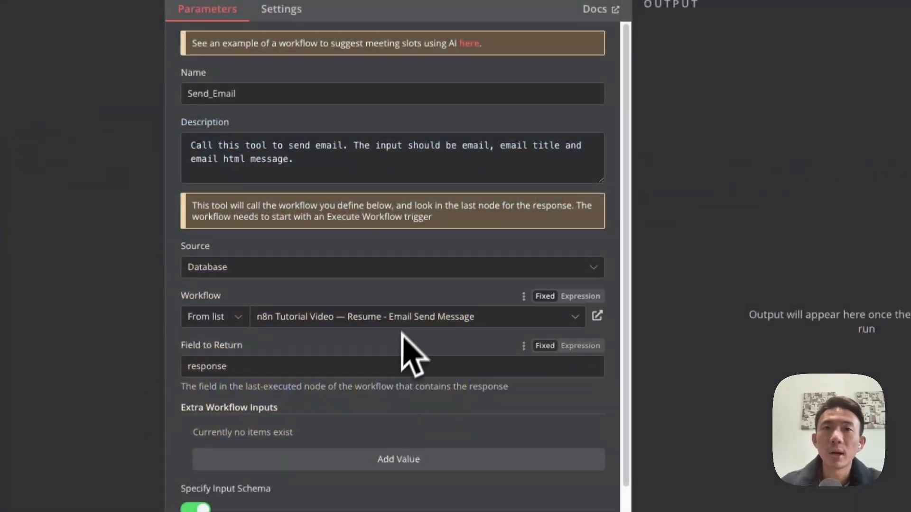
click(596, 317)
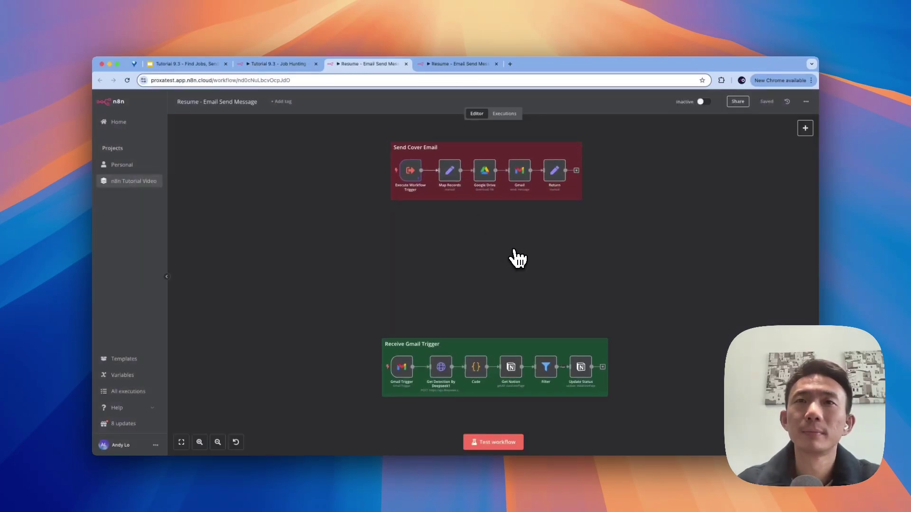
scroll(518, 258, down, 3)
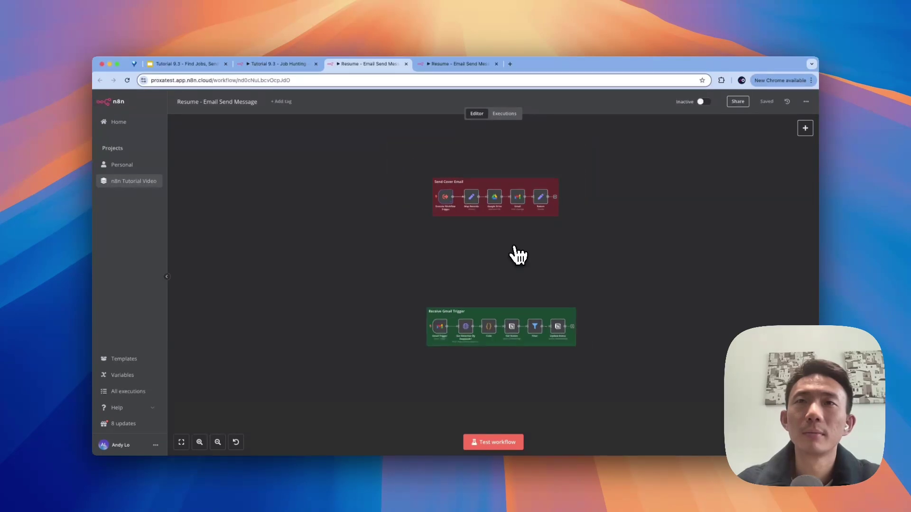
scroll(575, 242, up, 5)
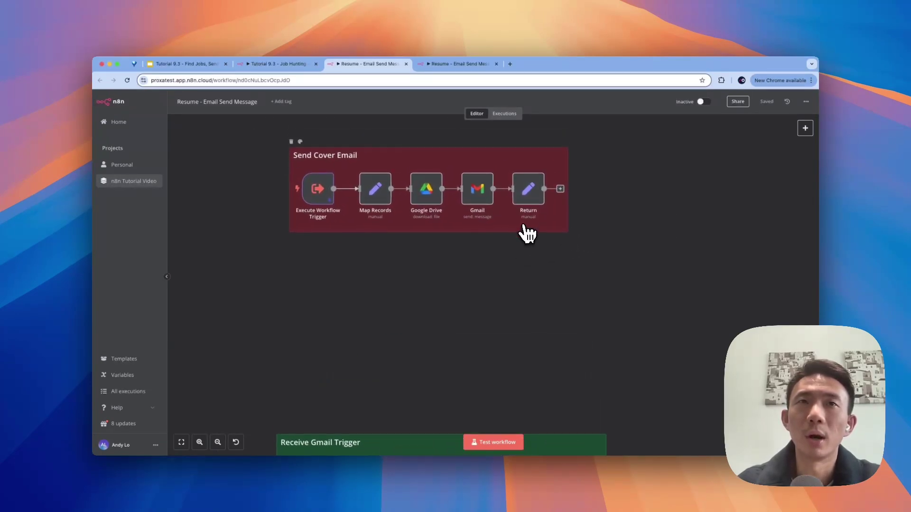
scroll(356, 177, up, 2)
scroll(334, 175, up, 3)
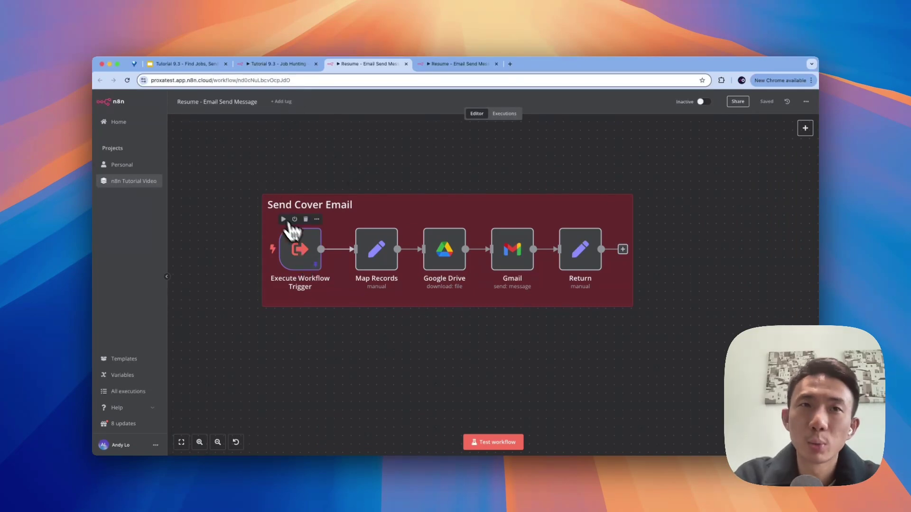
click(279, 64)
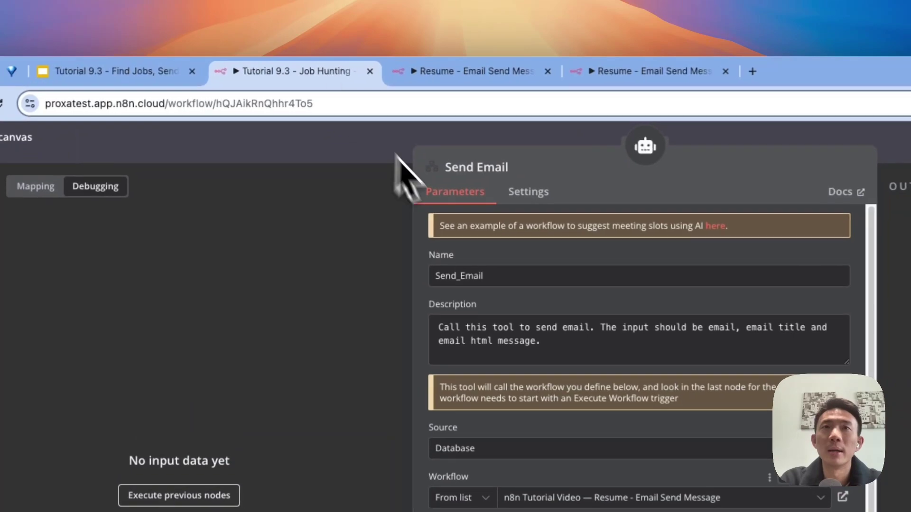
click(398, 147)
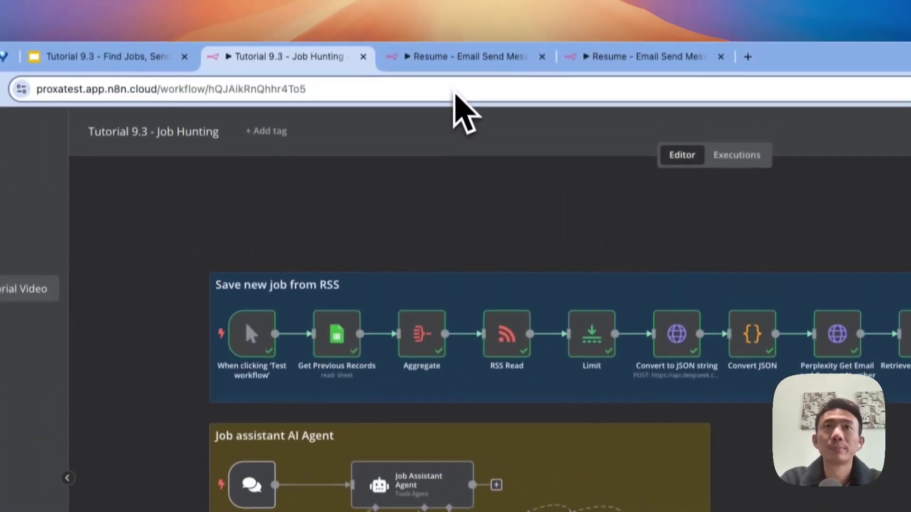
Step: Inspect the trigger's pinned data, then open Map Records' email, title and html_message mappings
click(467, 56)
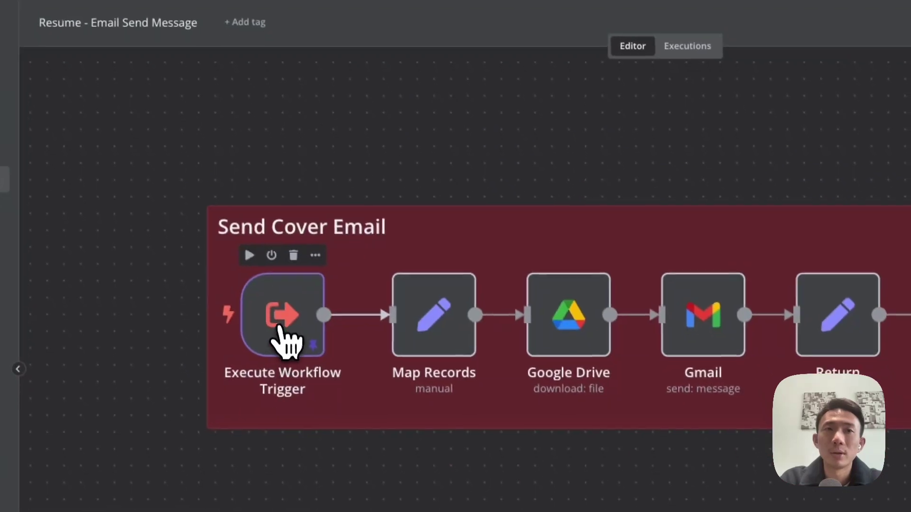
double_click(331, 436)
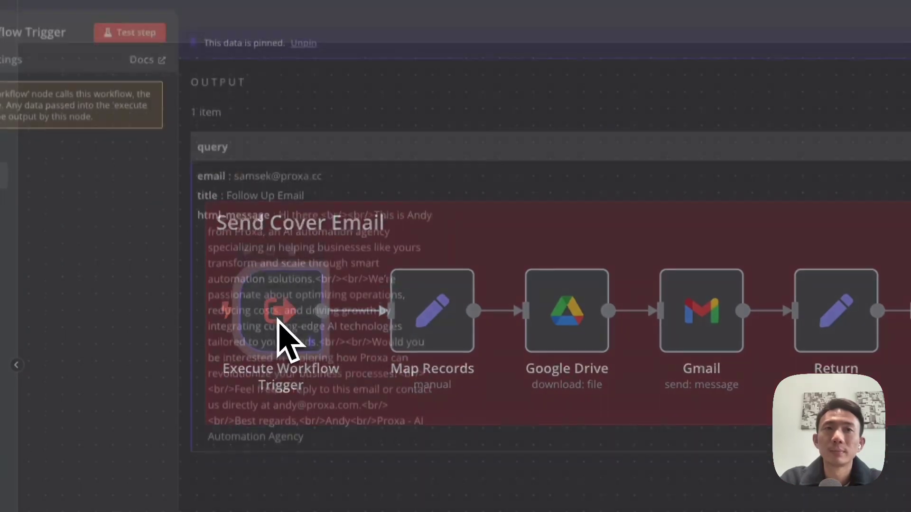
key(Escape)
click(862, 189)
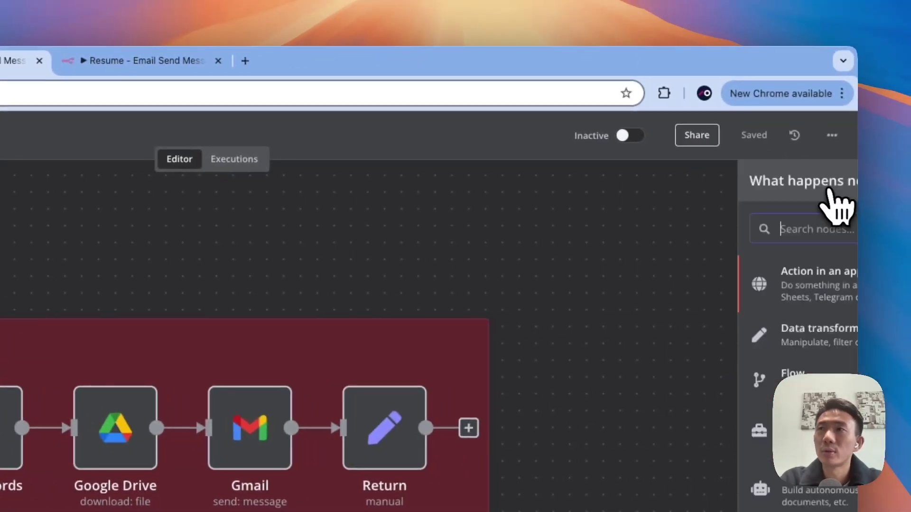
text(exe)
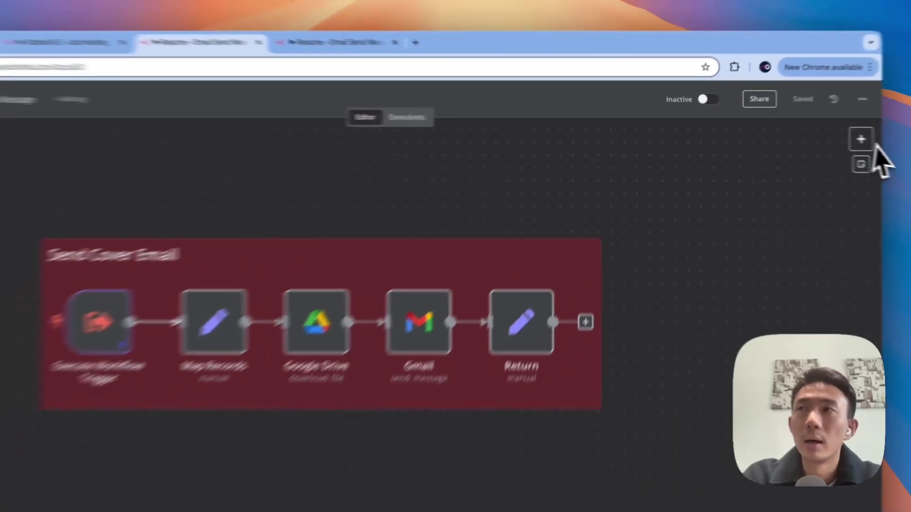
mouse_move(379, 257)
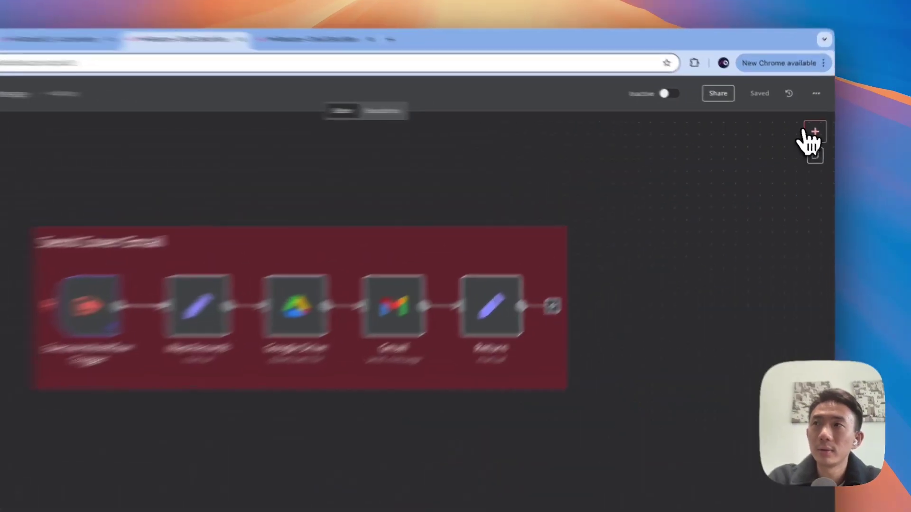
click(805, 128)
text(edit)
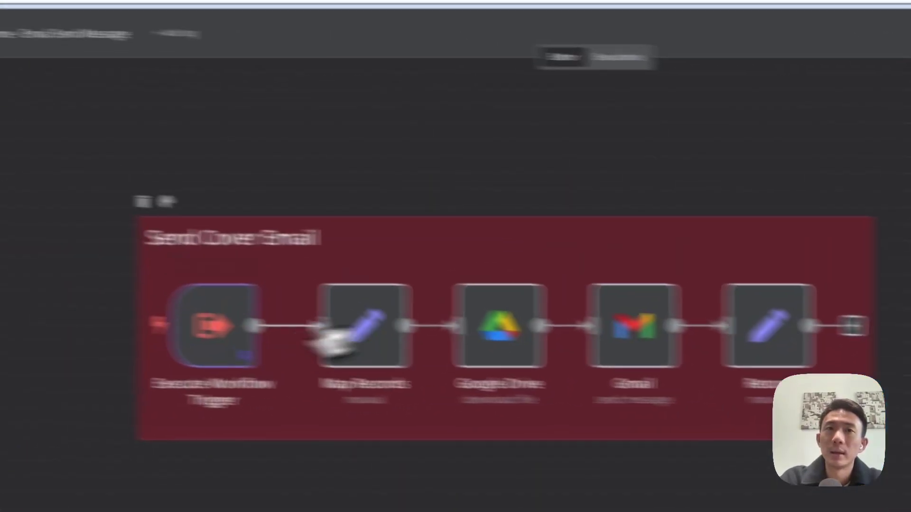
double_click(558, 341)
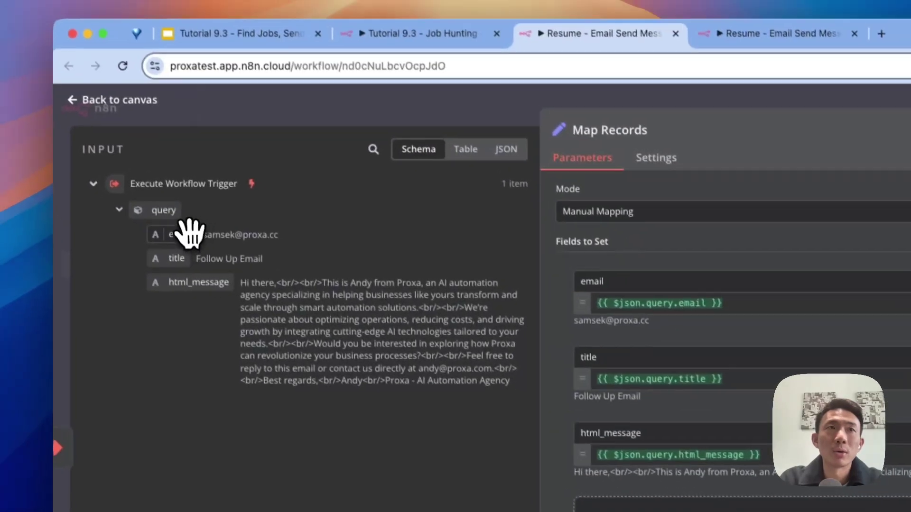
Step: Demonstrate mapping email and html_message in Map Records, then open the resume-sample.pdf Google Drive node
drag(123, 165, 290, 193)
drag(298, 233, 142, 209)
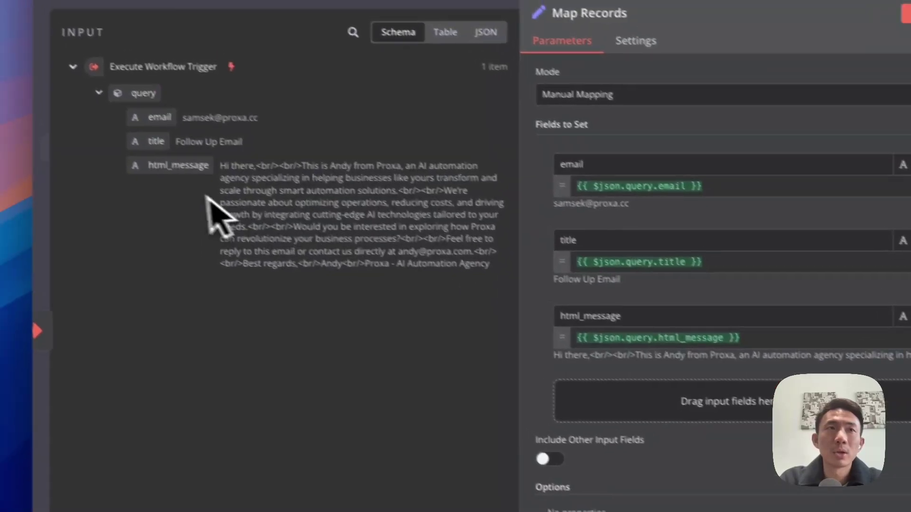
drag(180, 166, 296, 250)
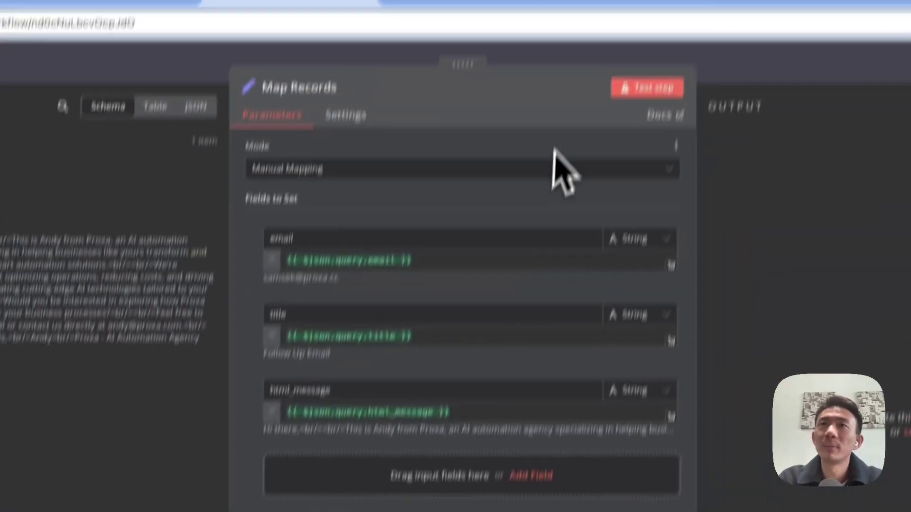
click(520, 135)
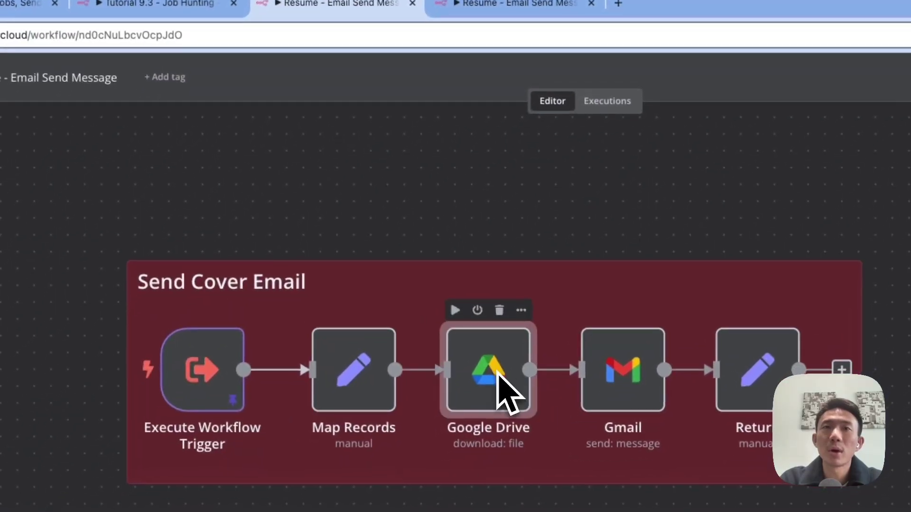
double_click(432, 434)
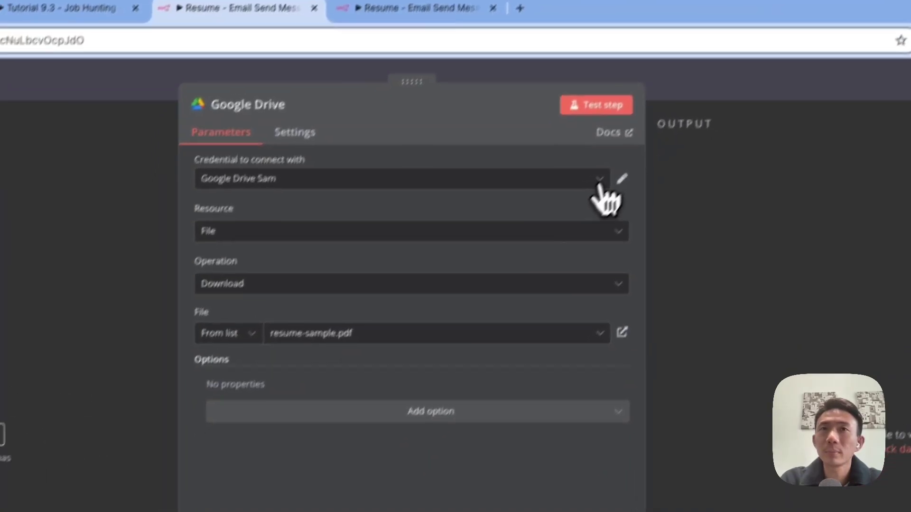
Step: Start a Google Drive account 2 credential, discard it unsaved, and close the resume download node
click(694, 174)
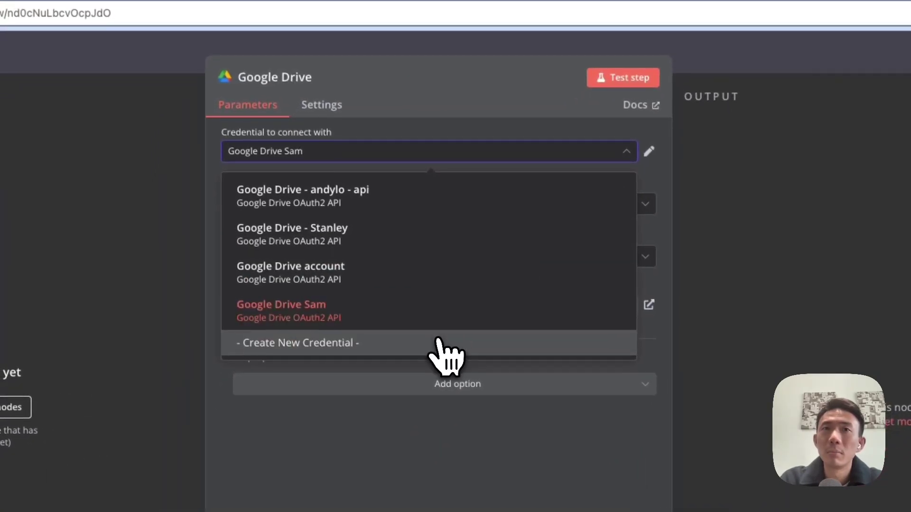
click(444, 344)
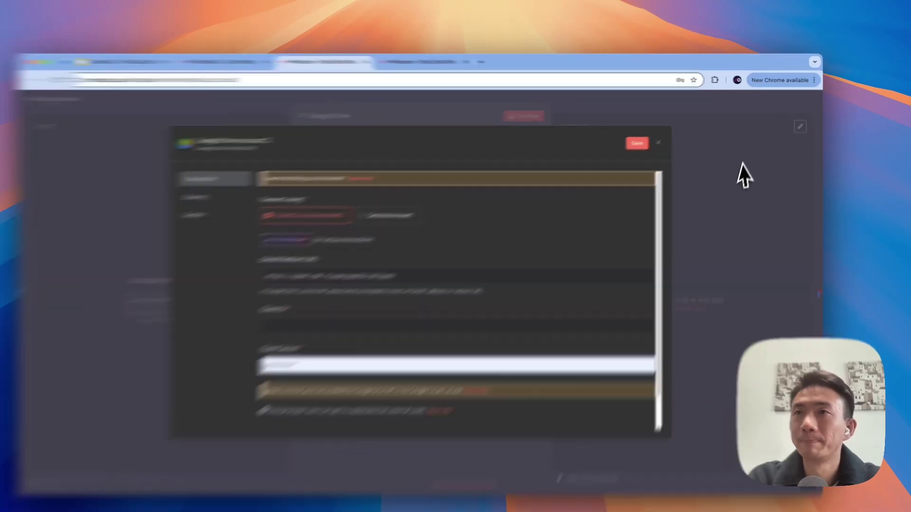
click(752, 171)
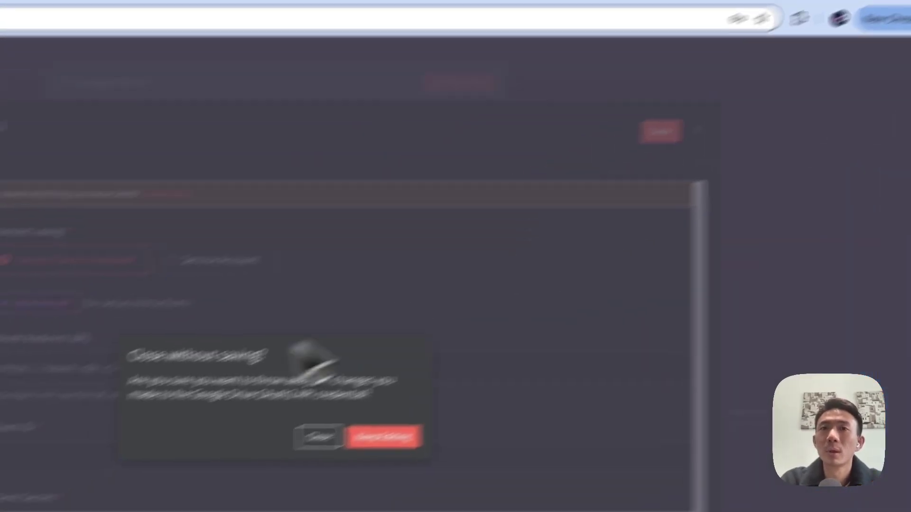
click(320, 436)
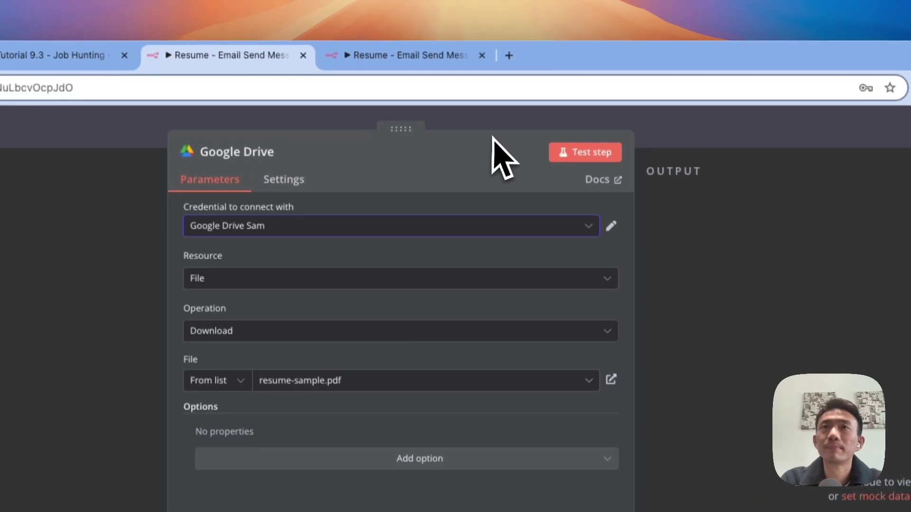
key(Escape)
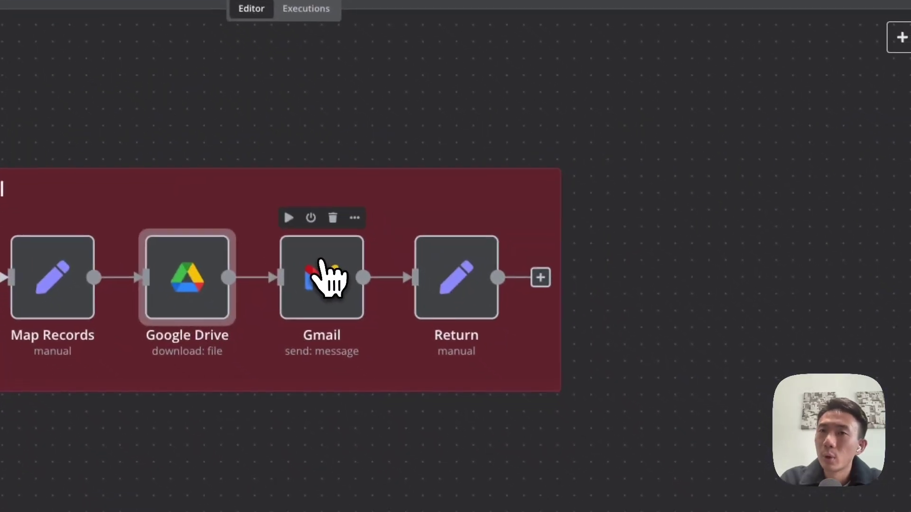
click(320, 260)
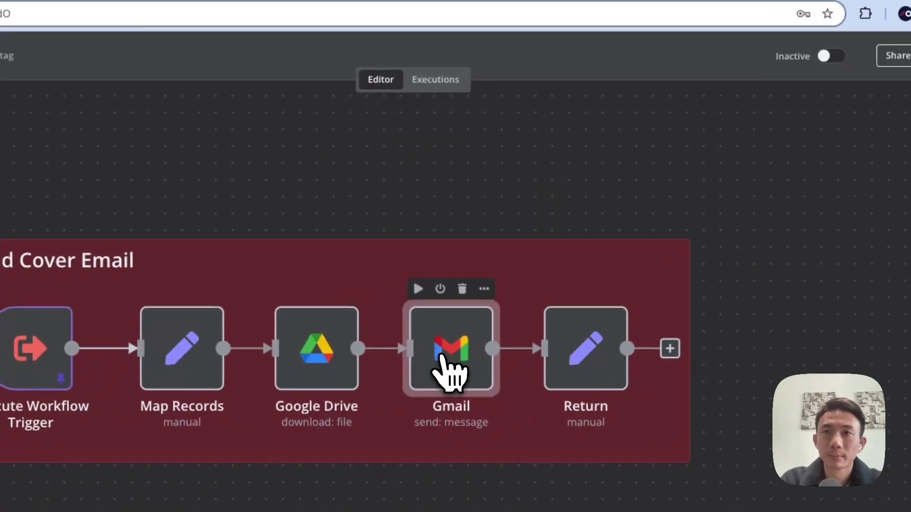
double_click(444, 372)
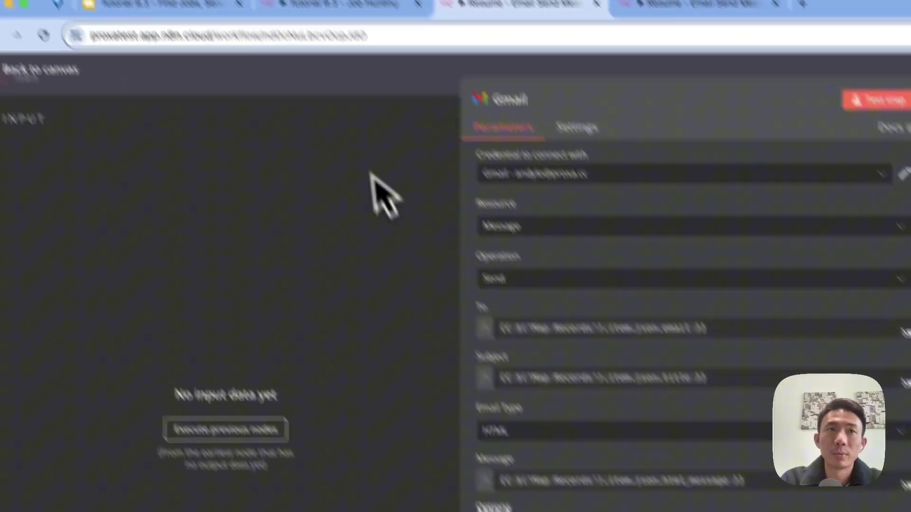
click(342, 126)
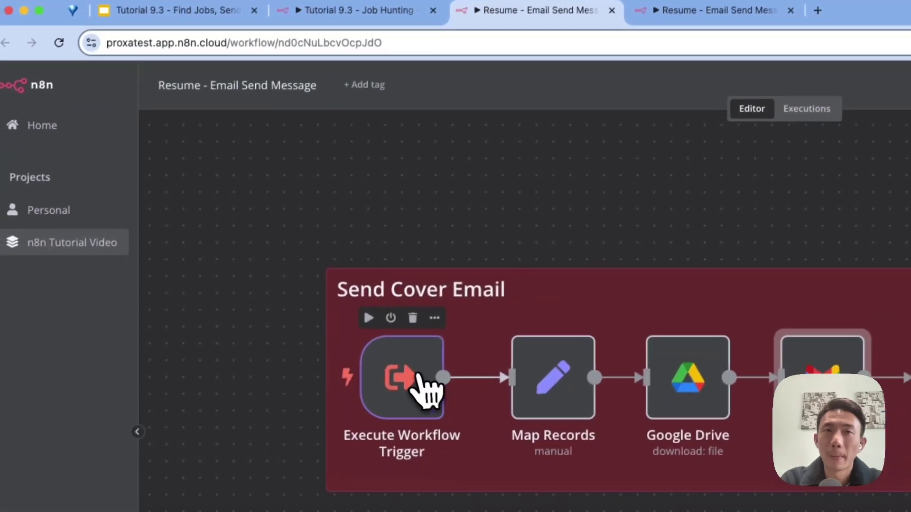
double_click(419, 377)
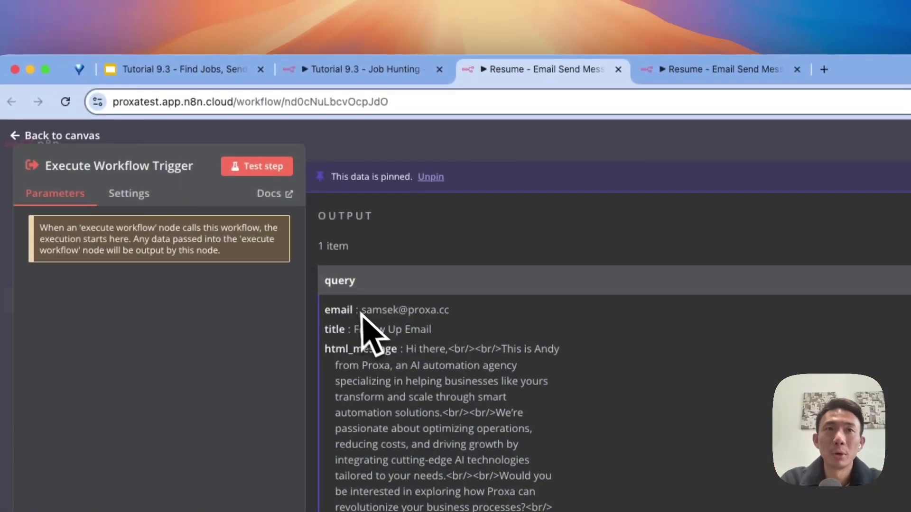
click(491, 147)
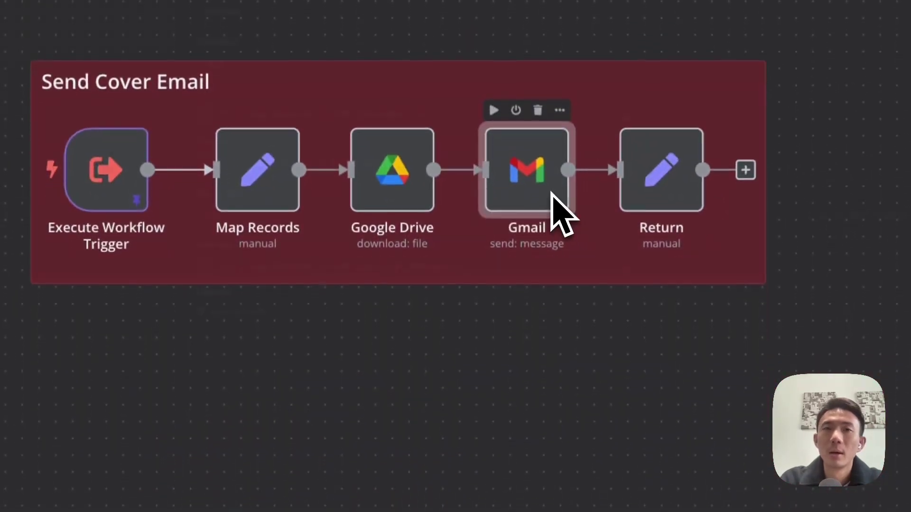
double_click(551, 192)
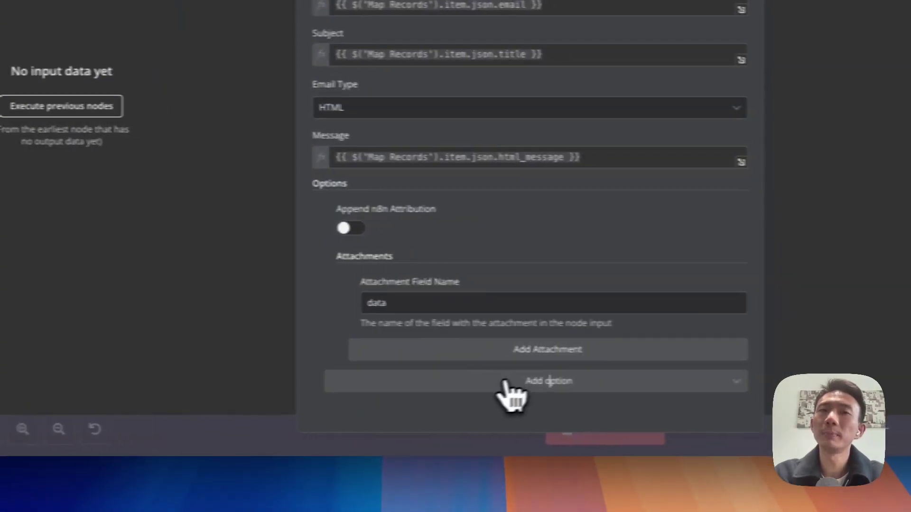
click(396, 501)
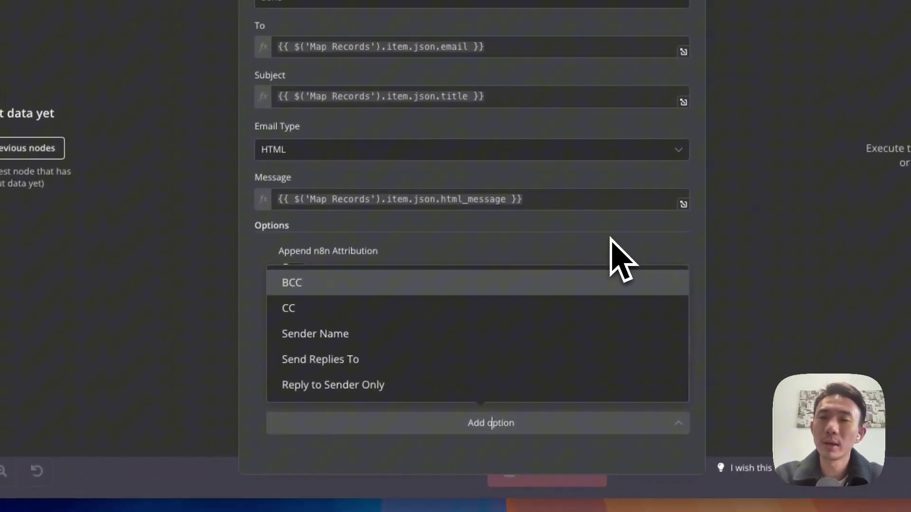
click(614, 222)
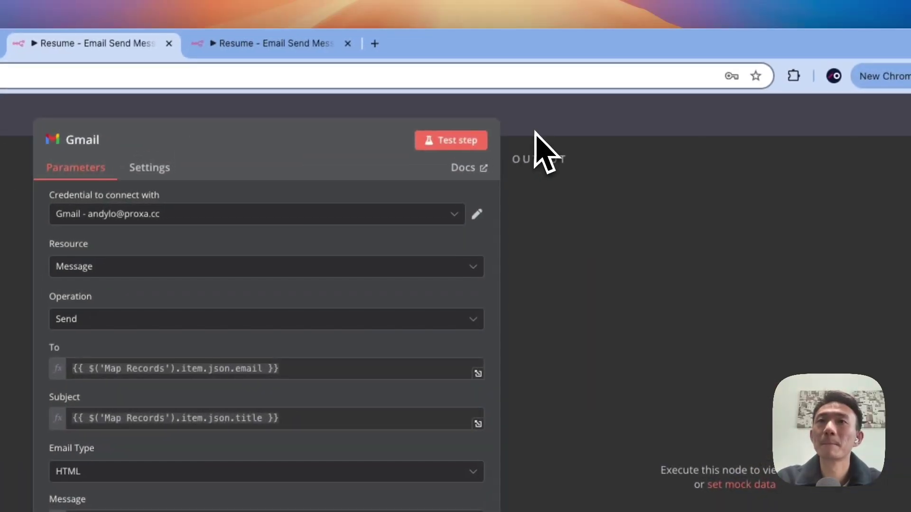
key(Escape)
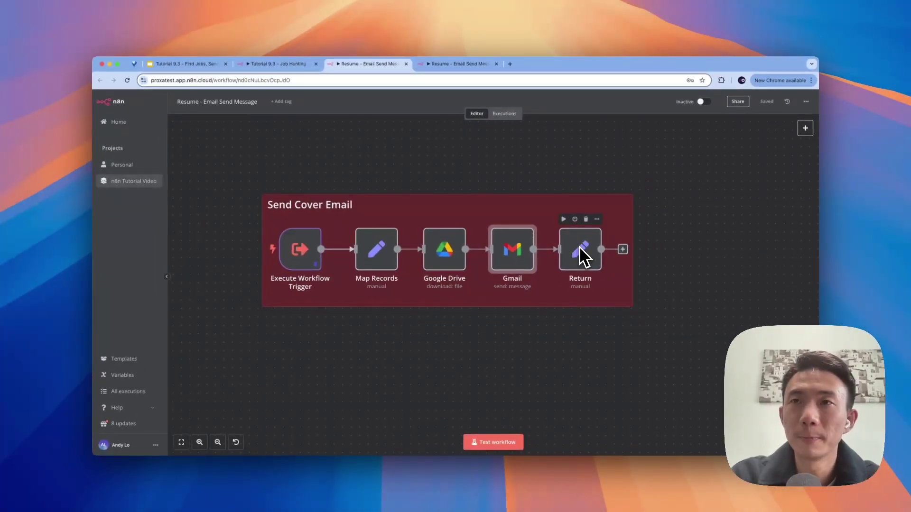
Step: Review the Return node, which sets response to 'success'
click(805, 128)
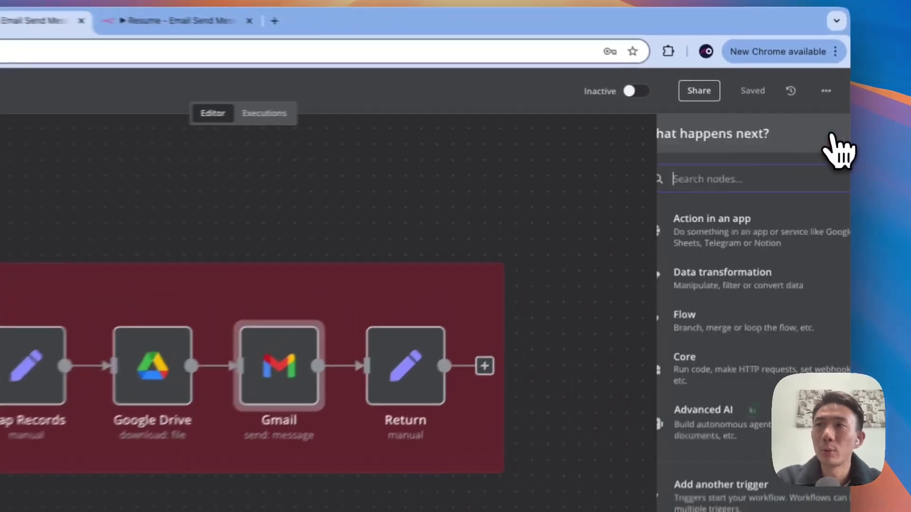
text(edit)
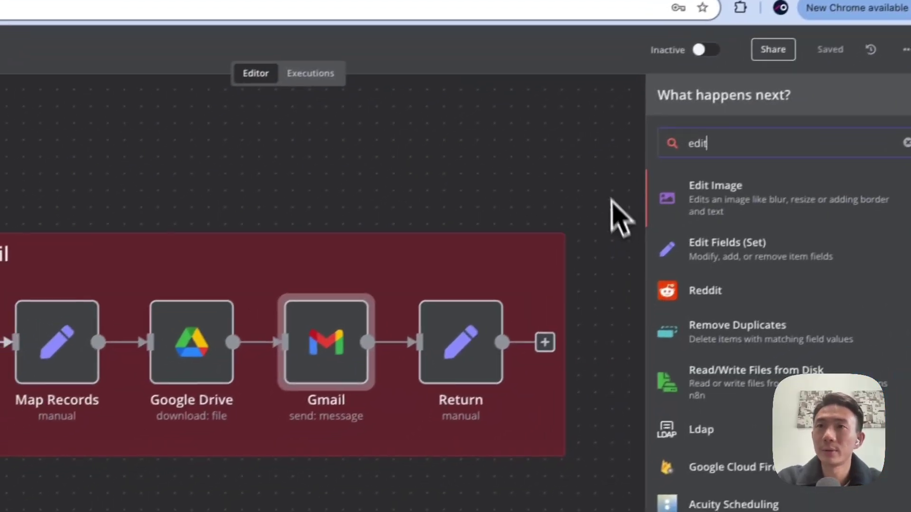
click(531, 241)
double_click(364, 375)
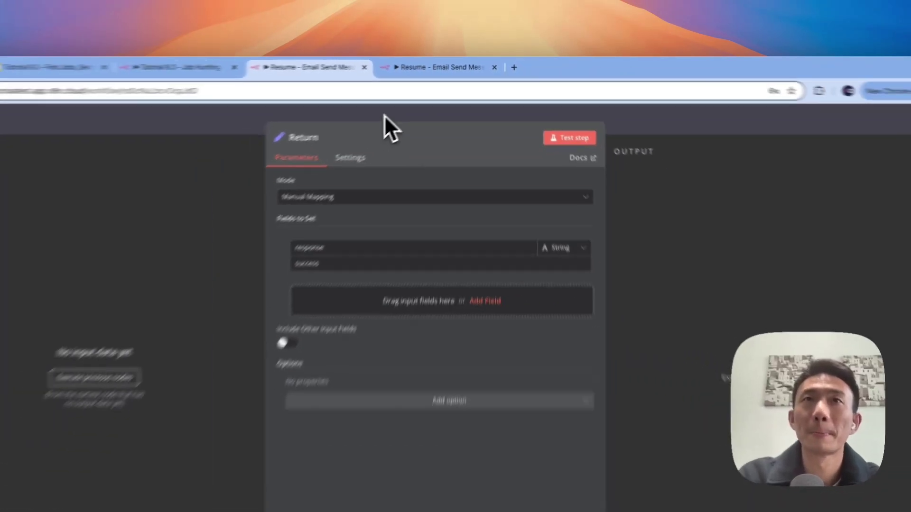
click(340, 135)
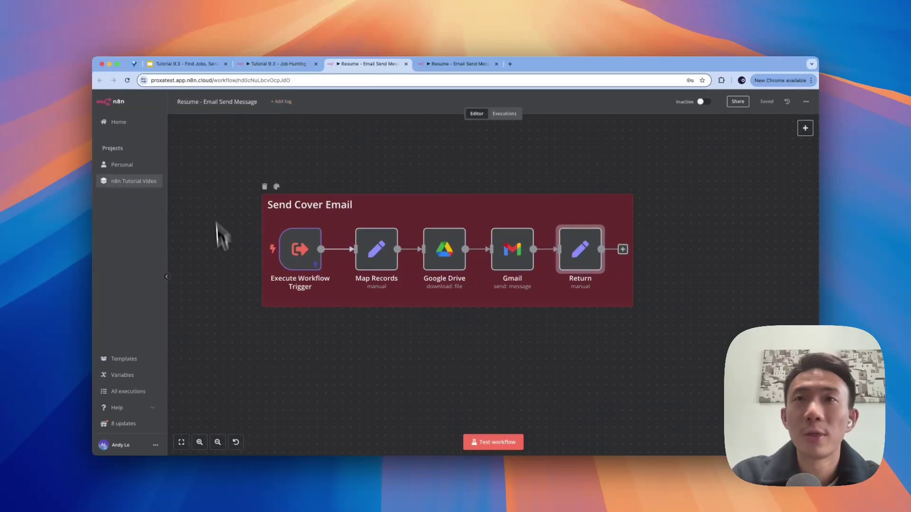
Step: Show the 'AI Agent for Job Search' title slide in Google Slides
click(279, 66)
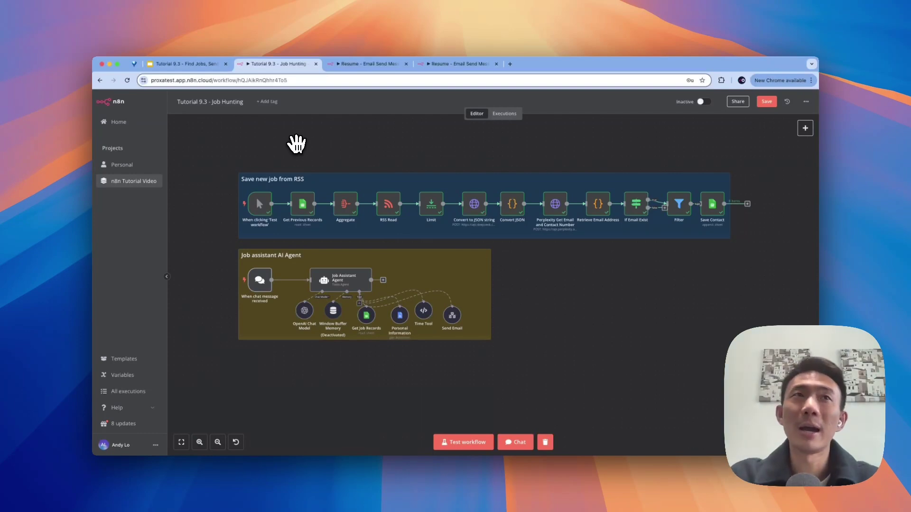
click(158, 65)
click(142, 166)
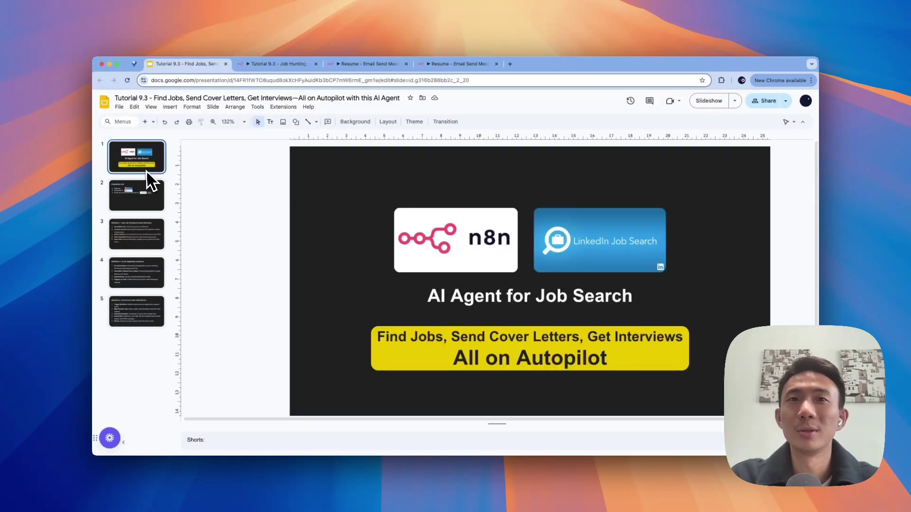